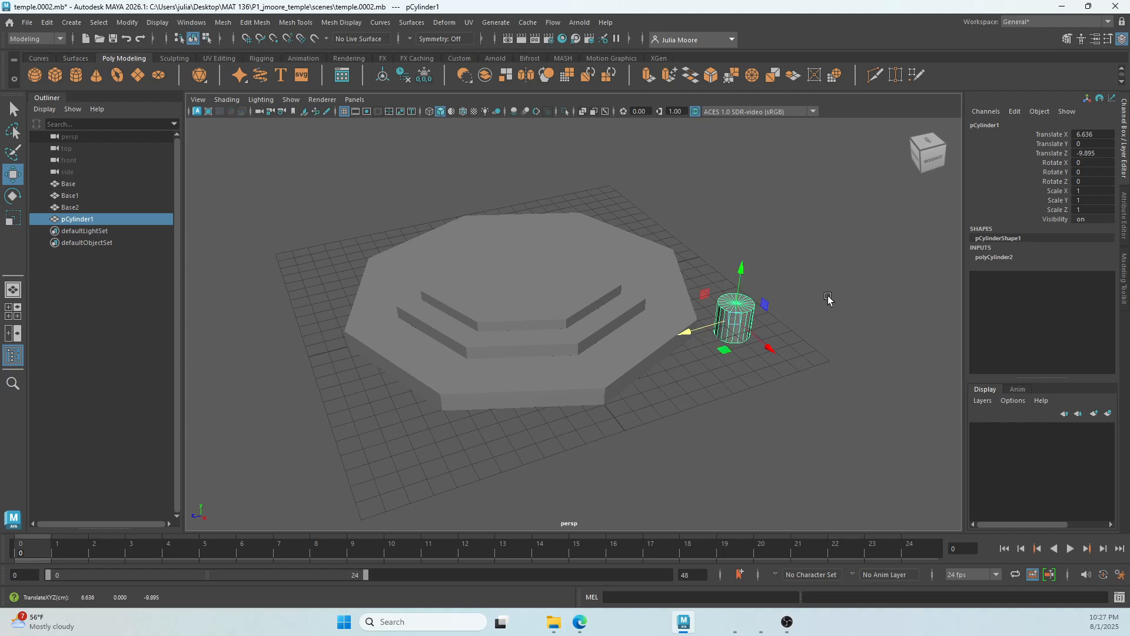
Step: Raise the cylinder to about Y 1.008 so its base rests on the ground, and move it to about Z -11.005
left_click_drag(827, 298, 839, 250, "alt")
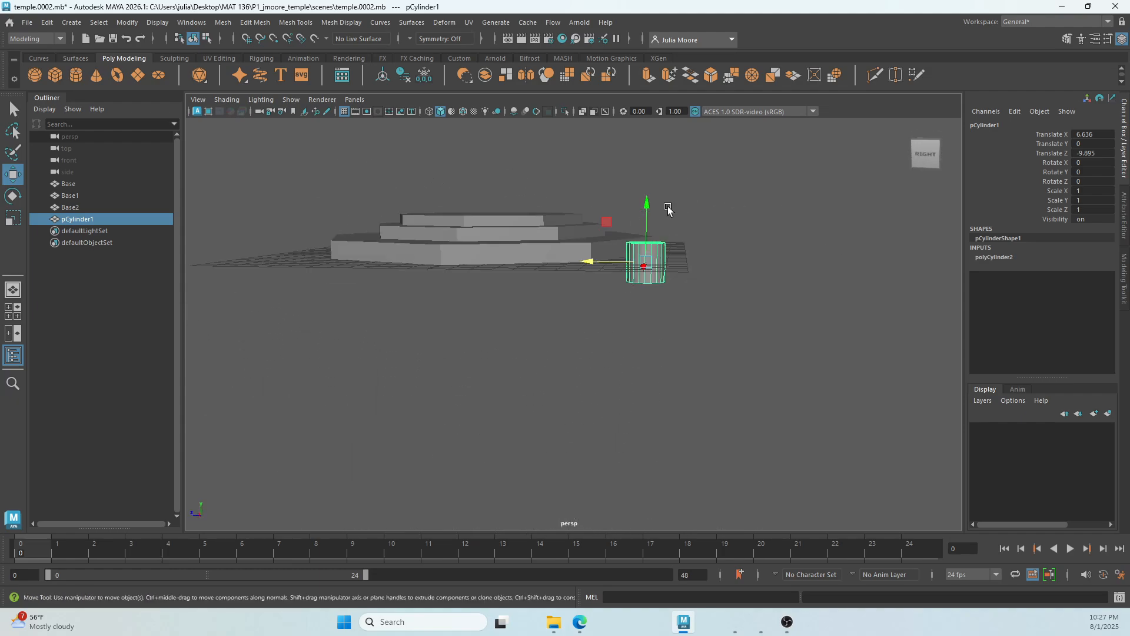
left_click_drag(646, 207, 641, 189)
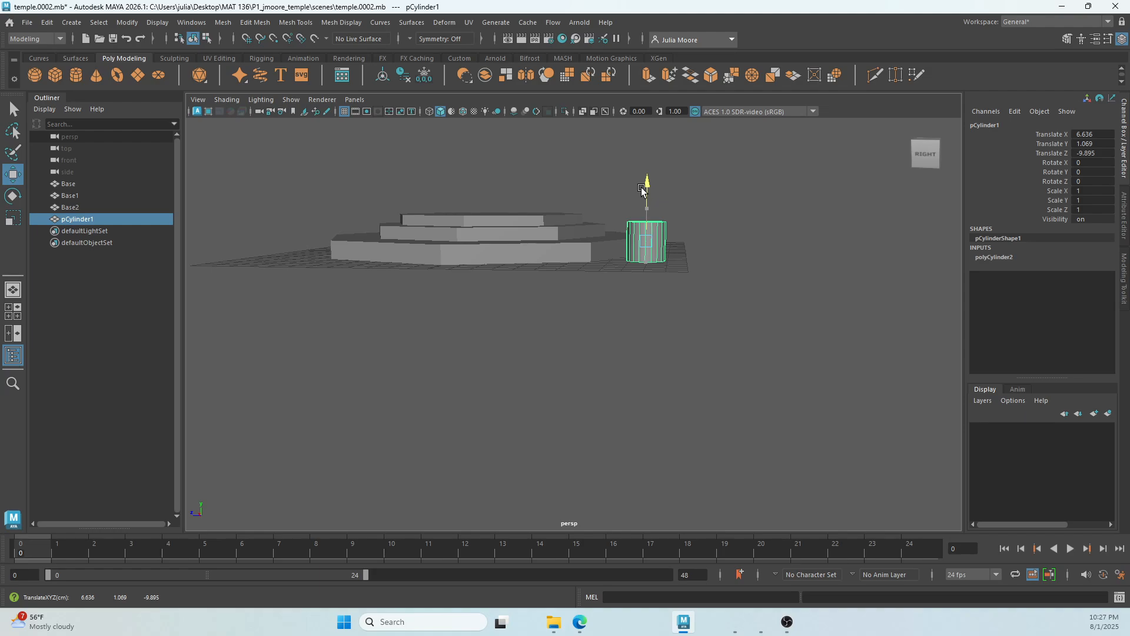
key("space")
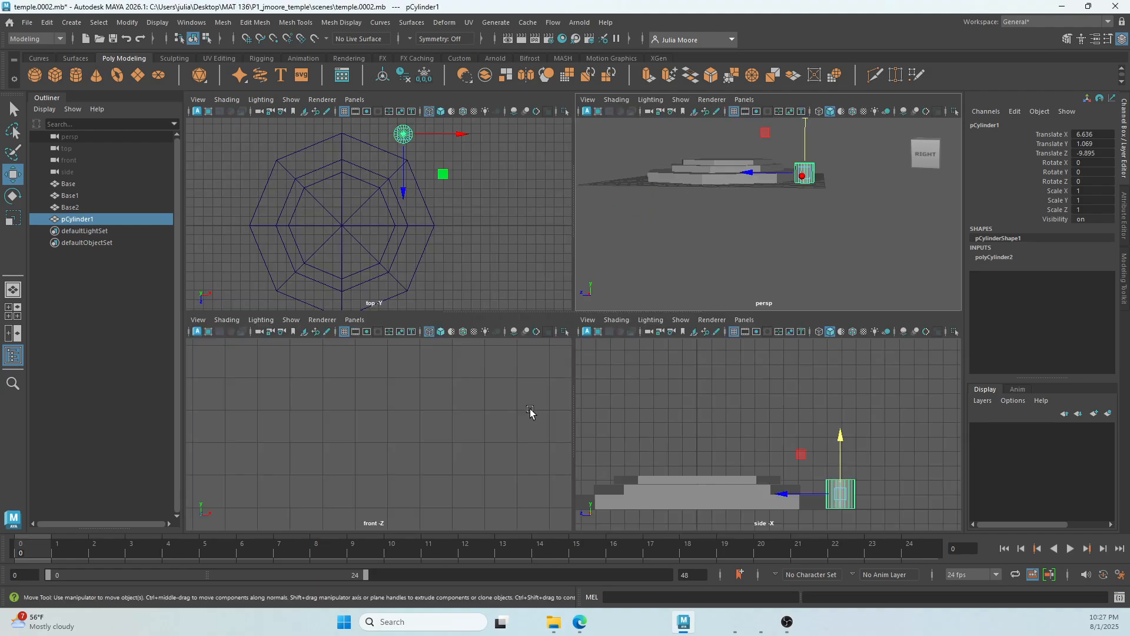
key("space")
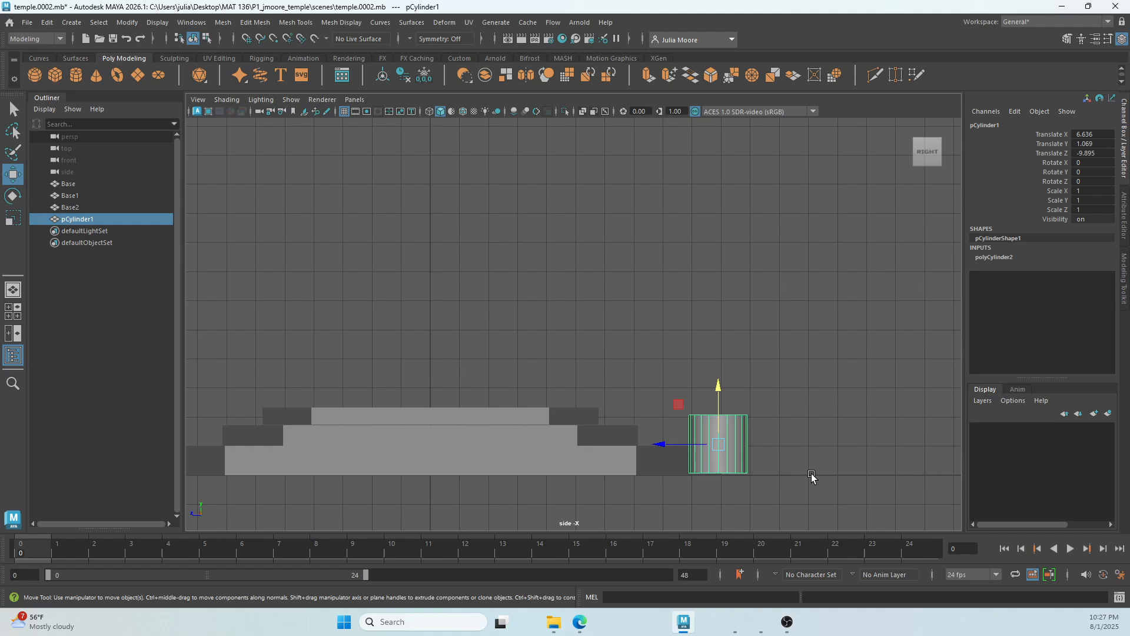
scroll(812, 474, "up", 4)
scroll(709, 408, "up", 3)
left_click_drag(528, 369, 570, 369)
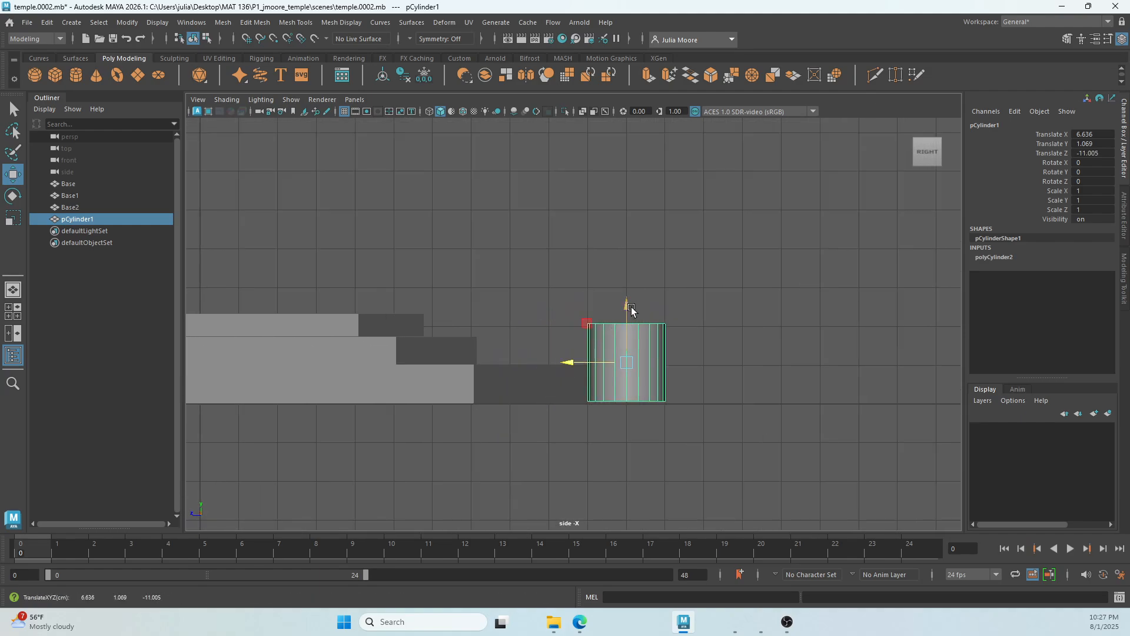
left_click_drag(631, 309, 633, 312)
key("space")
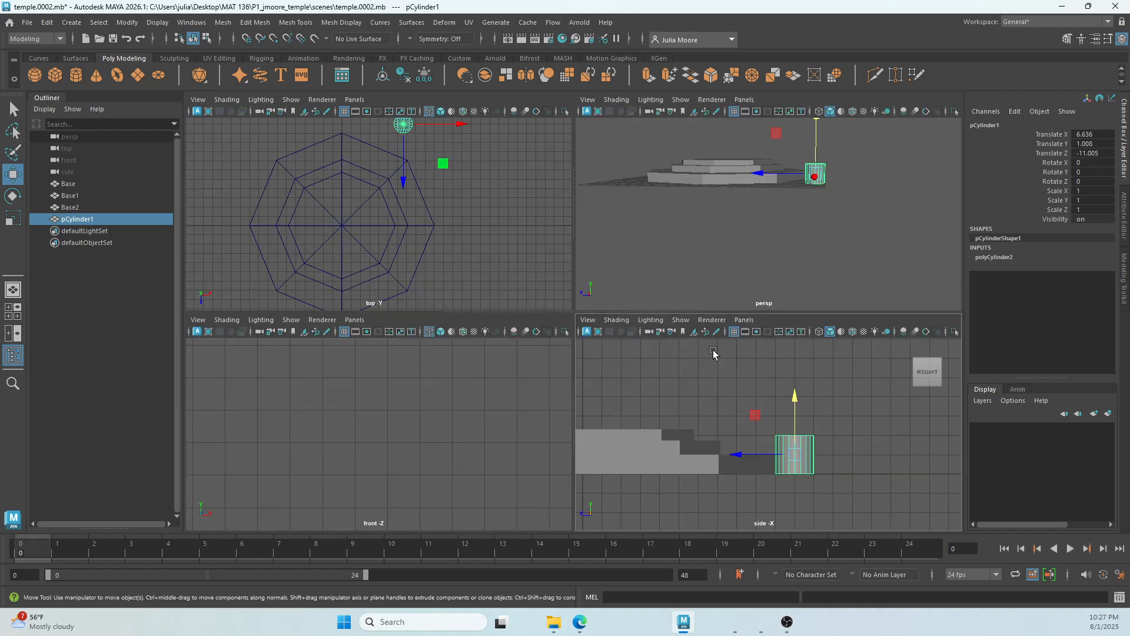
Step: Reposition the cylinder beside the stepped platform at about X 9.455 and Z -9.878
key("space")
left_click_drag(792, 336, 556, 334, "alt")
mouse_move(651, 371)
left_mouse_down("alt")
mouse_move(711, 371)
mouse_move(669, 366)
left_mouse_up("alt")
left_click_drag(677, 315, 757, 318, "alt")
middle_click_drag(757, 318, 734, 348, "alt")
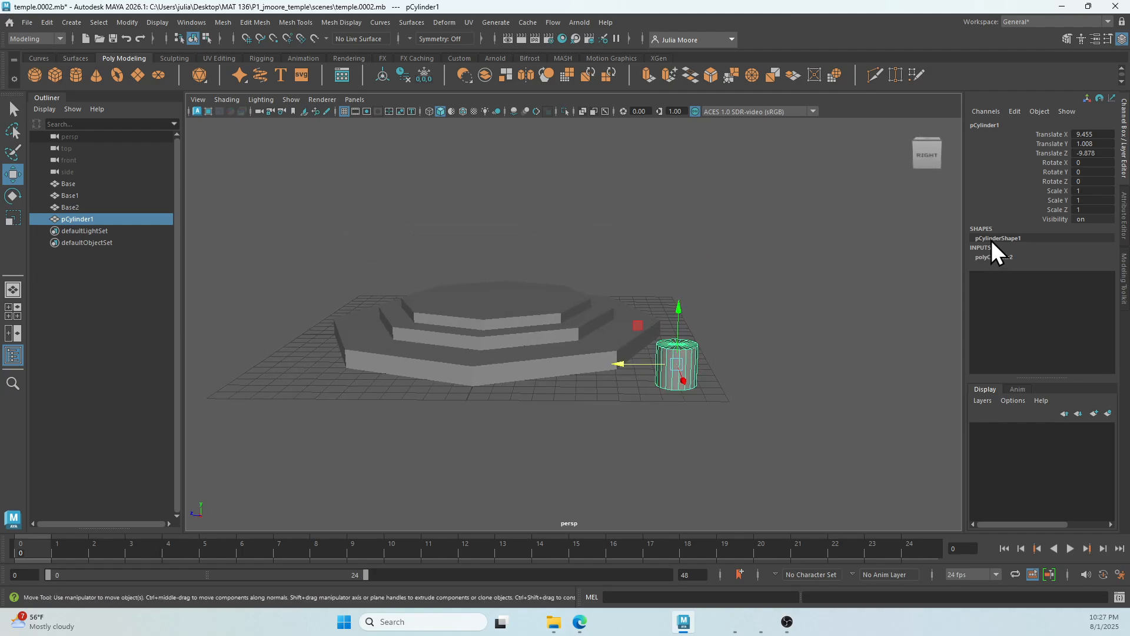
Step: Set the cylinder's radius to 0.5, height to 10 and axis subdivisions to 12
left_click(987, 257)
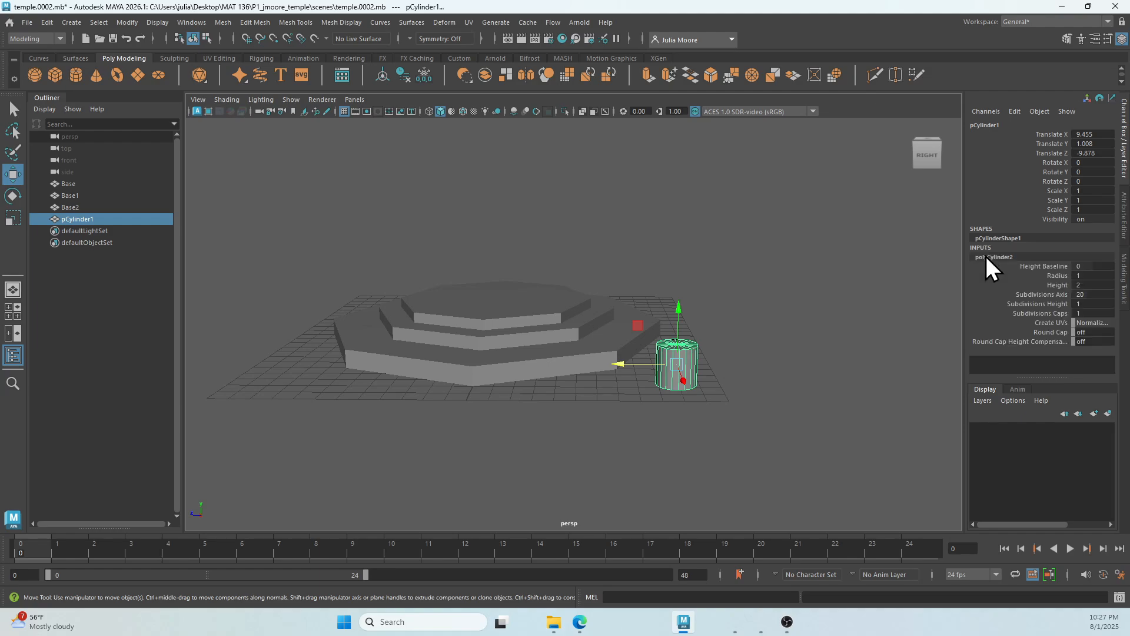
double_click(1088, 275)
key("Return")
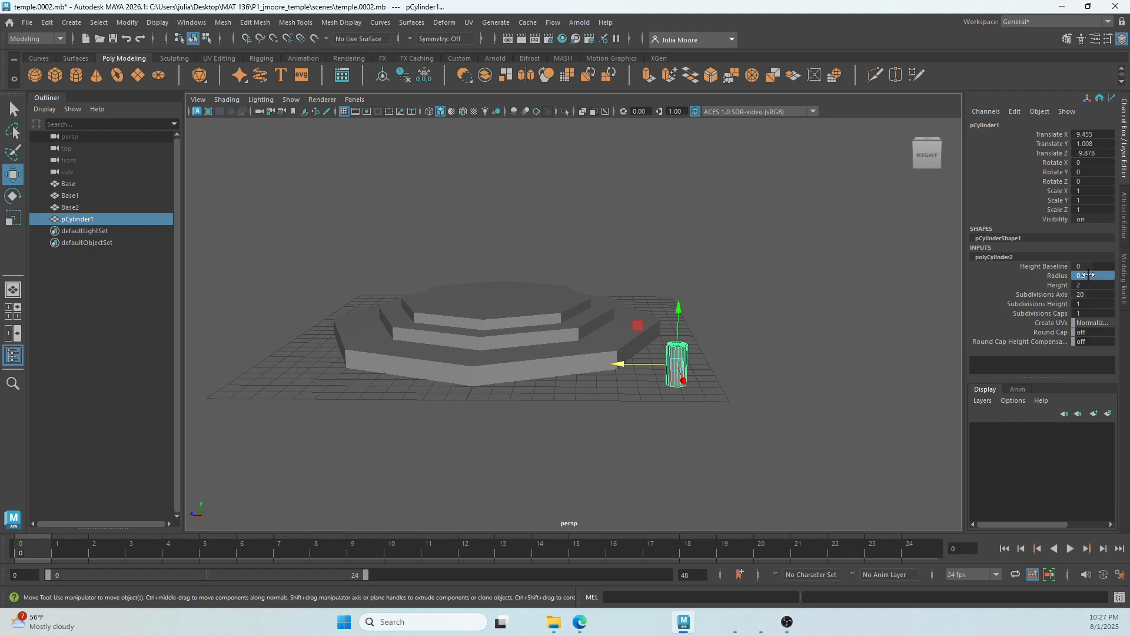
double_click(1092, 286)
key("Return")
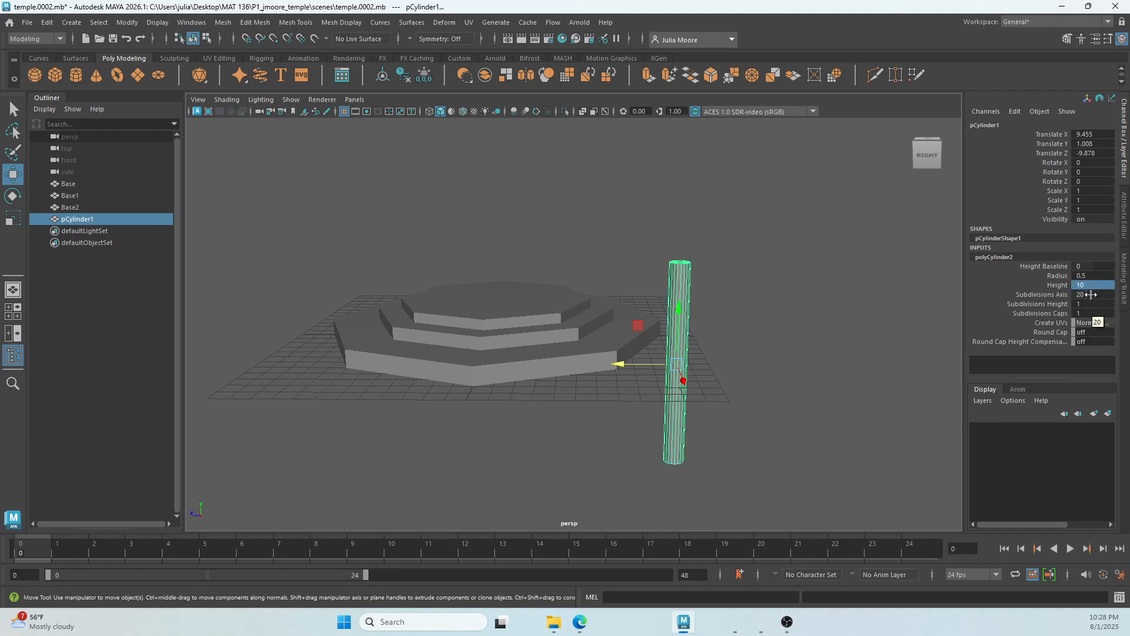
double_click(1090, 294)
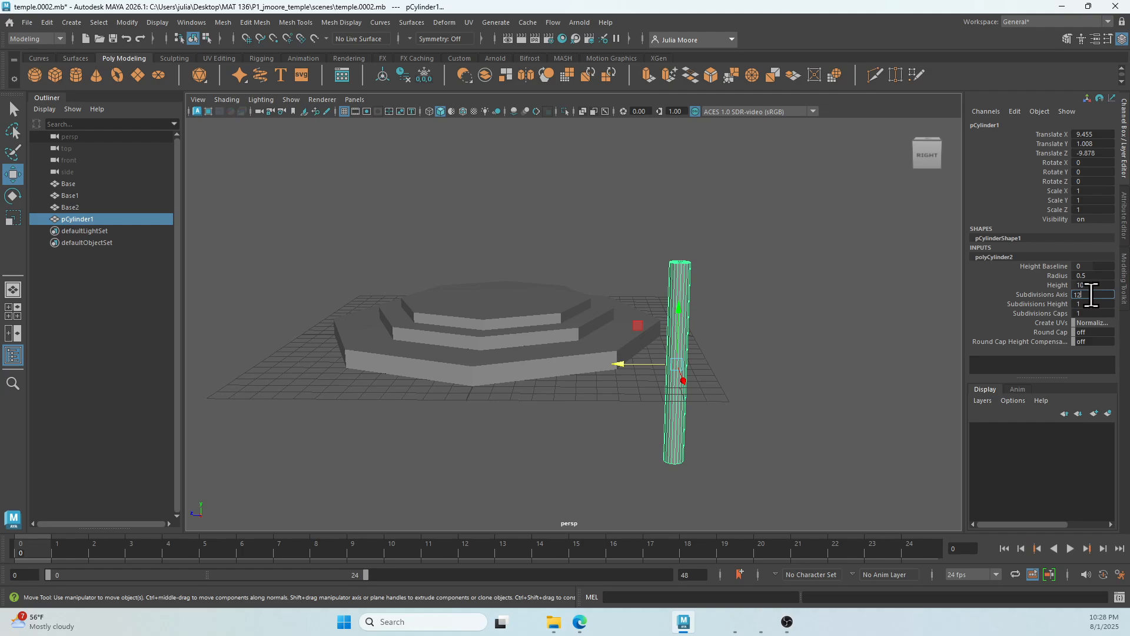
type("12")
key("Return")
Step: Raise the resized cylinder to about Y 4.983 so its bottom sits at ground level
mouse_move(847, 356)
left_mouse_down("alt")
mouse_move(842, 383)
mouse_move(762, 307)
mouse_move(751, 356)
mouse_move(848, 362)
left_mouse_up("alt")
left_click_drag(718, 312, 723, 227)
key("space")
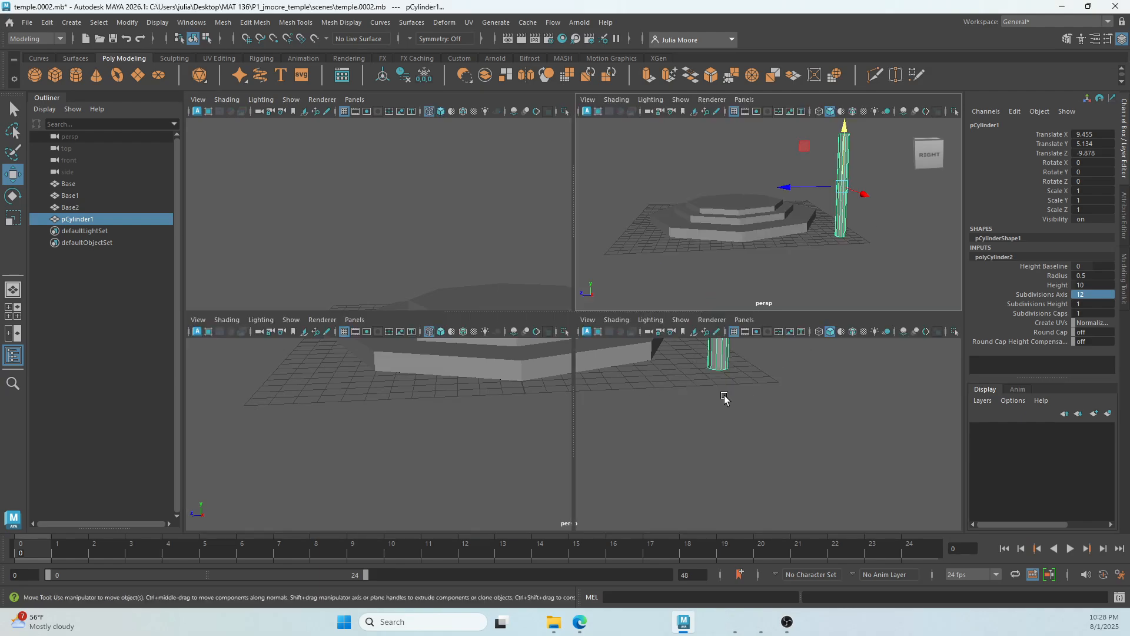
key("space")
middle_click_drag(612, 458, 601, 293, "alt")
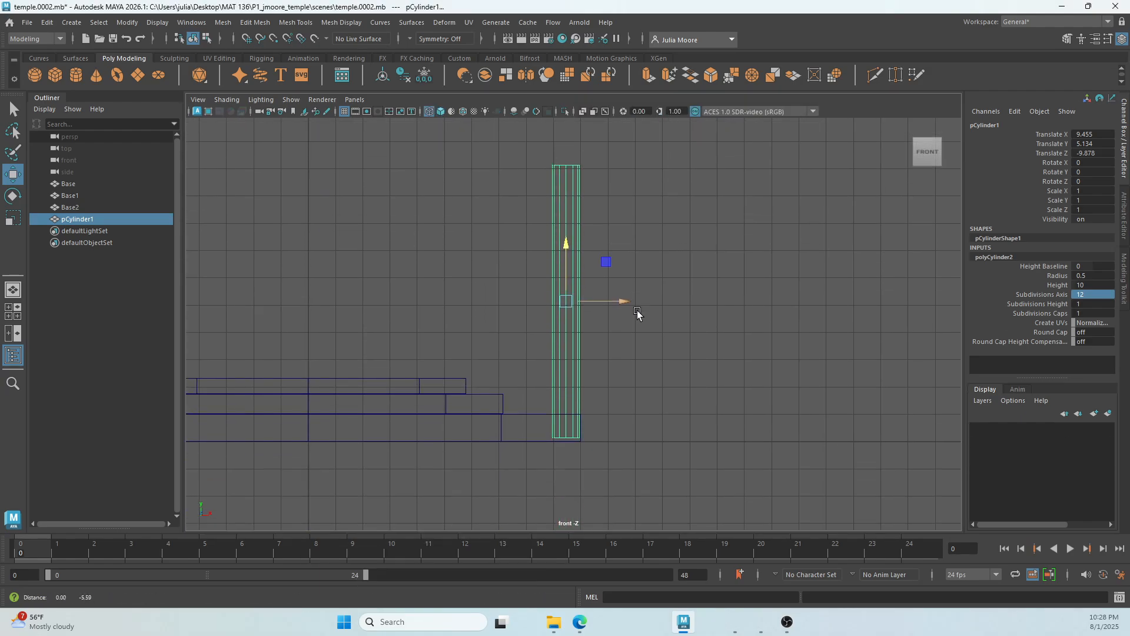
left_click_drag(558, 260, 559, 264)
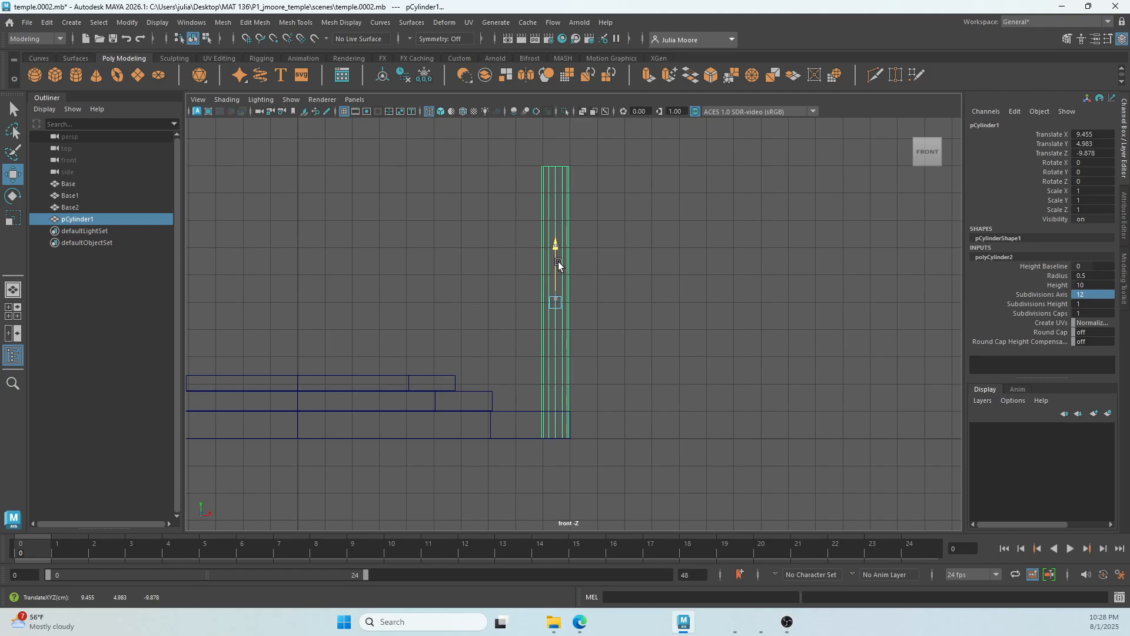
key("space")
key("space")
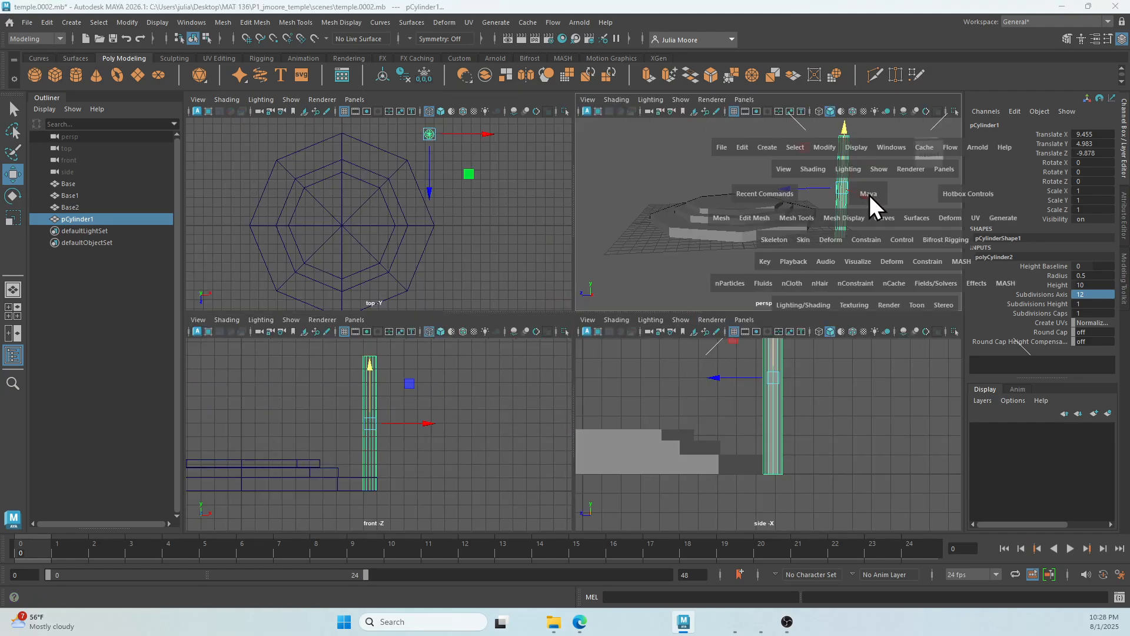
Step: Compare the cylinder with the column reference image's capital, shaft and base, and minimize the image
left_click_drag(773, 302, 698, 351, "alt")
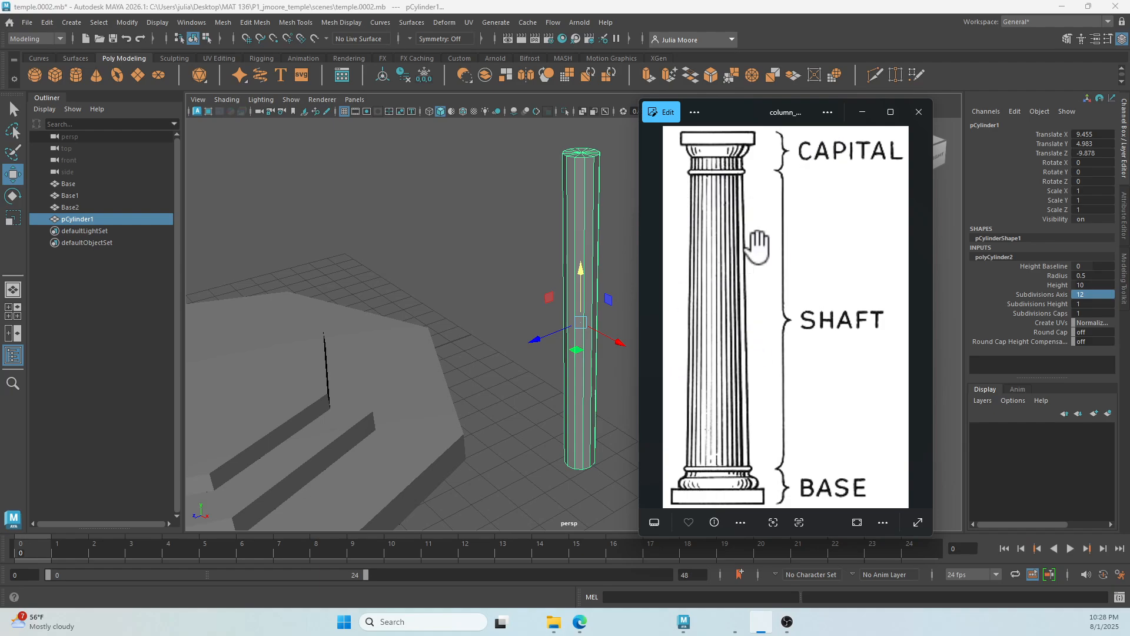
left_click(862, 112)
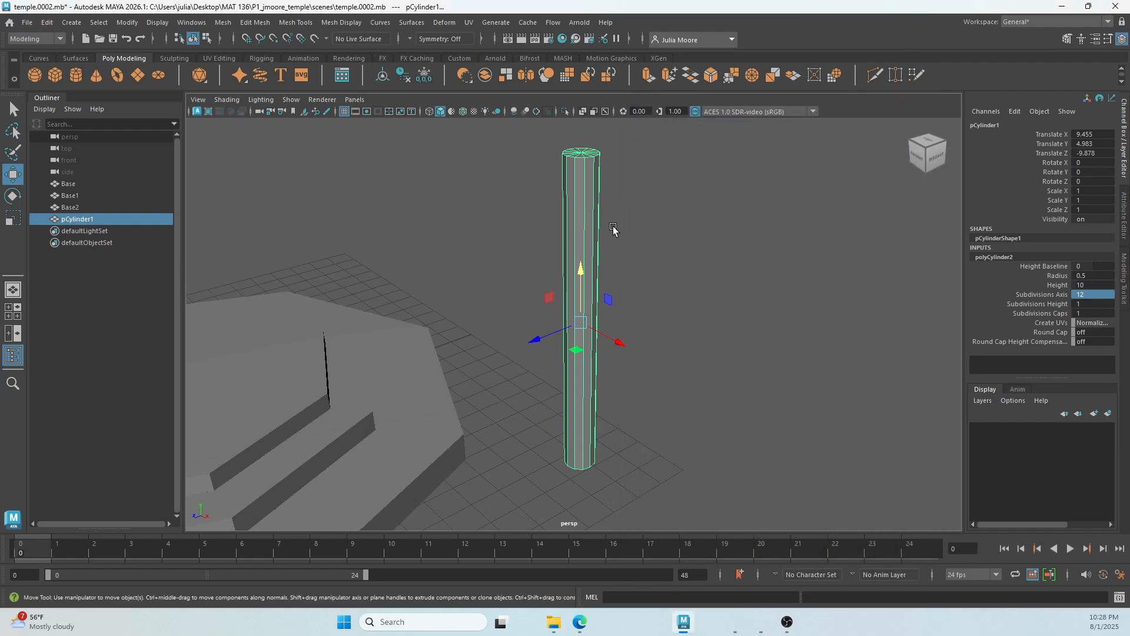
mouse_move(681, 222)
middle_mouse_down("alt")
mouse_move(670, 244)
mouse_move(671, 220)
middle_mouse_up("alt")
mouse_move(671, 220)
left_mouse_down("alt")
mouse_move(683, 226)
mouse_move(656, 222)
mouse_move(686, 227)
left_mouse_up("alt")
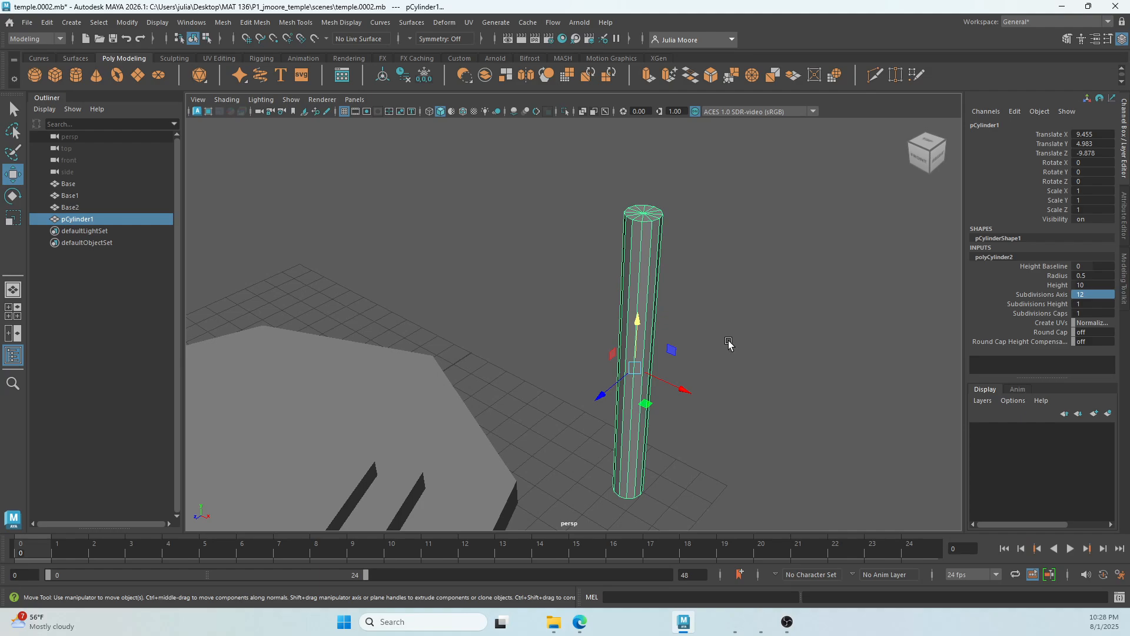
left_click_drag(736, 299, 727, 287, "alt")
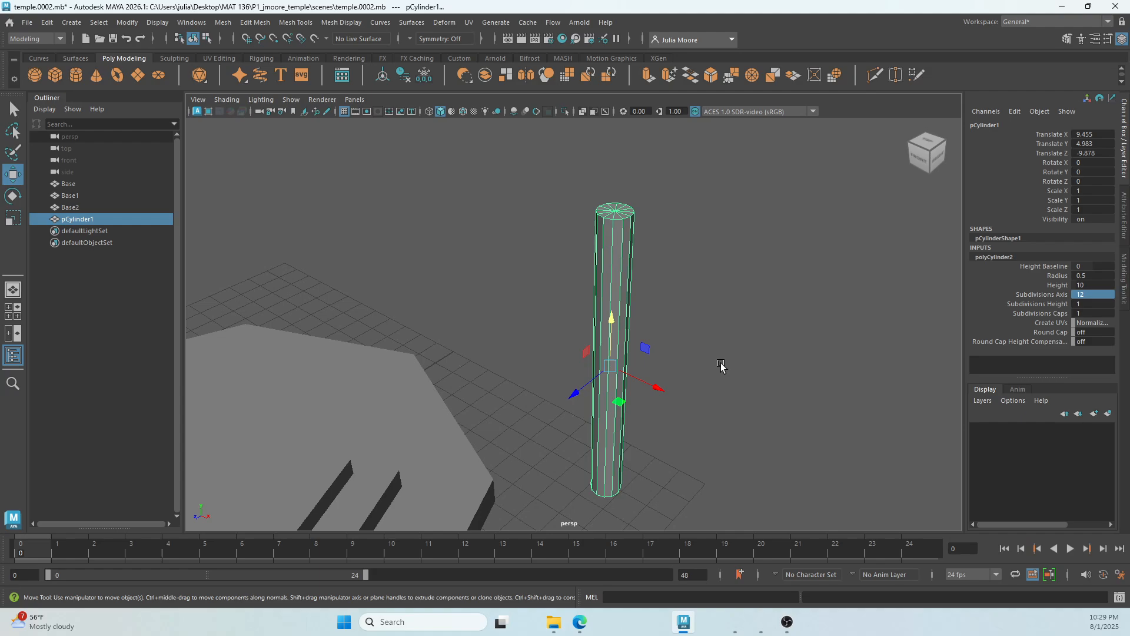
middle_click_drag(549, 318, 654, 314, "alt")
scroll(387, 259, "down", 5)
middle_click_drag(398, 274, 392, 228)
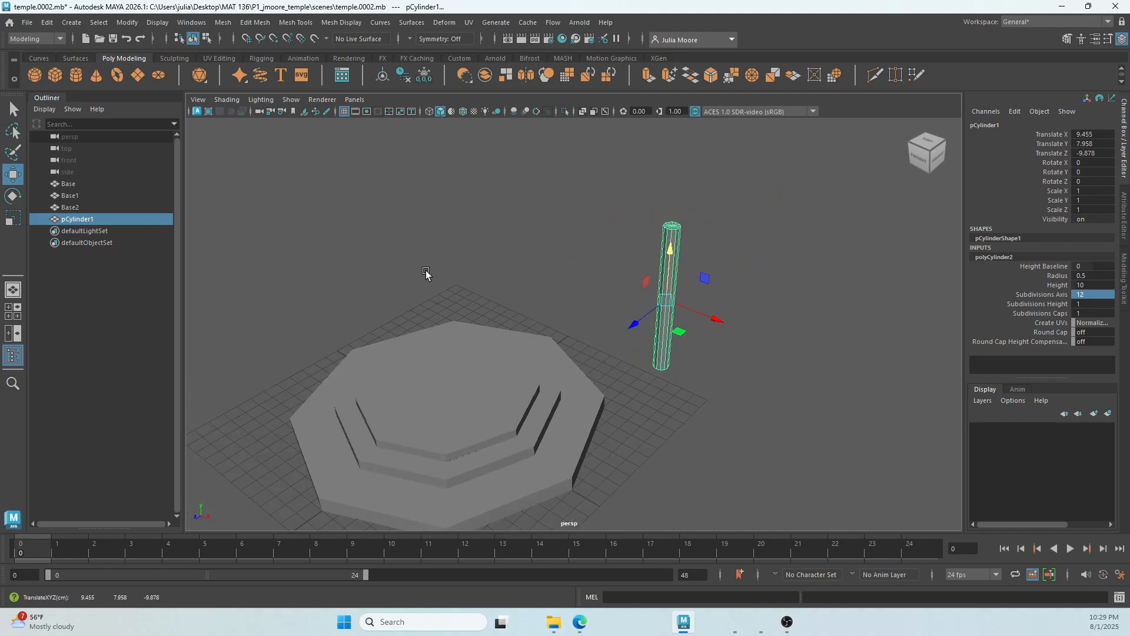
key("ctrl+z")
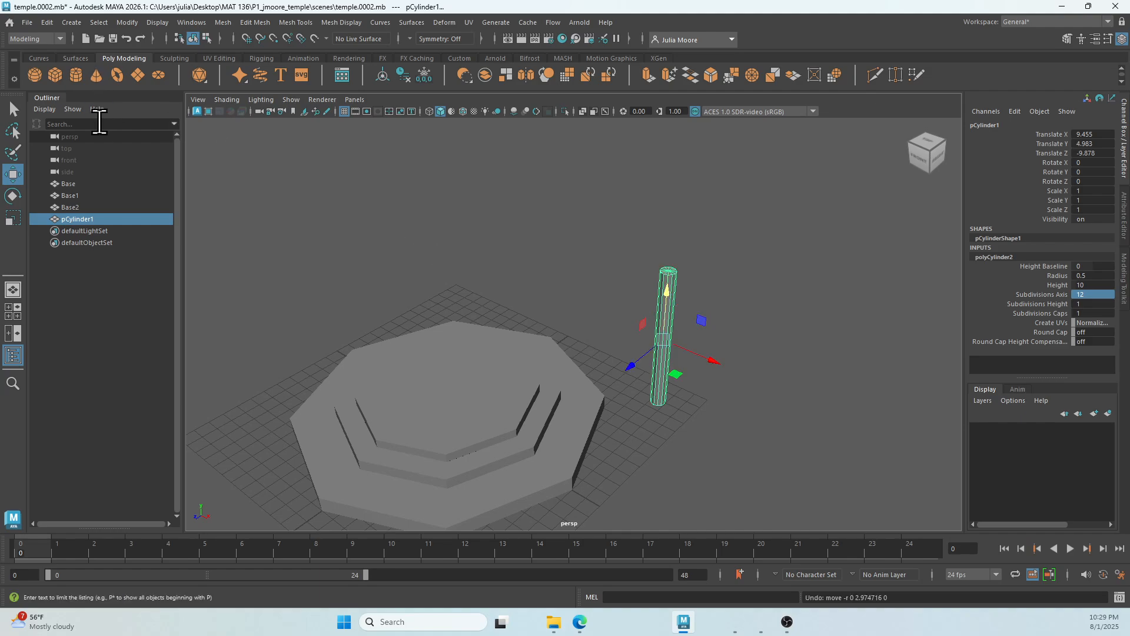
Step: Create a polygon cube and move it clear of the platform to about Z -15.692
left_click(55, 74)
left_click_drag(411, 447, 560, 340)
scroll(649, 368, "up", 5)
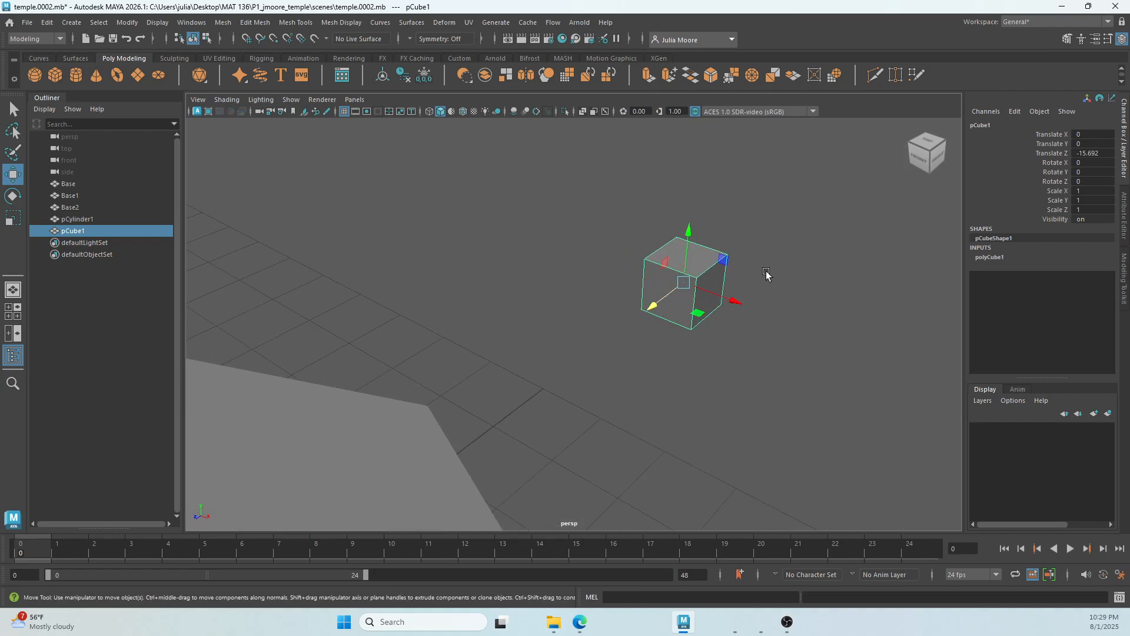
middle_click_drag(761, 268, 651, 316, "alt")
scroll(646, 319, "up", 2)
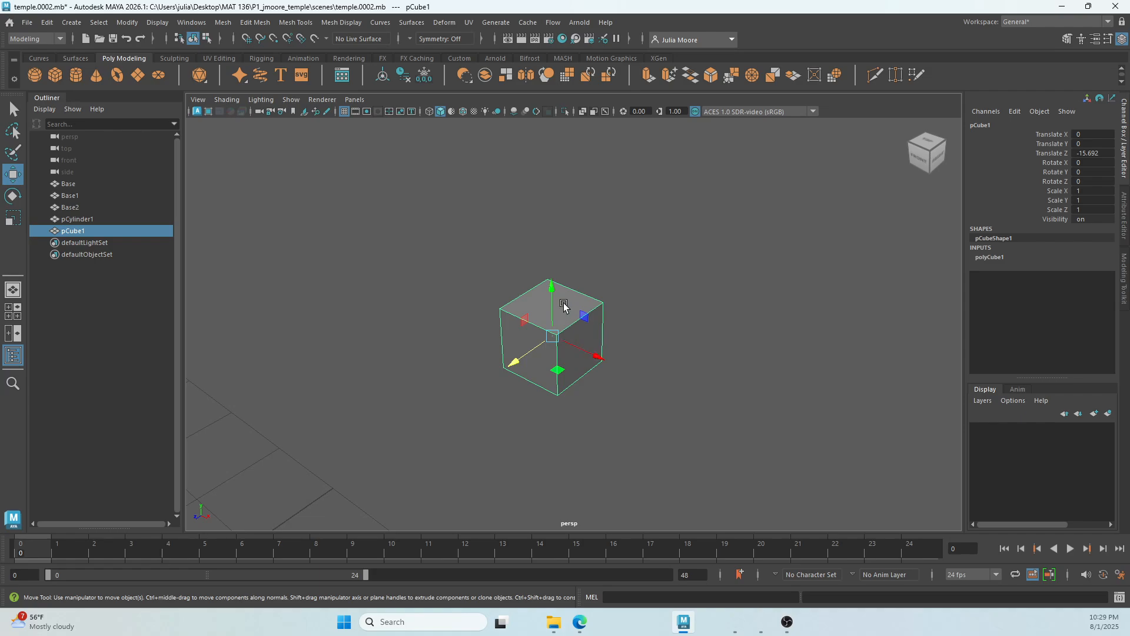
Step: Review the cube's component selection modes, return to Object Mode and shift the cube to about X 0.025, Z -15.725
right_click(565, 317)
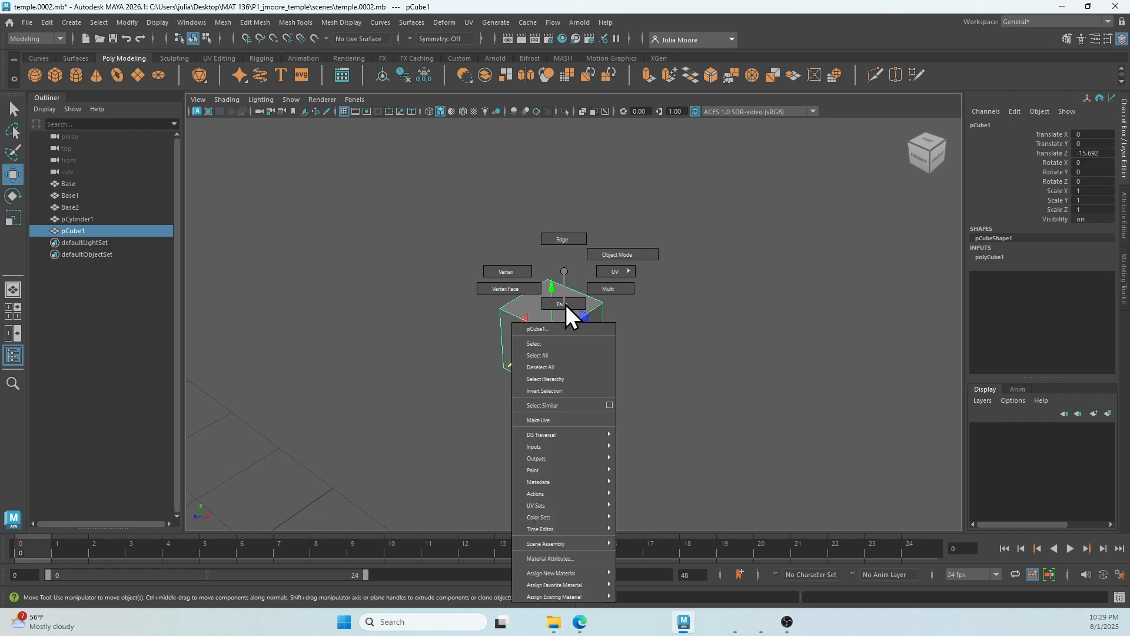
right_click_drag(566, 305, 599, 291)
right_click_drag(595, 239, 646, 252)
mouse_move(517, 361)
left_mouse_down()
mouse_move(564, 335)
mouse_move(529, 355)
mouse_move(609, 354)
mouse_move(591, 346)
mouse_move(510, 371)
mouse_move(517, 361)
left_mouse_up()
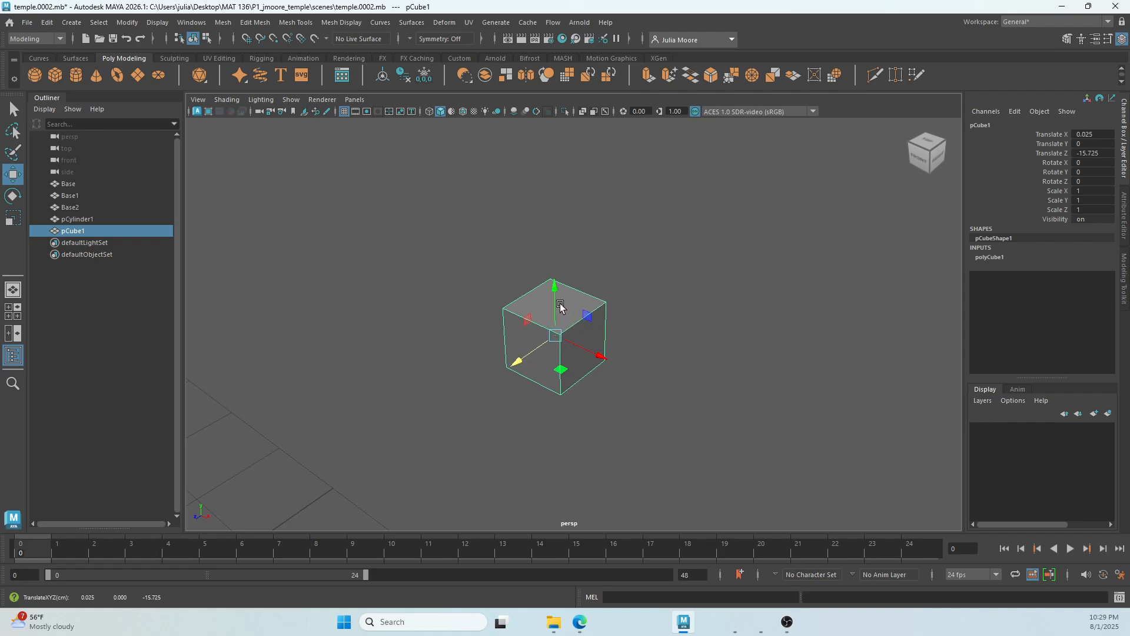
Step: Switch the cube to face selection and select its top and two visible side faces one at a time
right_click_drag(563, 306, 562, 304)
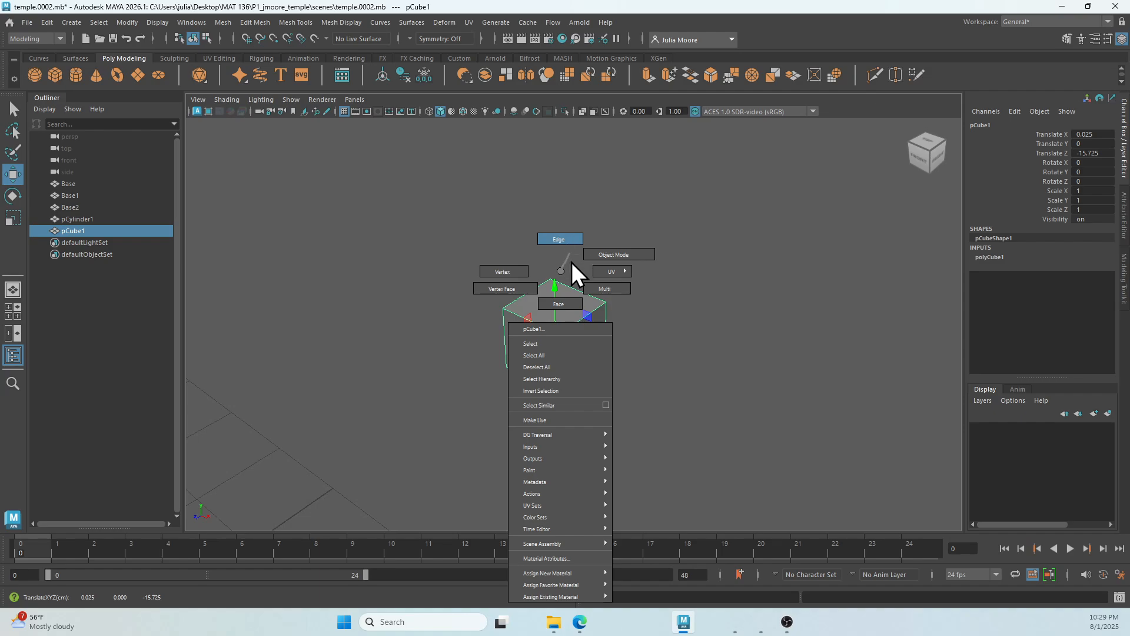
right_click_drag(570, 306, 569, 306)
left_click(563, 308)
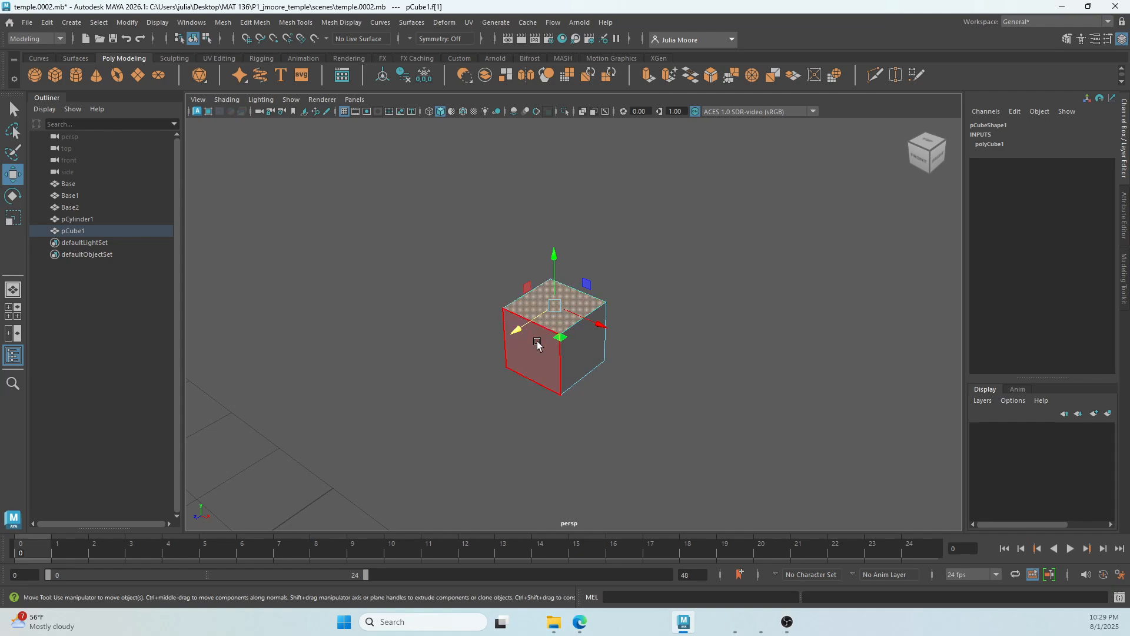
left_click(533, 352)
left_click(593, 349)
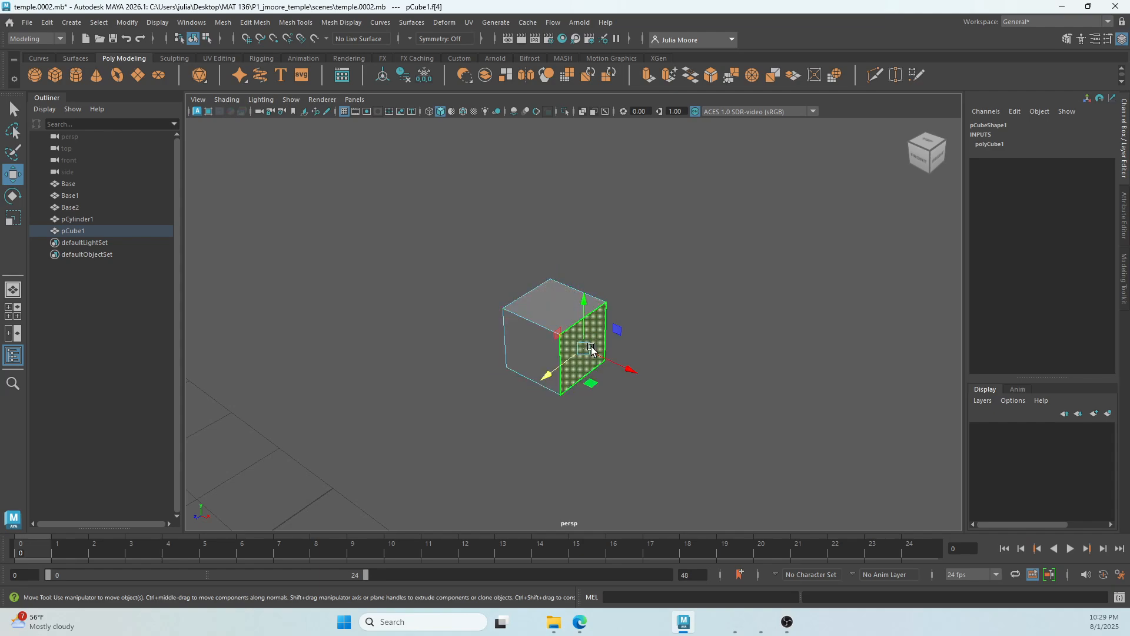
left_click(559, 302)
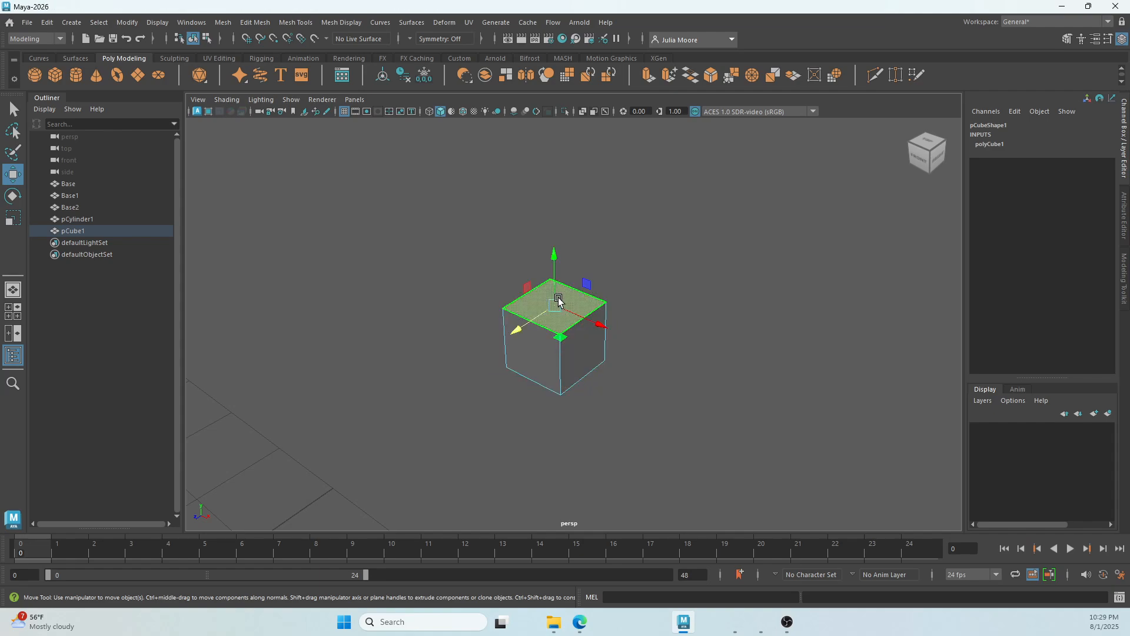
left_click(536, 353)
left_click(588, 349)
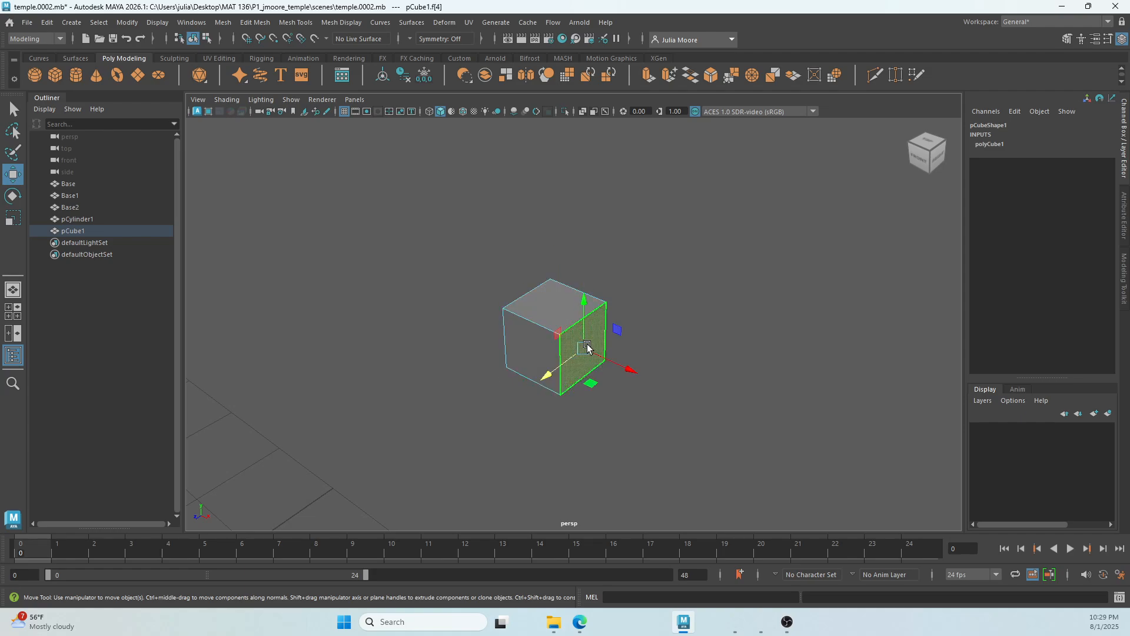
left_click(560, 305)
left_click(519, 362)
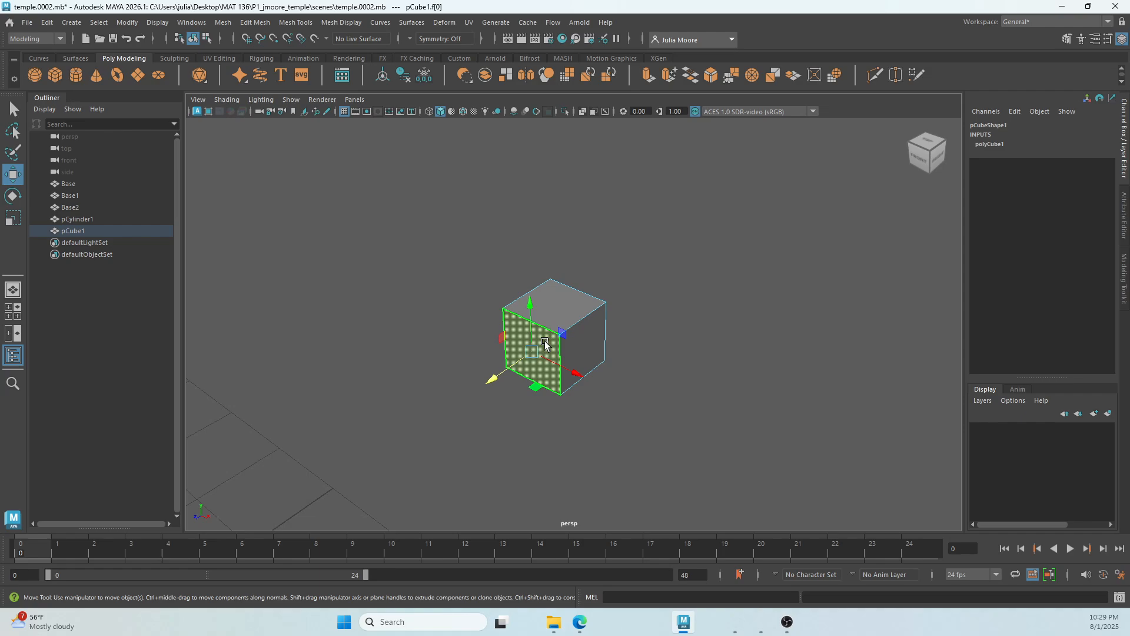
Step: Switch the cube to edge selection and select its top edges and nearest vertical edge one at a time
right_click_drag(545, 270, 546, 342)
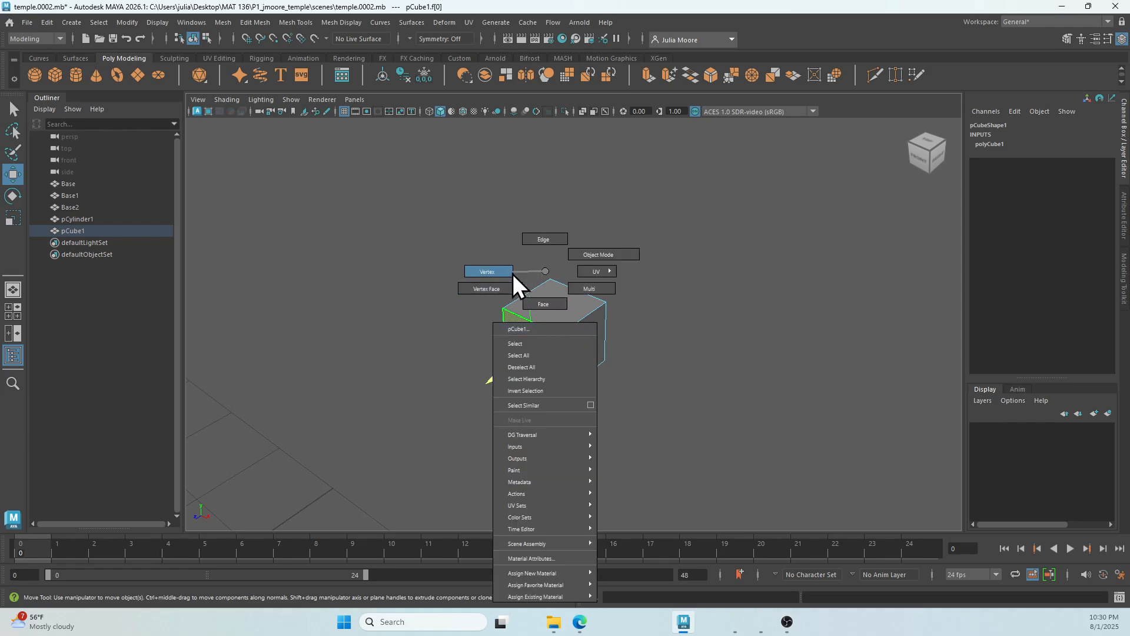
right_click_drag(500, 271, 530, 240)
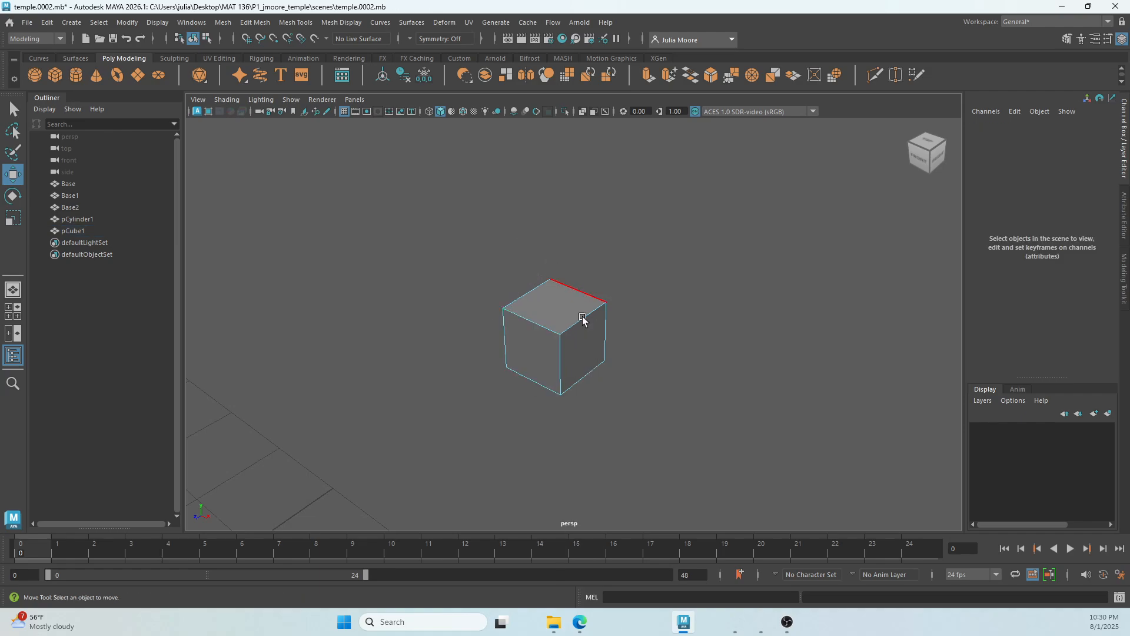
left_click(554, 335)
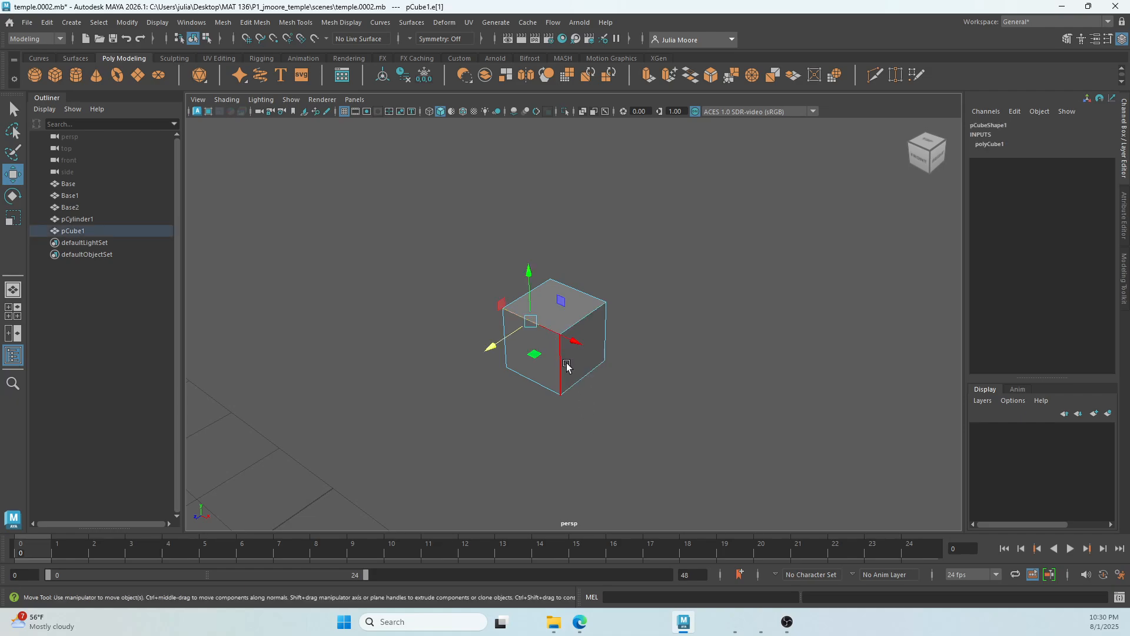
left_click(562, 370)
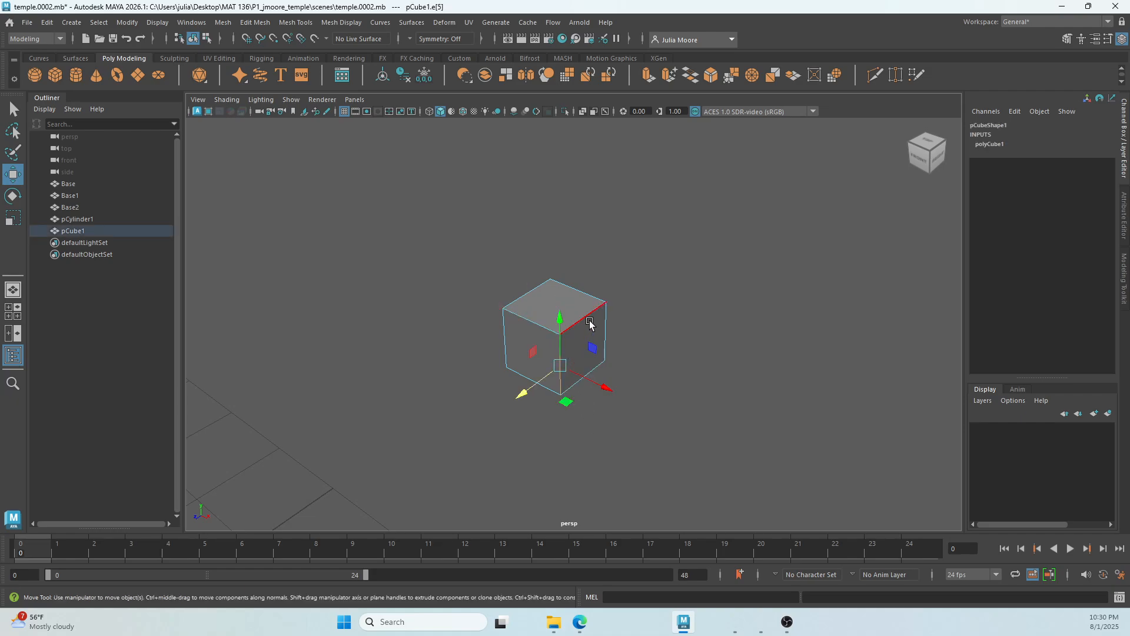
left_click(589, 323)
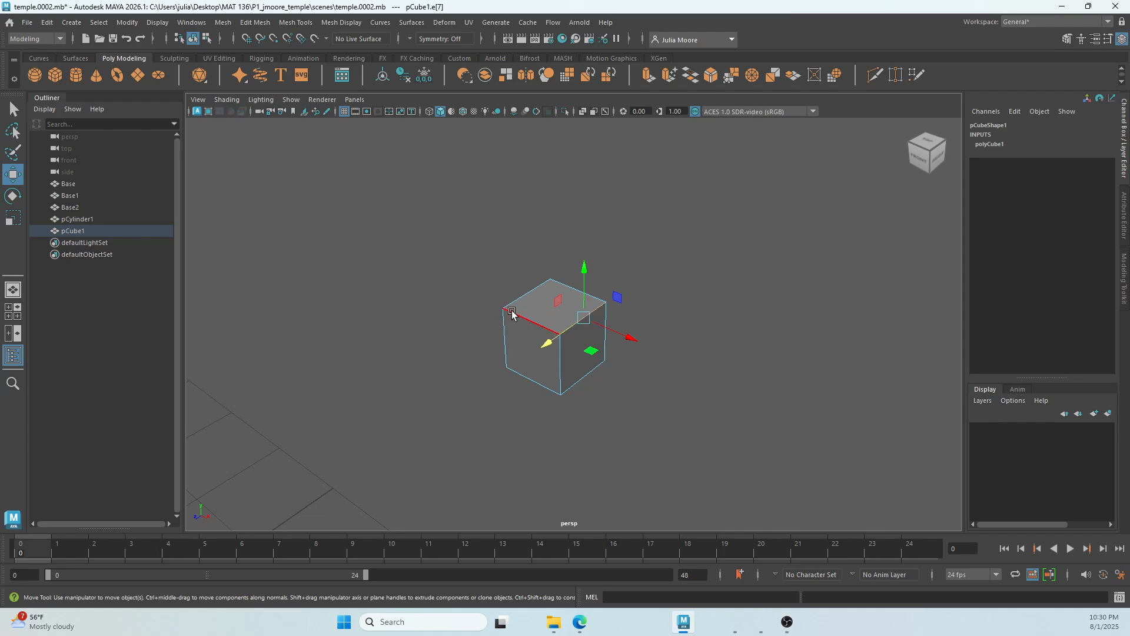
left_click(511, 314)
left_click(589, 296)
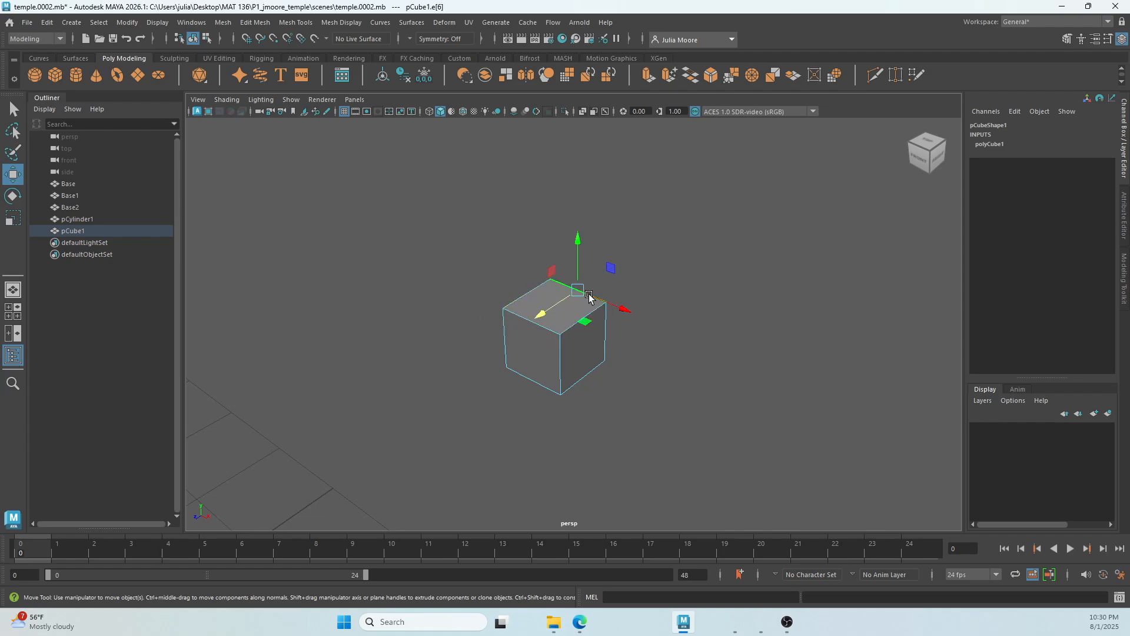
left_click(540, 325)
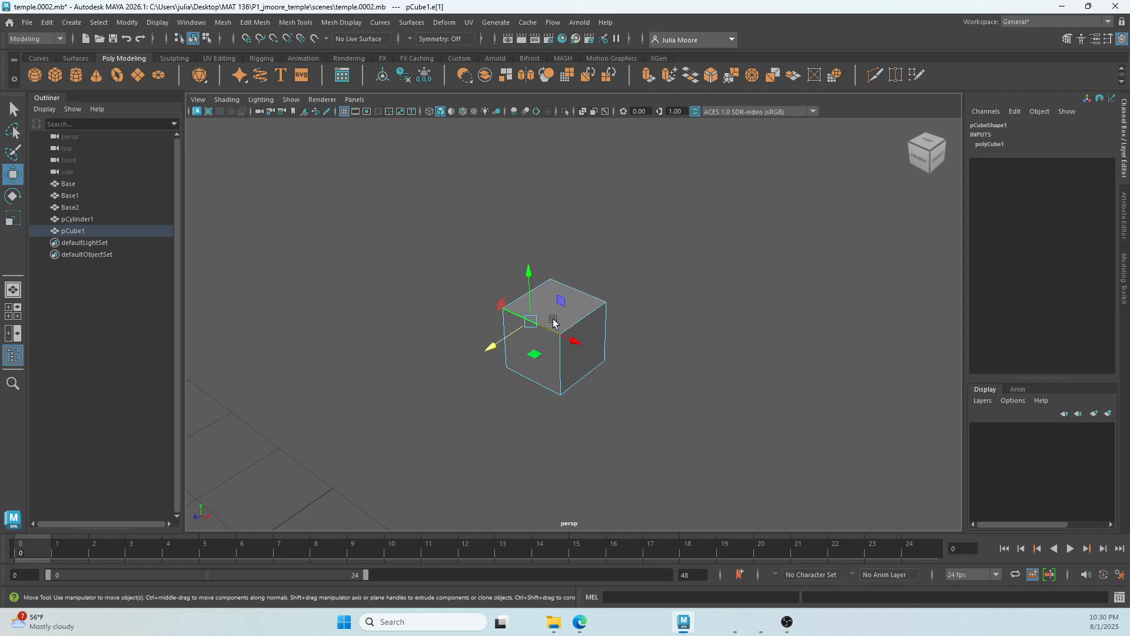
left_click(560, 366)
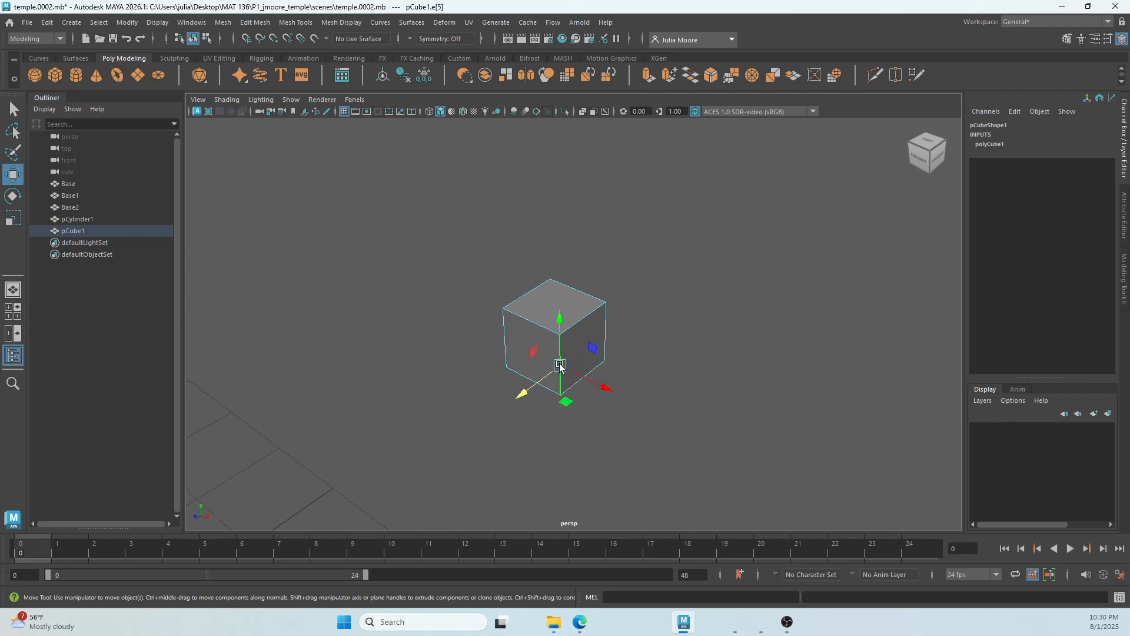
Step: Select further edges one at a time around the cube's other sides
left_click_drag(613, 364, 724, 370, "alt")
left_click(595, 334)
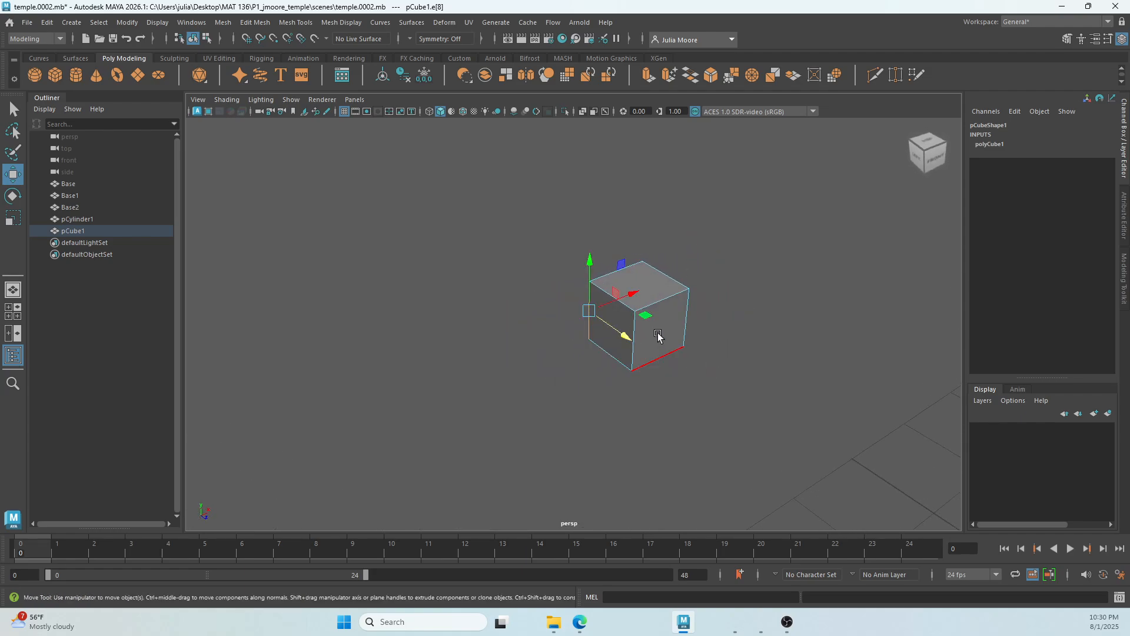
left_click(659, 354)
left_click_drag(740, 359, 613, 353, "alt")
Step: Switch the cube to vertex selection and select its visible corner vertices one at a time, ending on the nearest top corner
right_click(545, 337)
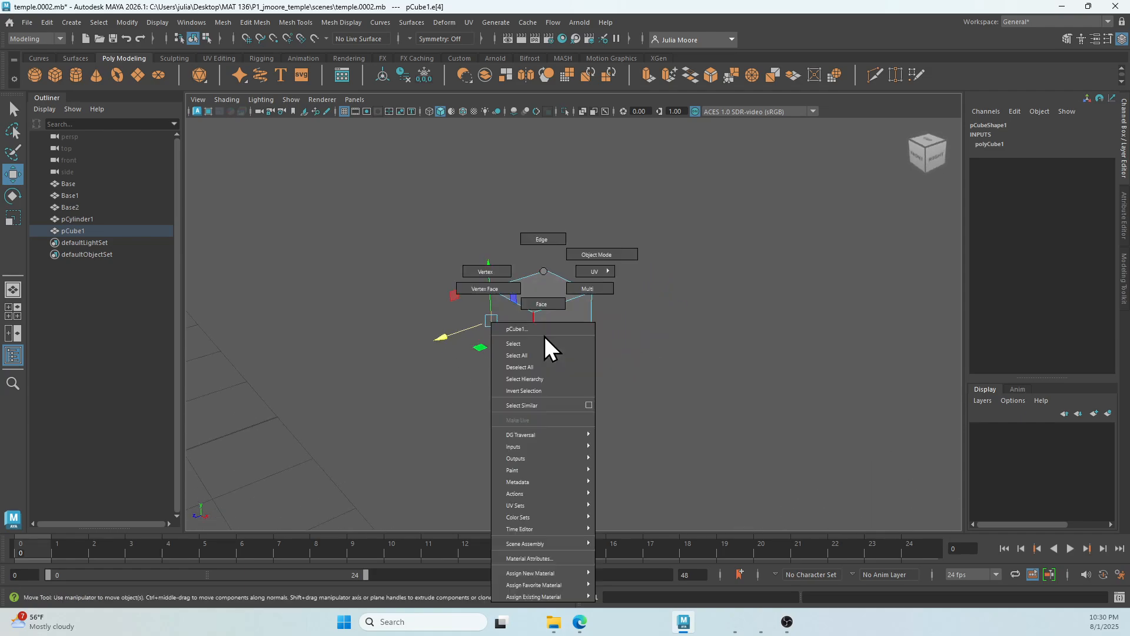
left_click(497, 274)
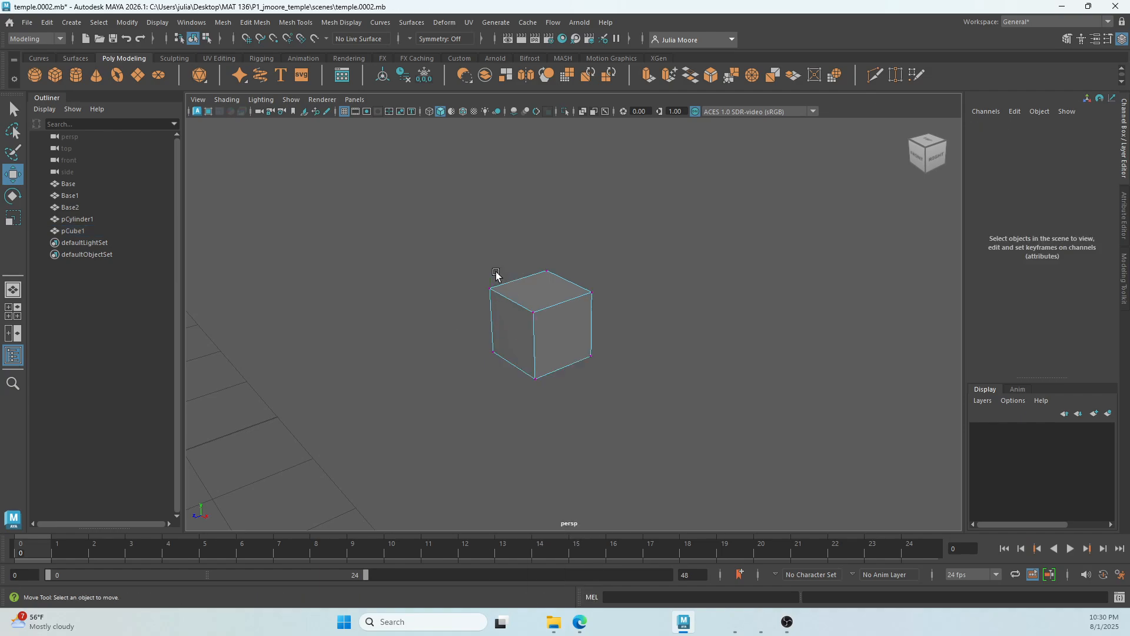
left_click(527, 321)
scroll(528, 321, "up", 2)
middle_click_drag(527, 312, 575, 331, "alt")
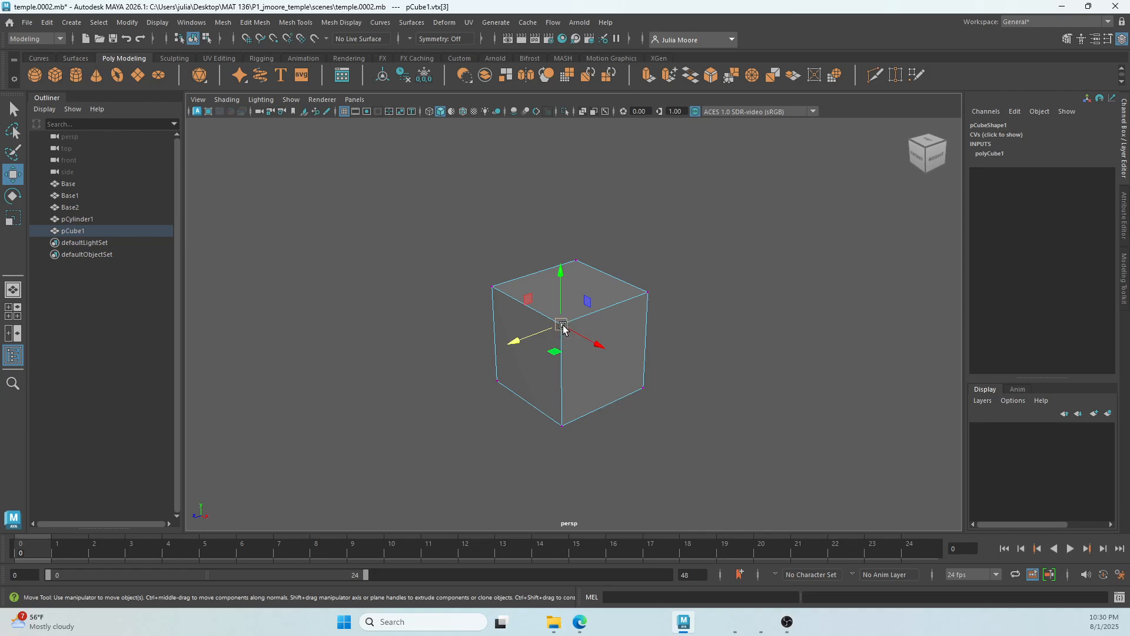
left_click(648, 294)
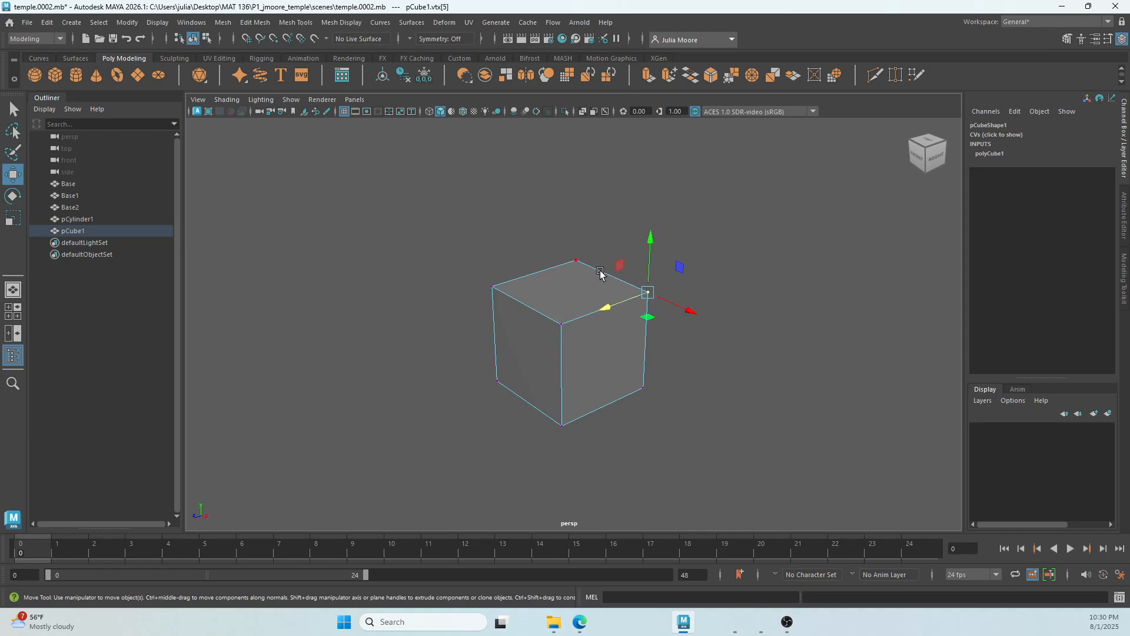
left_click(576, 262)
left_click(490, 289)
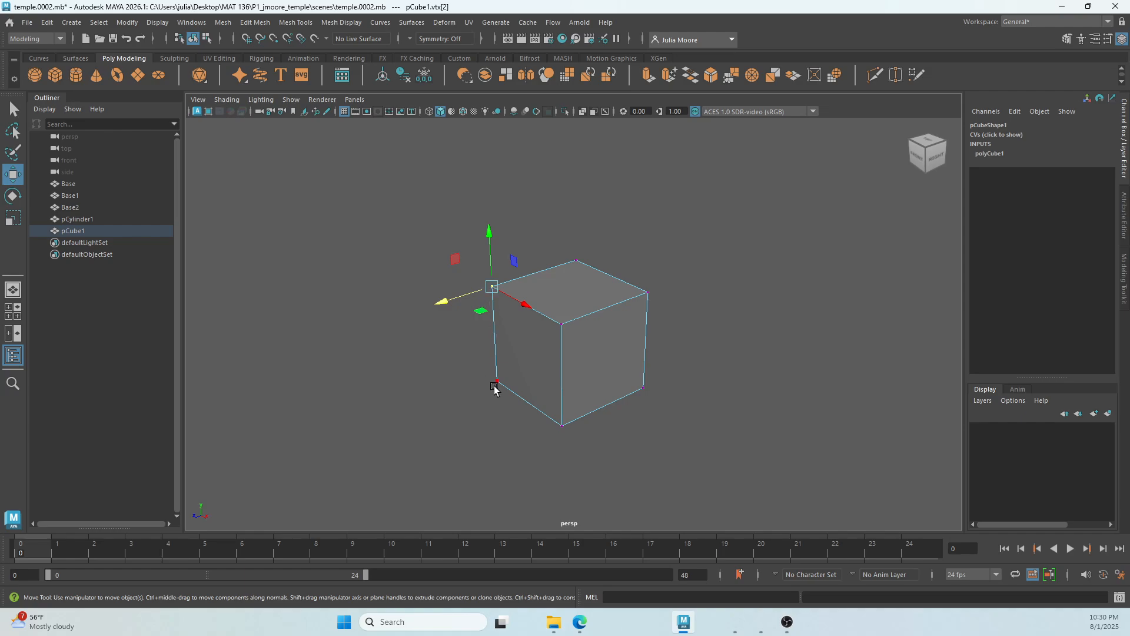
left_click(498, 380)
left_click(563, 429)
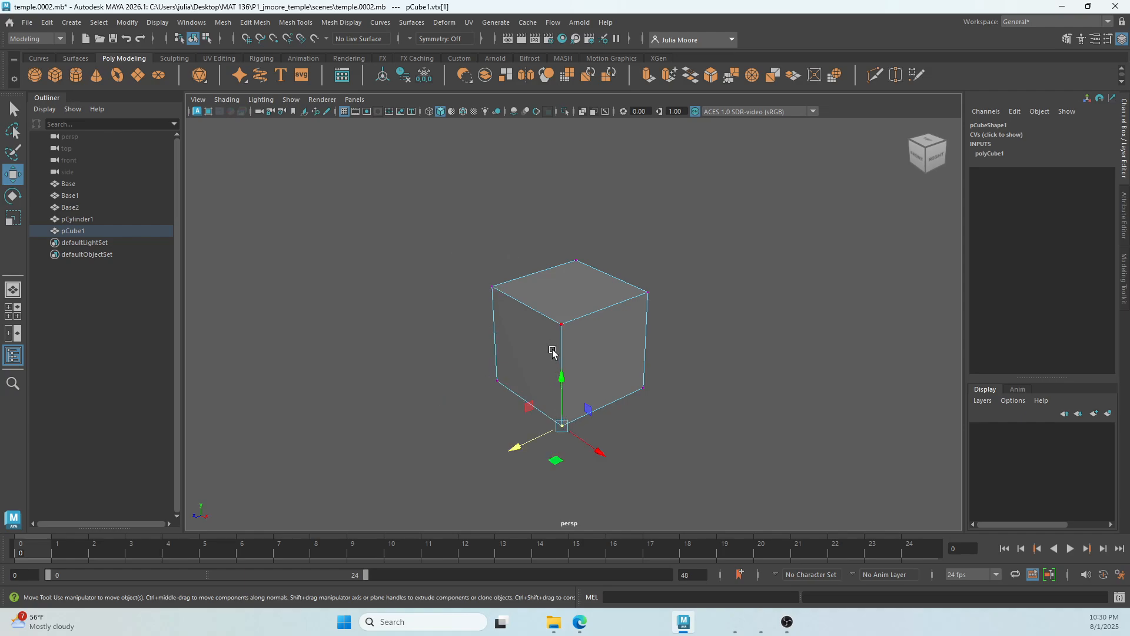
left_click(559, 325)
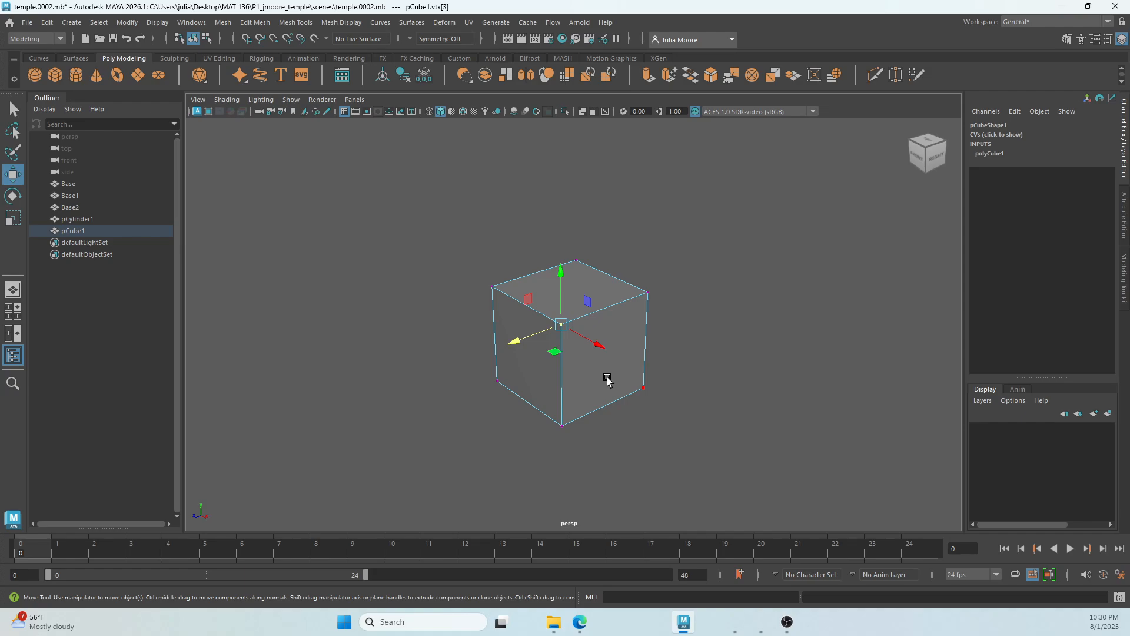
Step: Deform the cube by moving the selected top corner vertex along its axes
left_click_drag(678, 398, 630, 391, "alt")
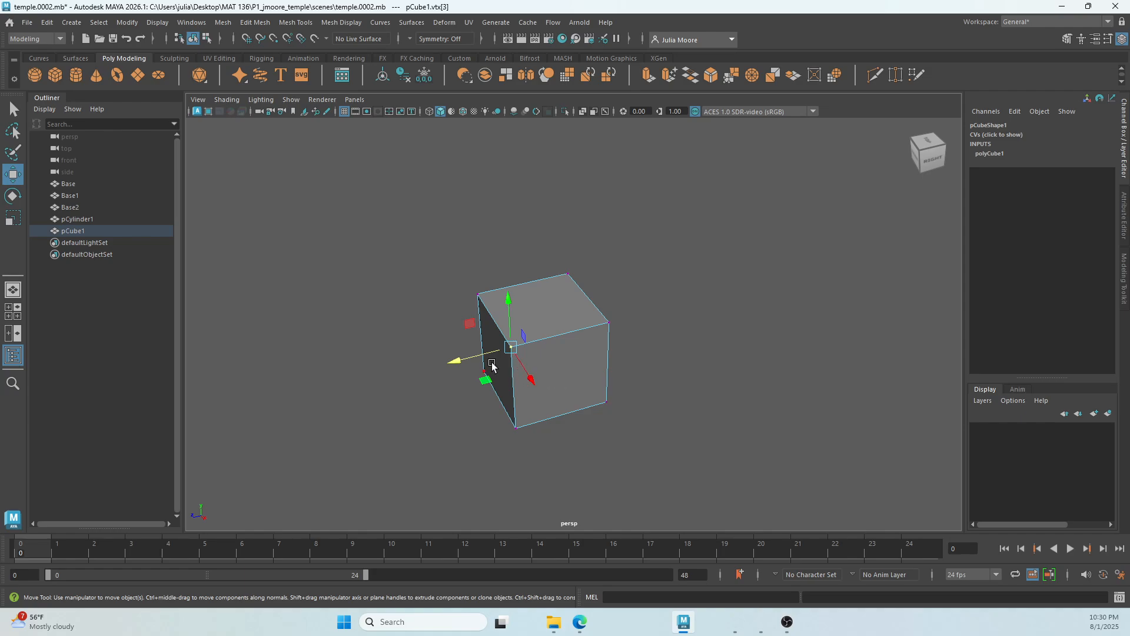
mouse_move(481, 357)
left_mouse_down()
mouse_move(414, 379)
mouse_move(498, 366)
left_mouse_up()
left_click_drag(538, 301, 531, 262)
left_click_drag(553, 337, 659, 370)
Step: Switch to edge selection and move the cube's top back edge outward and up to about Y 0.839, Z -16.332
right_click_drag(542, 341, 549, 241)
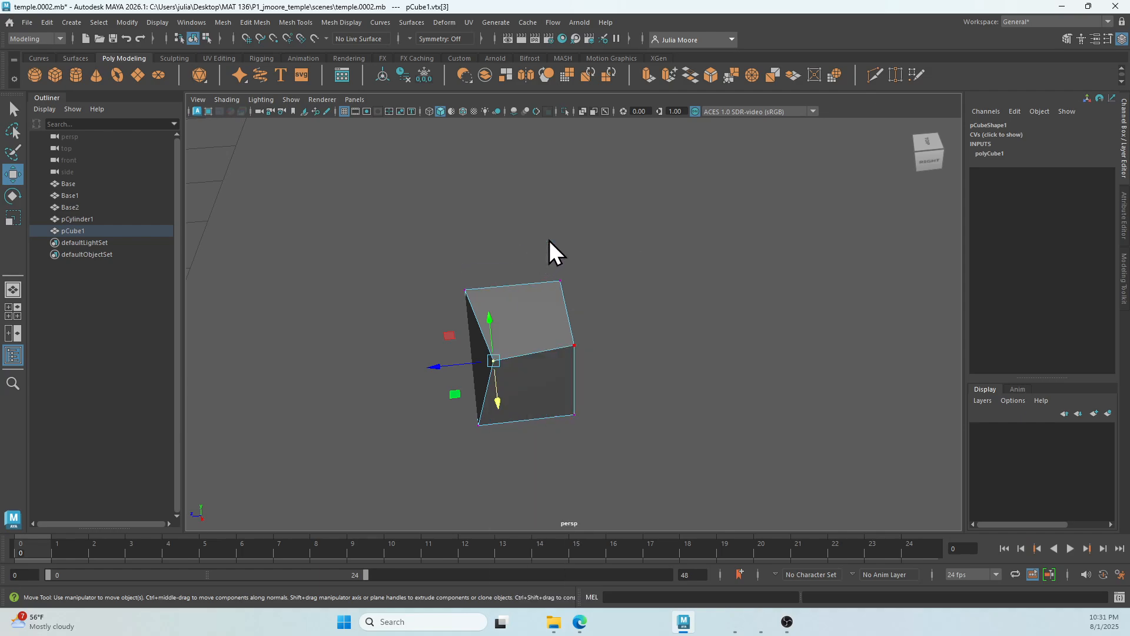
left_click(575, 322)
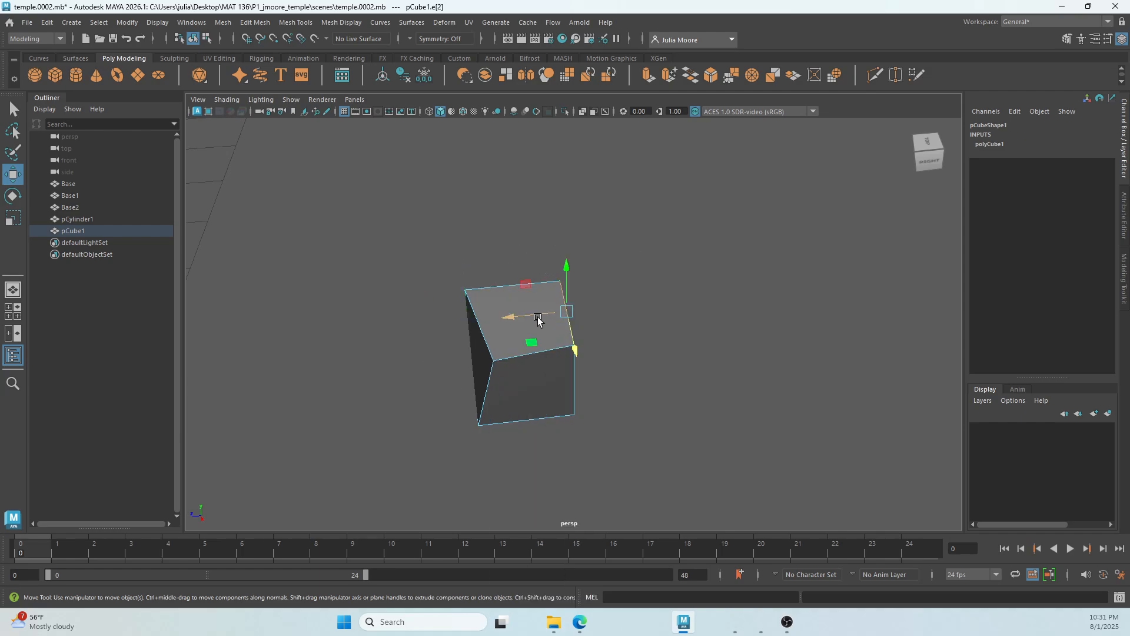
left_click_drag(537, 316, 576, 312)
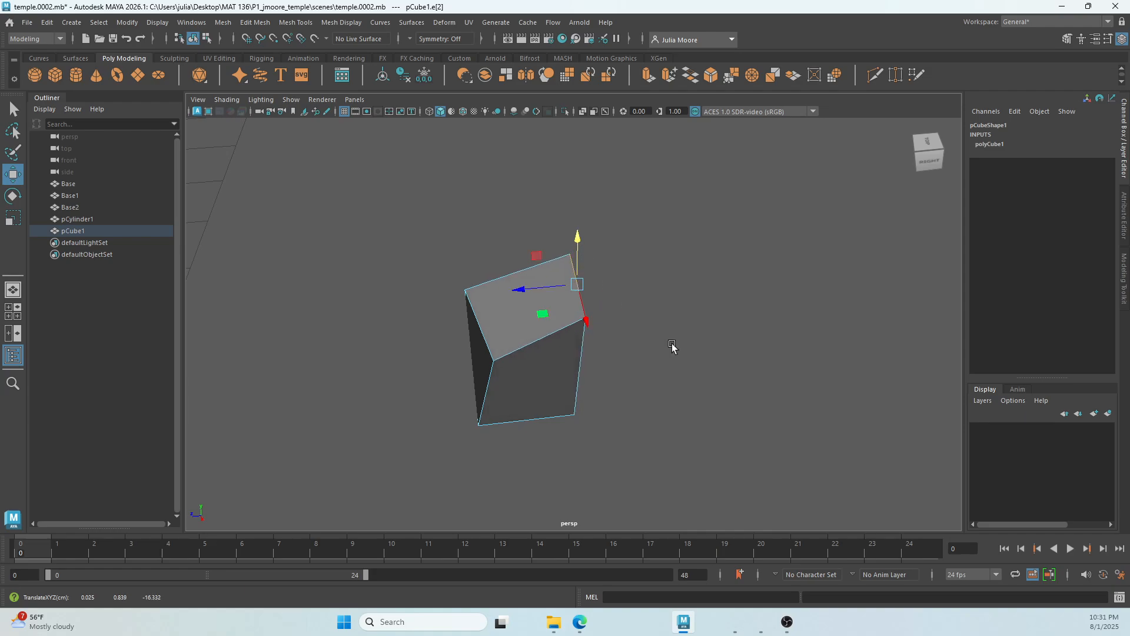
Step: Rotate the selected top back edge slightly with the Rotate tool
left_click_drag(671, 348, 669, 321, "alt")
key("e")
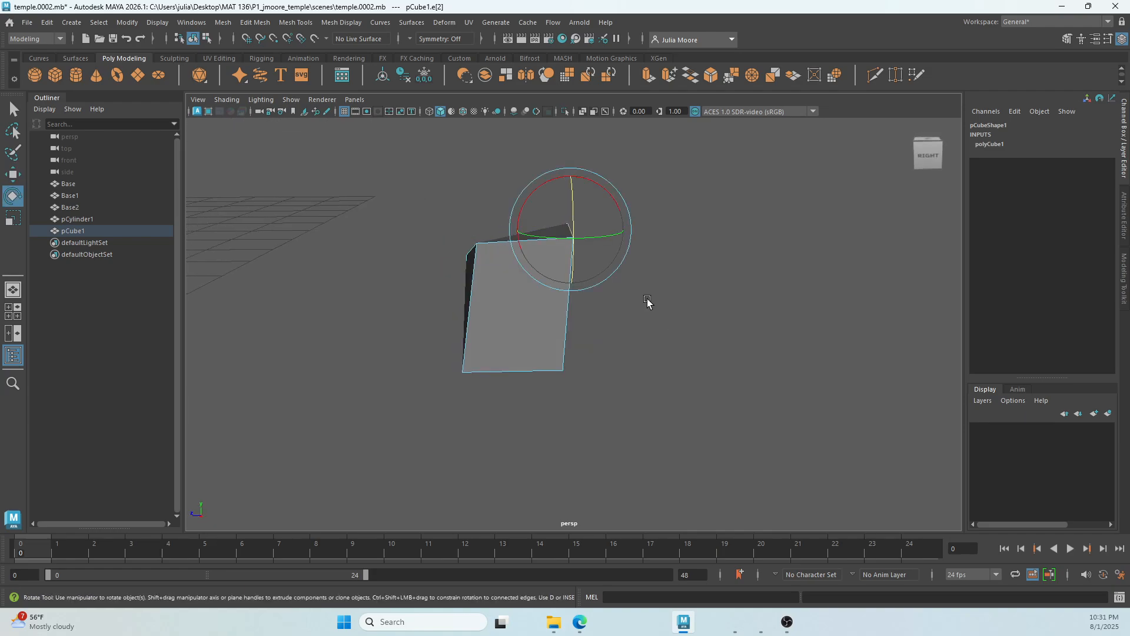
left_click_drag(577, 235, 579, 250)
Step: Select the cube's front face, scale it uniformly and along single axes, and move it outward to about X 0.512, Z -14.852
left_click_drag(638, 331, 694, 343, "alt")
right_click_drag(597, 270, 598, 342)
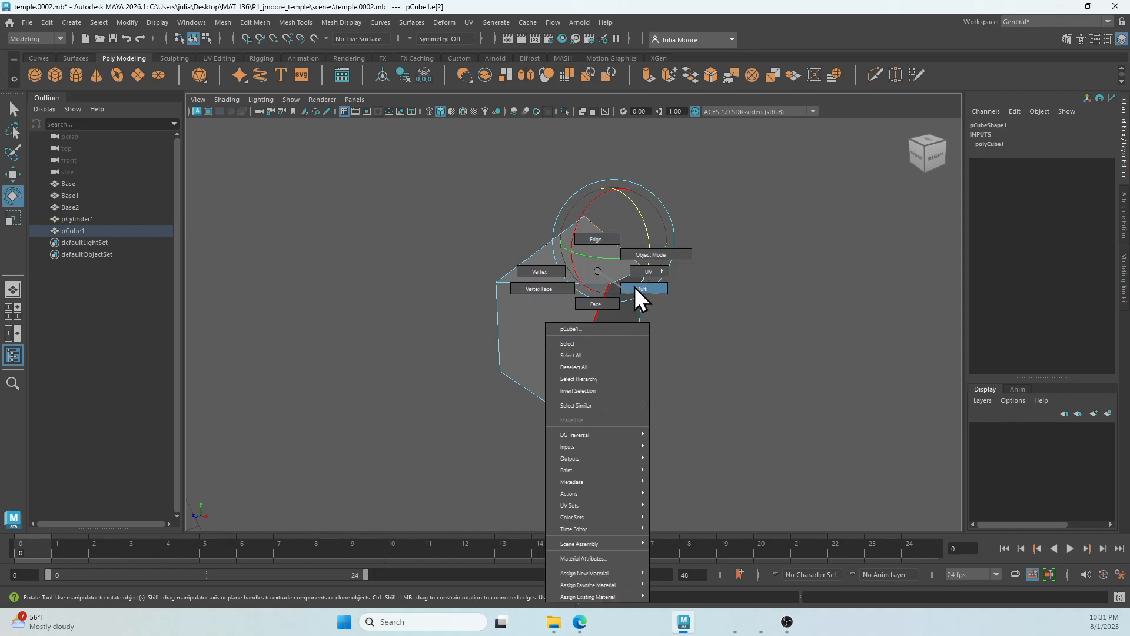
left_click(609, 301)
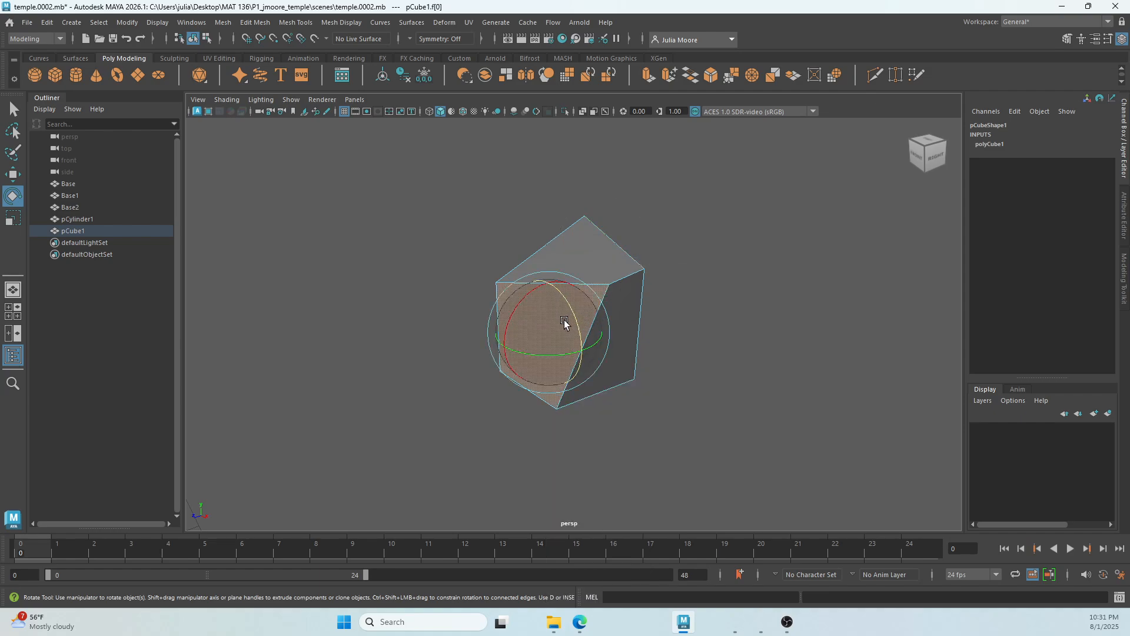
key("r")
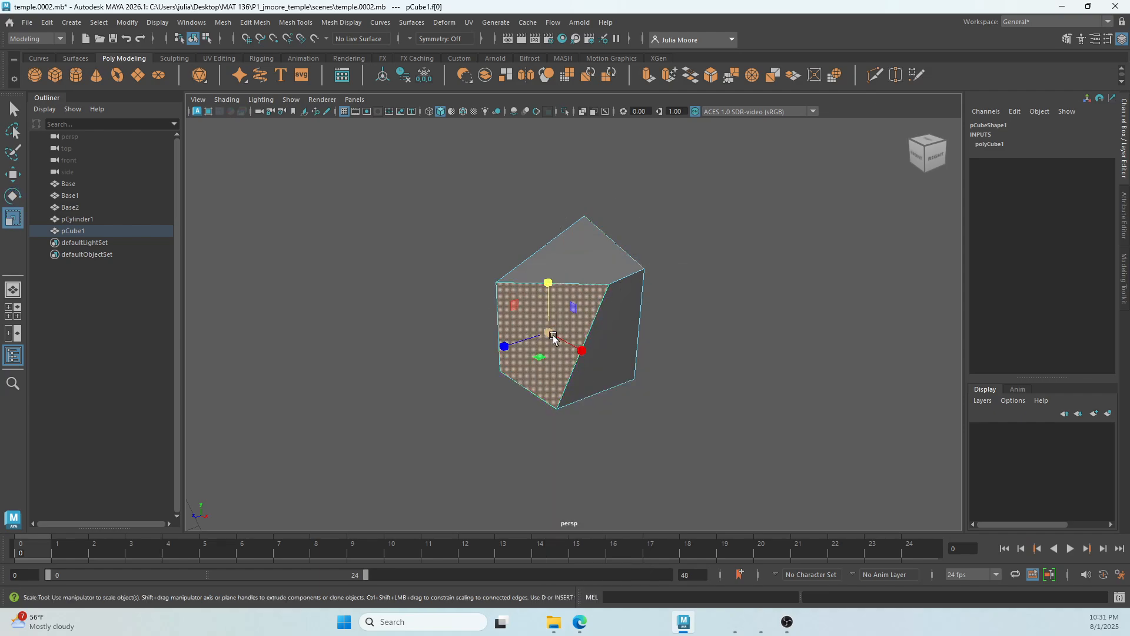
left_click_drag(548, 332, 526, 345)
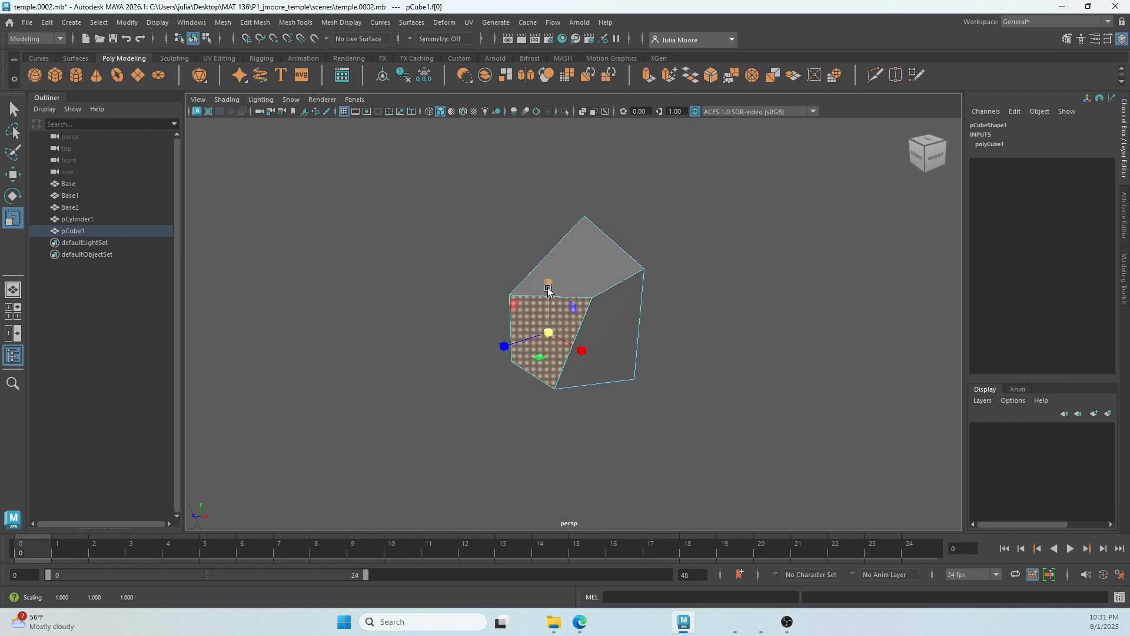
left_click_drag(548, 293, 546, 239)
left_click_drag(581, 350, 599, 358)
key("w")
left_click_drag(497, 353, 465, 366)
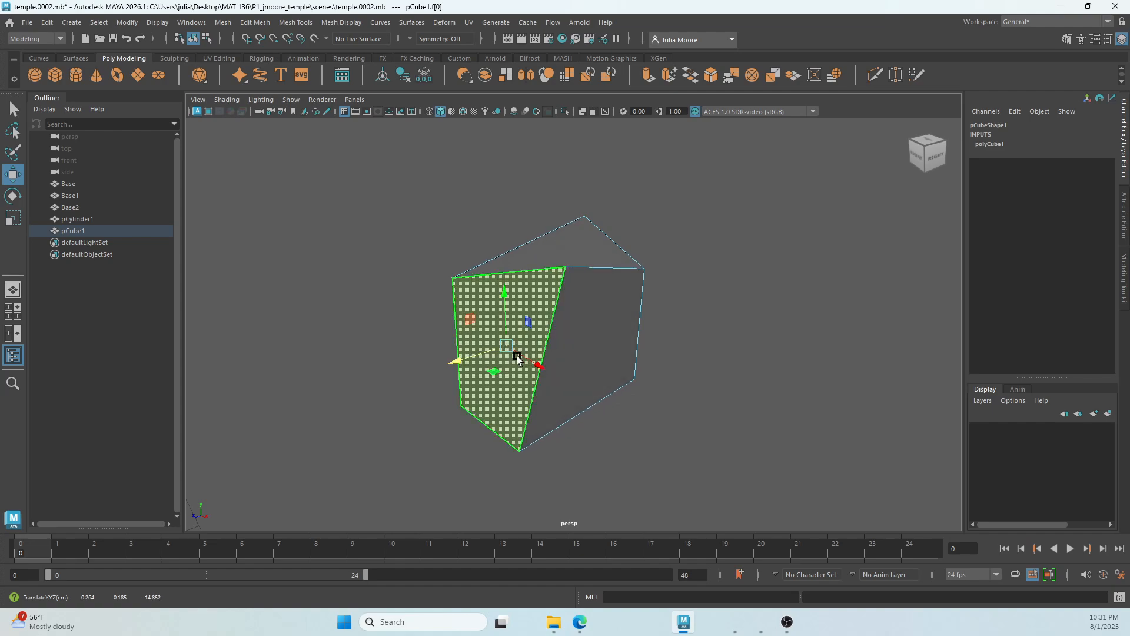
Step: Switch to vertex selection and move the top back corner vertex outward along Z to about -16.729
right_click_drag(587, 271, 588, 322)
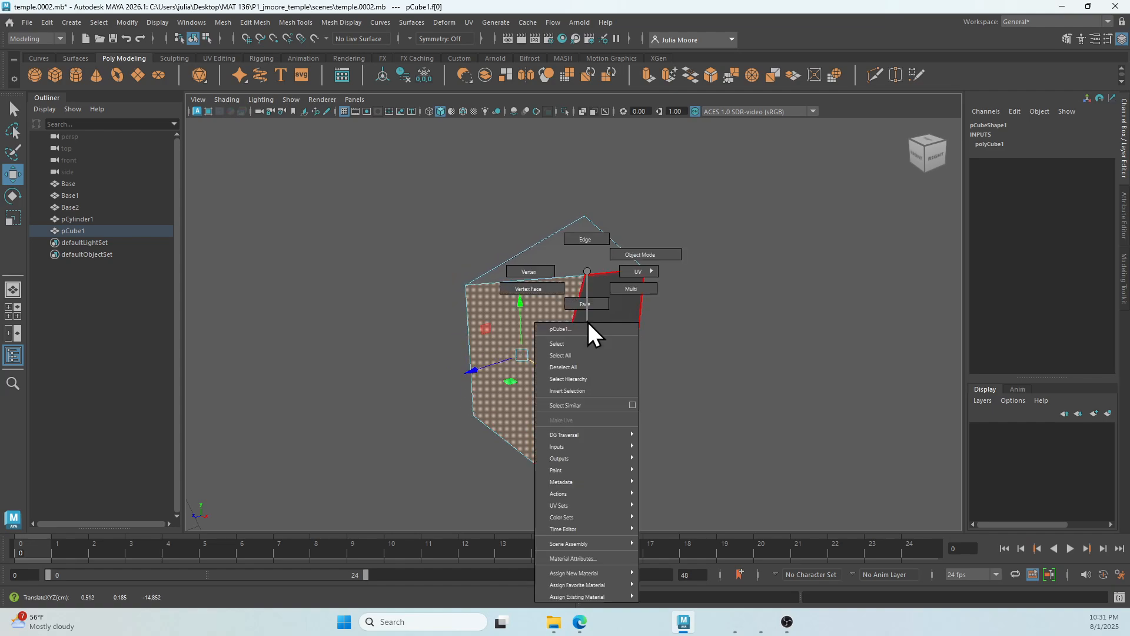
left_click(547, 271)
left_click(586, 276)
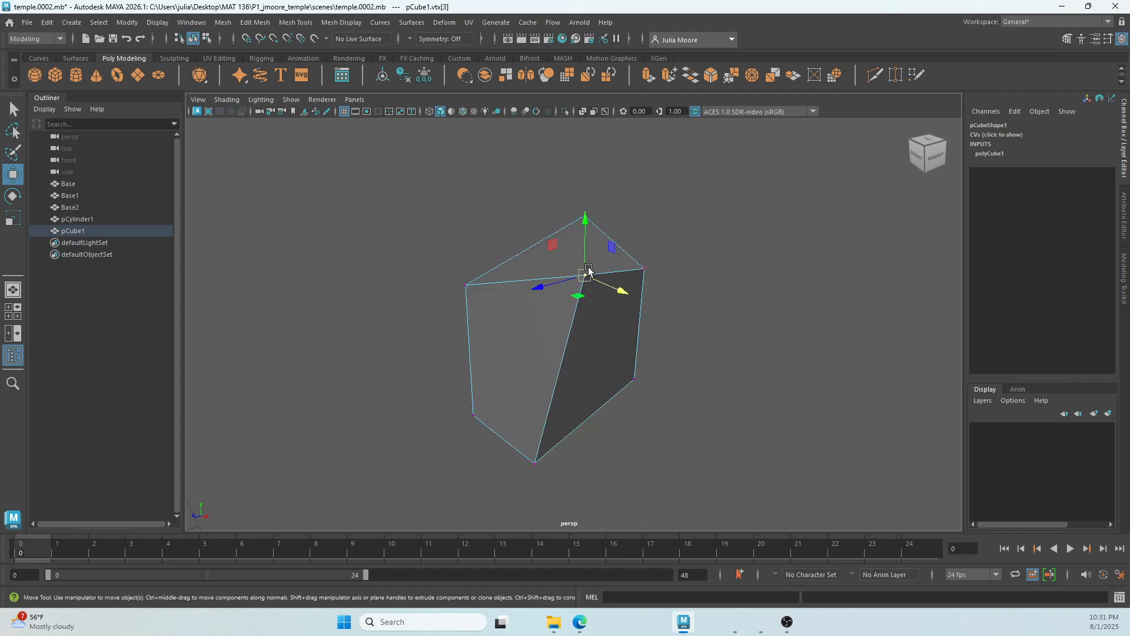
left_click(650, 273)
left_click_drag(625, 282, 653, 274)
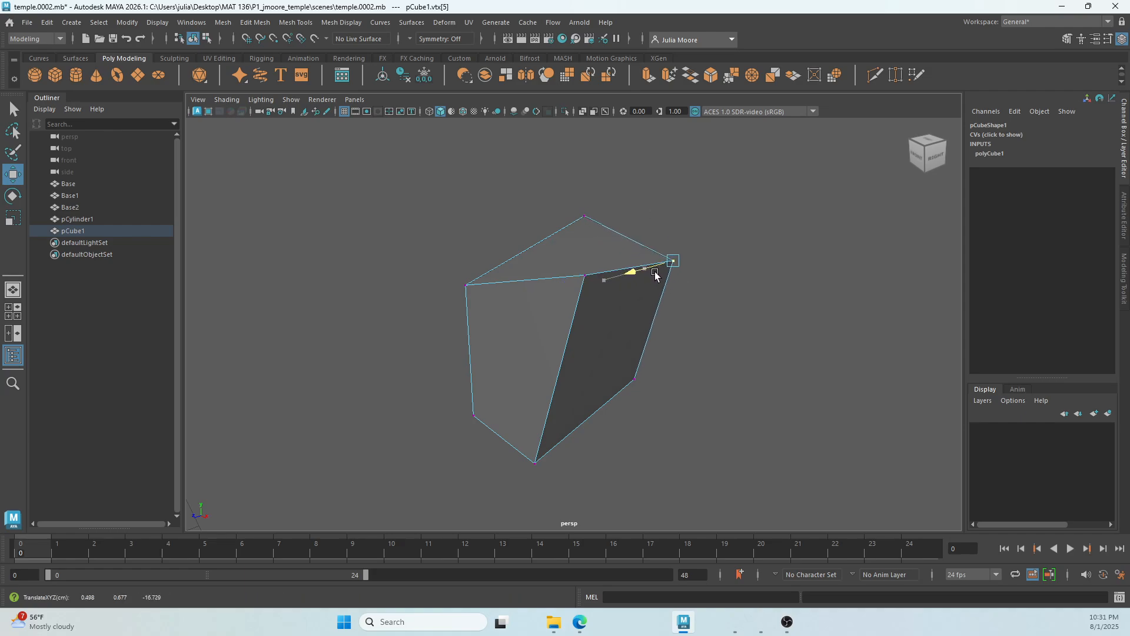
Step: Switch to edge selection and rotate the back vertical edge below the moved corner slightly with the Rotate tool
key("e")
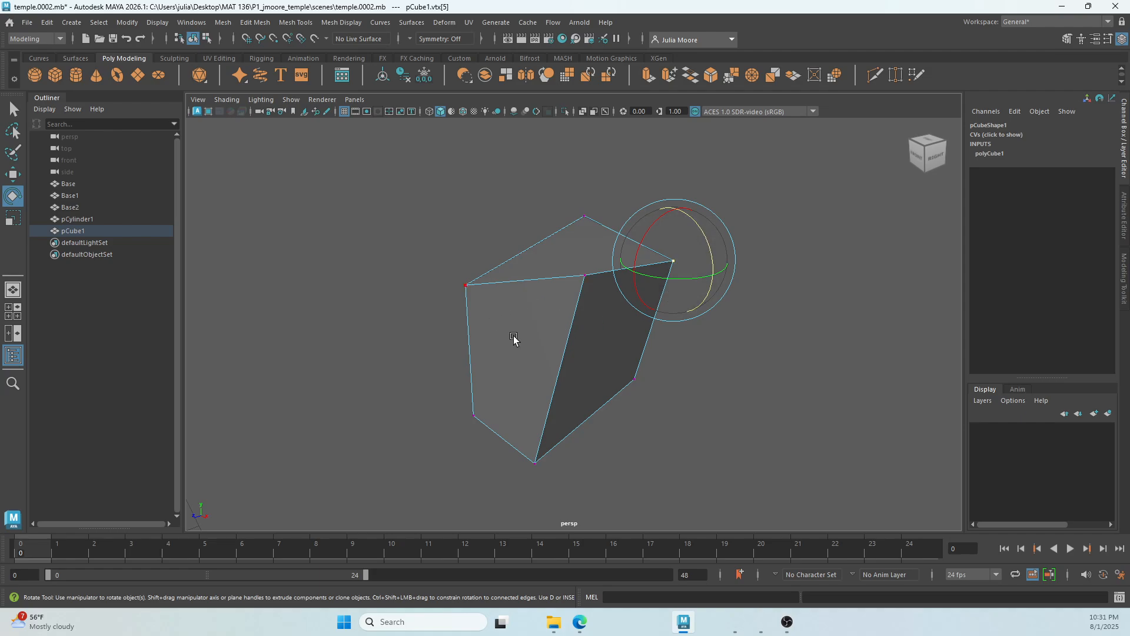
right_click_drag(539, 271, 542, 290)
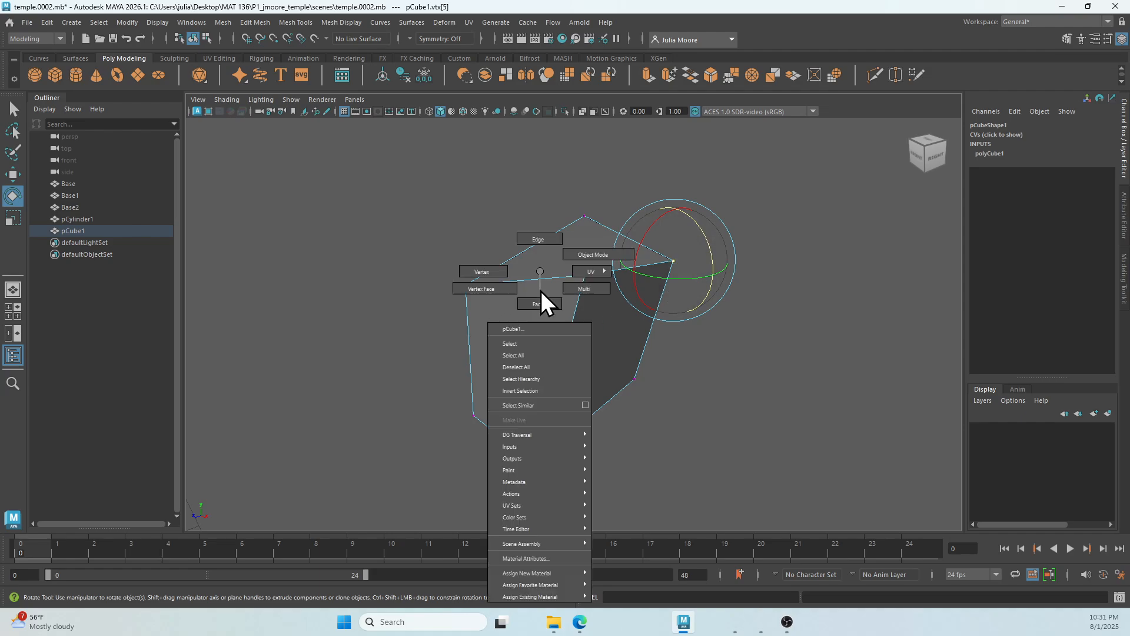
left_click(539, 243)
left_click(669, 300)
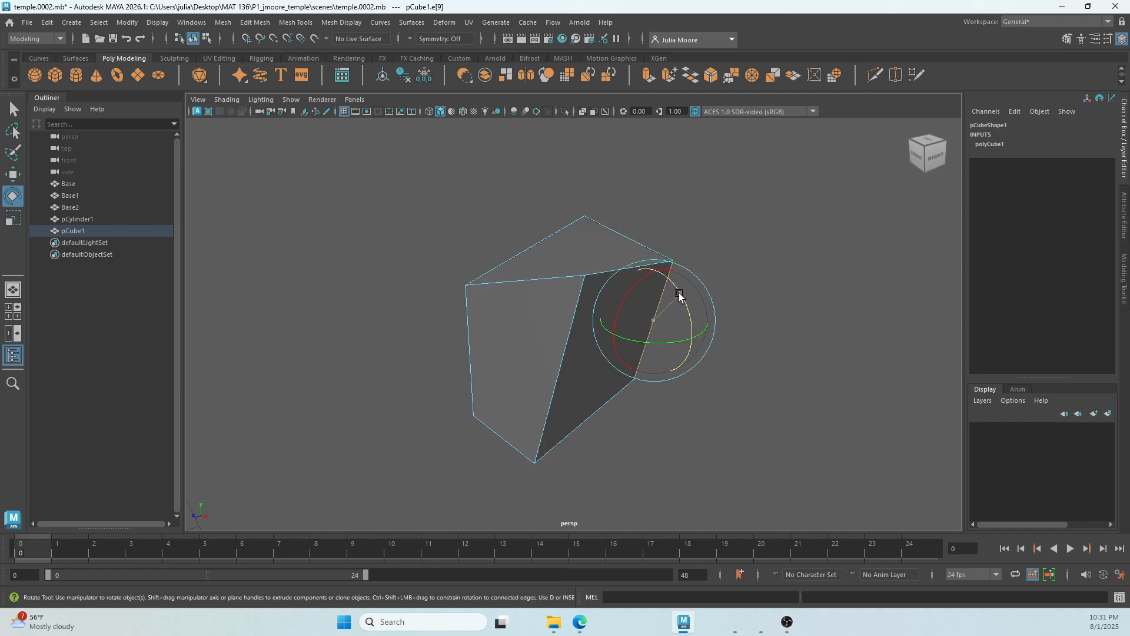
mouse_move(679, 296)
left_mouse_down()
mouse_move(657, 271)
mouse_move(668, 285)
left_mouse_up()
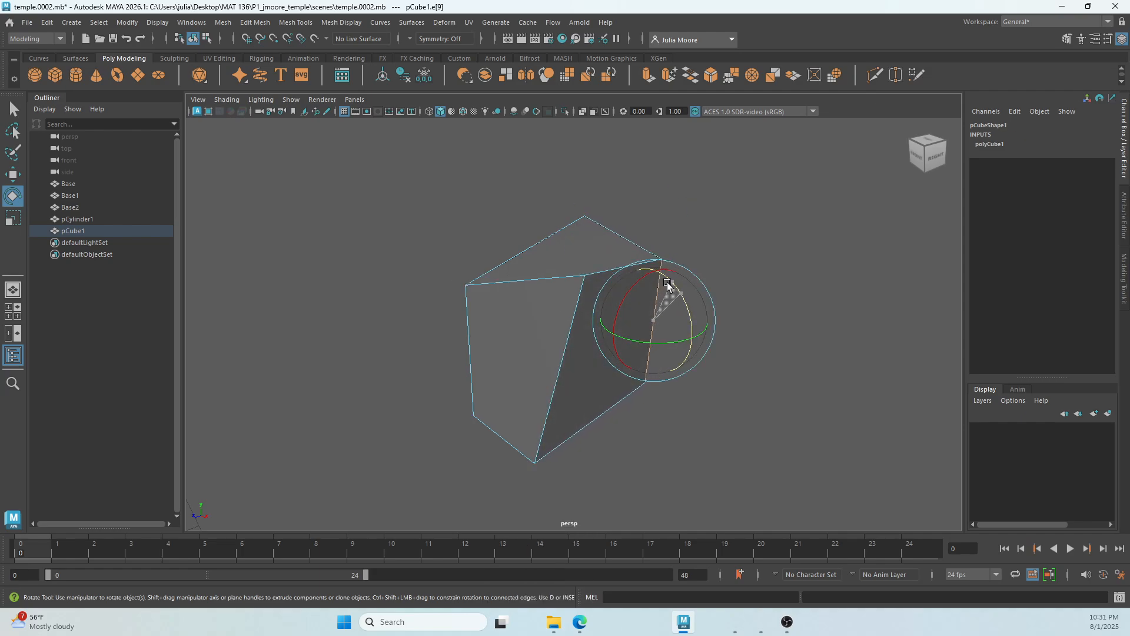
mouse_move(765, 351)
left_mouse_down("alt")
mouse_move(588, 361)
mouse_move(848, 346)
mouse_move(726, 356)
mouse_move(767, 360)
left_mouse_up("alt")
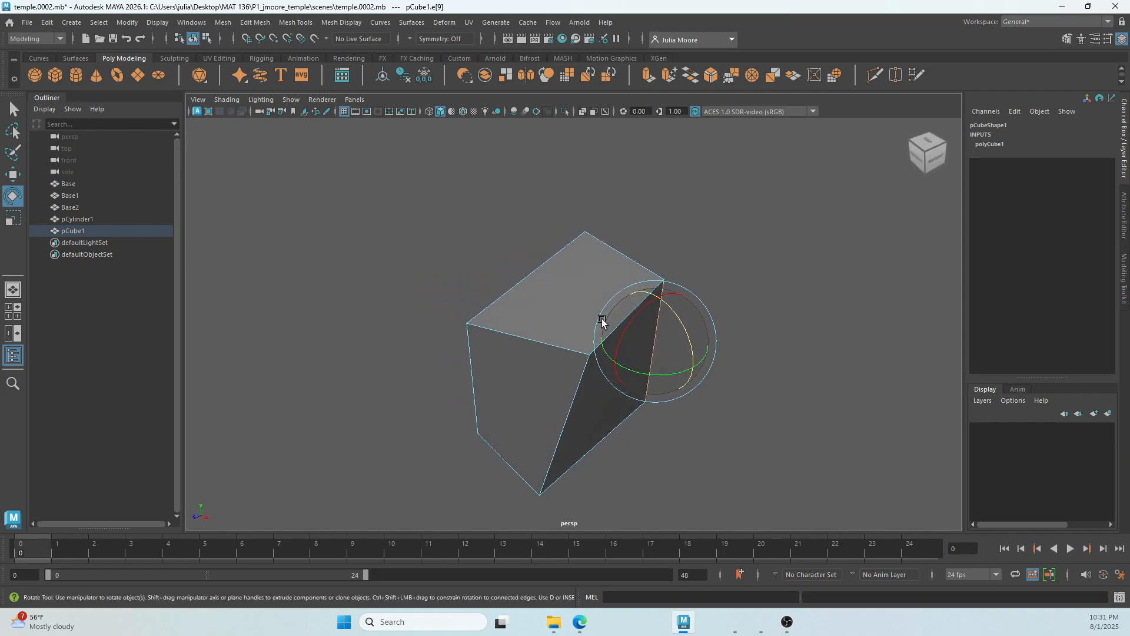
right_click(568, 321)
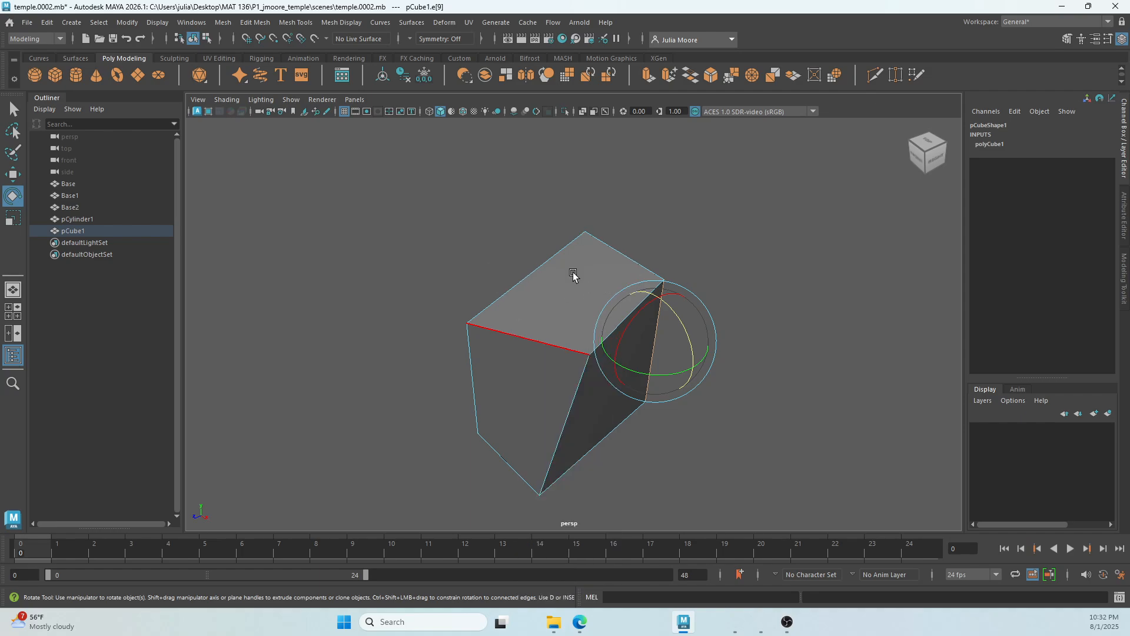
Step: Return the practice cube to object mode, move it along Z to about -15.686, and delete it
right_click_drag(585, 306, 639, 255)
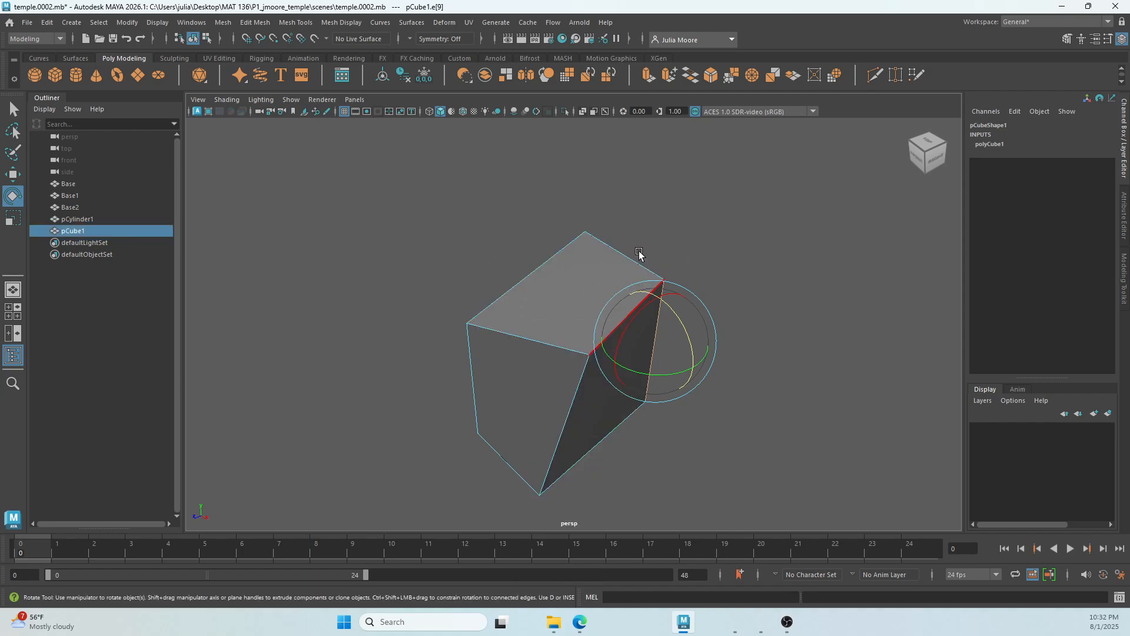
key("w")
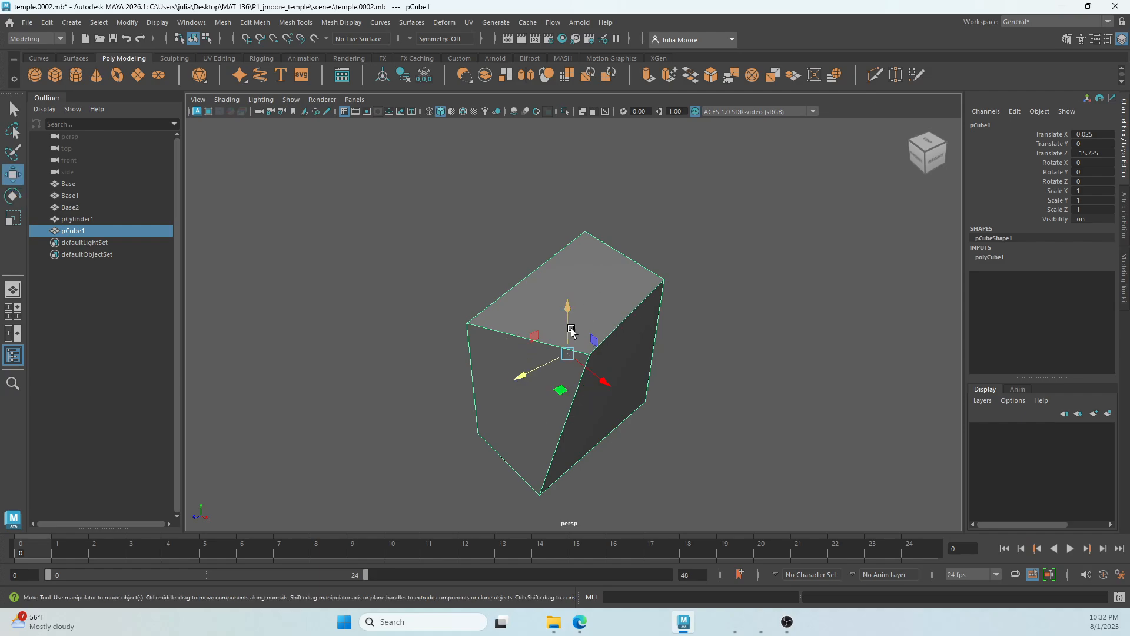
left_click_drag(526, 380, 527, 390)
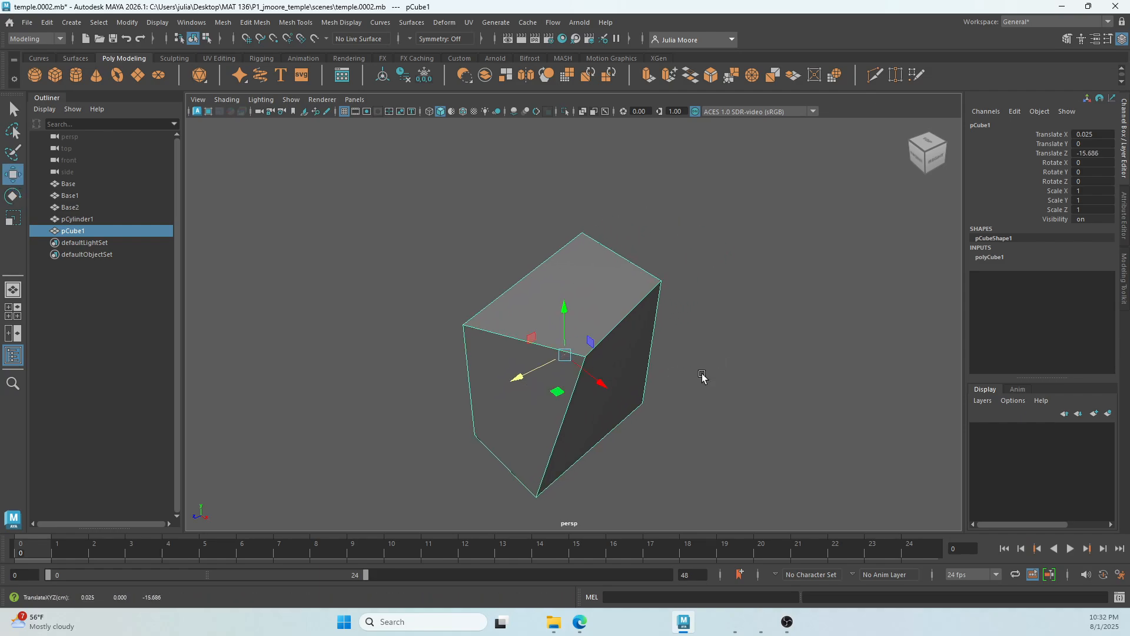
key("Delete")
Step: Switch the column cylinder to edge selection and select the first alternate vertical edges along its side
scroll(699, 376, "down", 6)
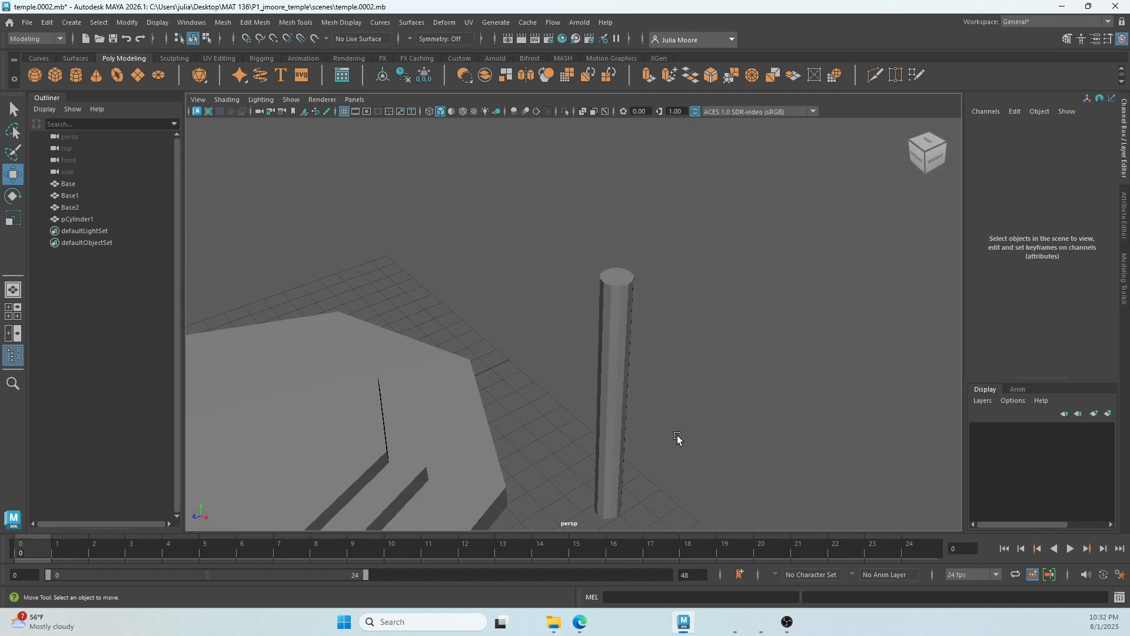
middle_click_drag(658, 472, 646, 402, "alt")
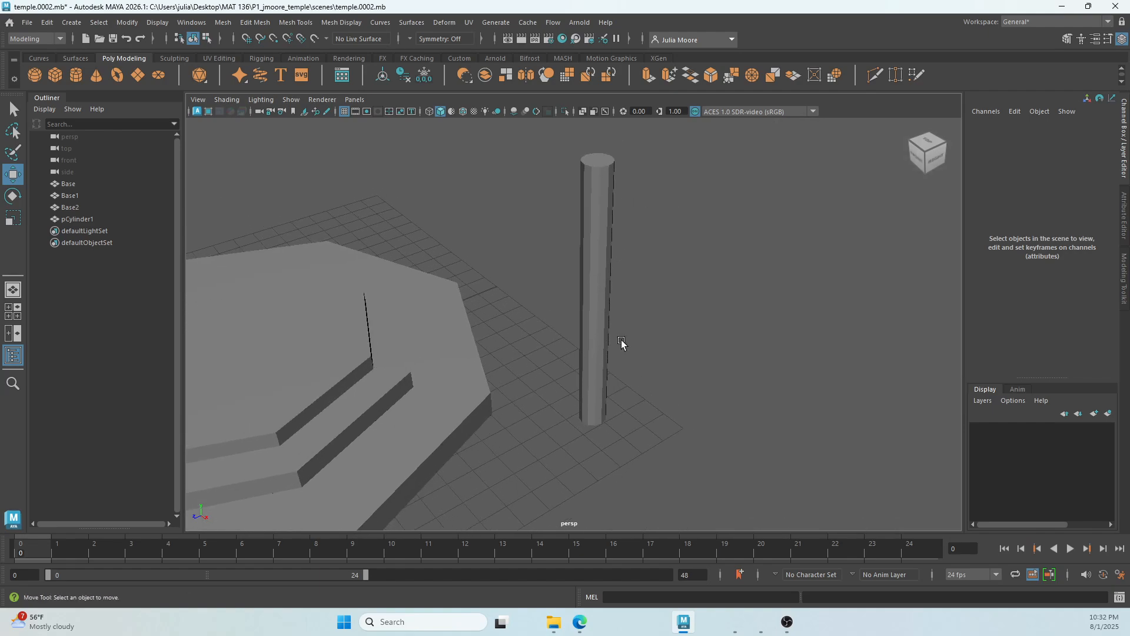
left_click(605, 252)
middle_click_drag(701, 267, 641, 287, "alt")
scroll(692, 360, "up", 2)
right_click(606, 254)
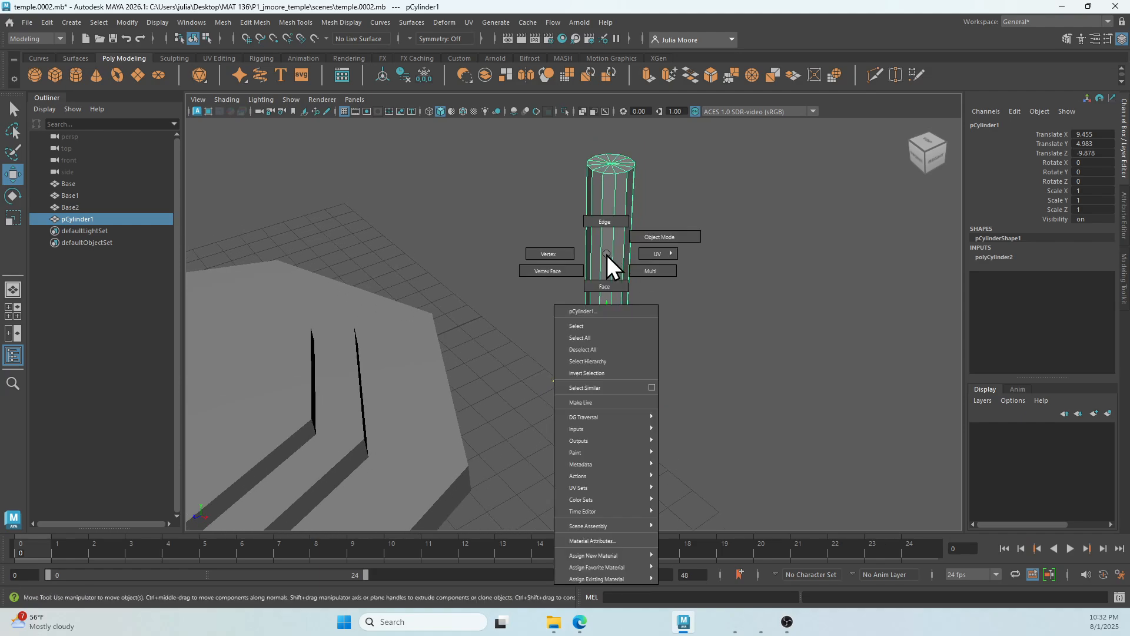
left_click(604, 221)
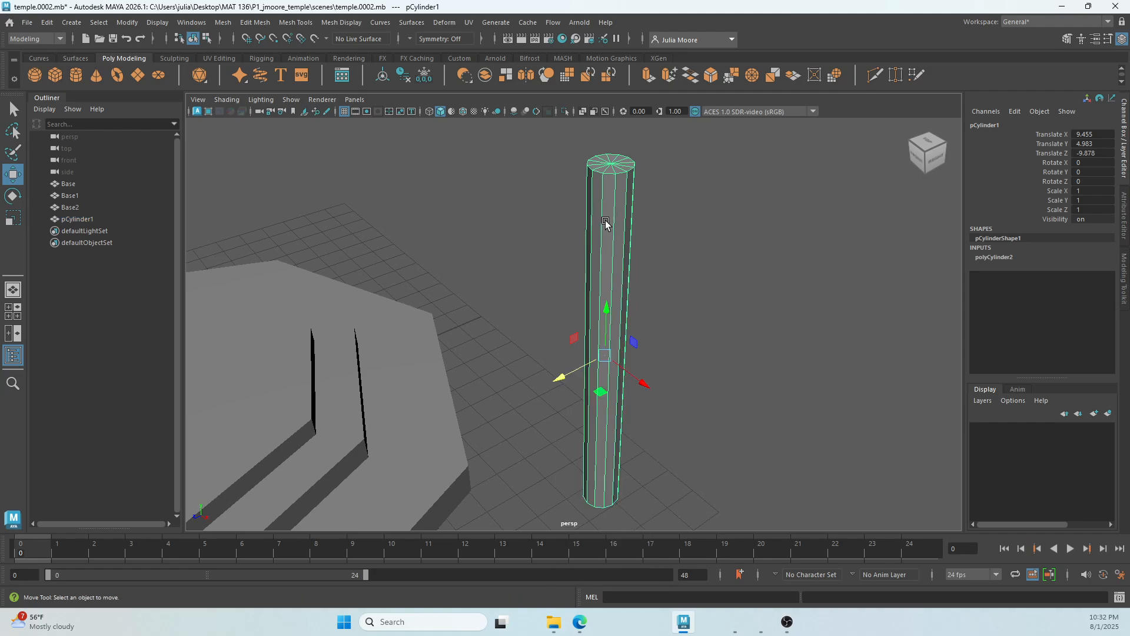
left_click(616, 265)
left_click(612, 286)
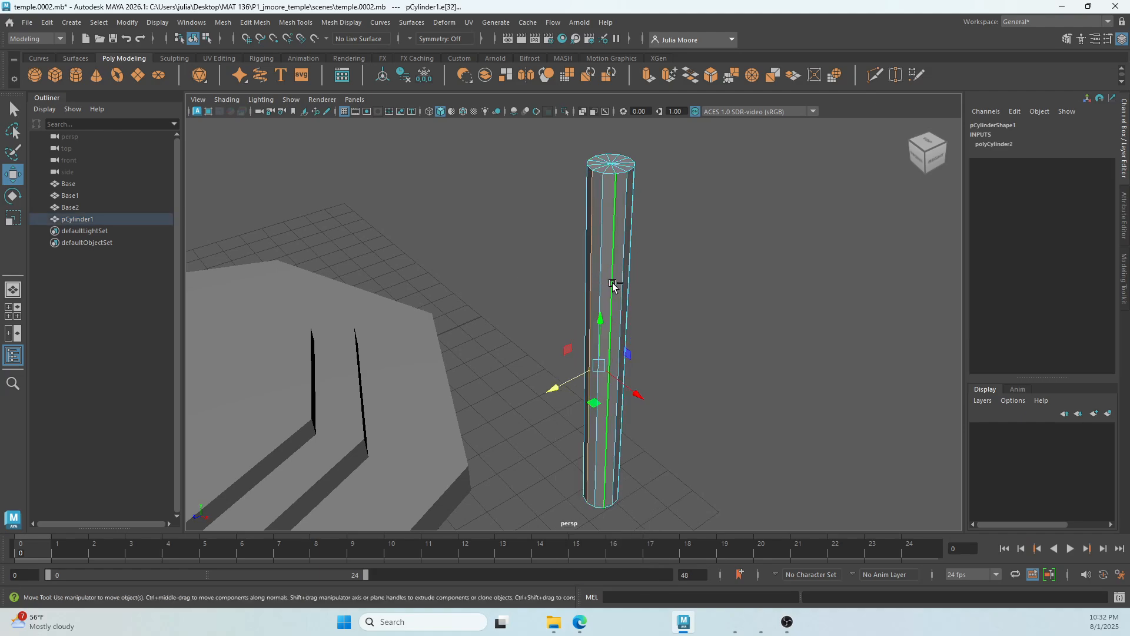
Step: Add the remaining alternate vertical edges around the column to the selection, skipping one edge between each
left_click_drag(612, 288, 713, 295, "alt")
middle_click_drag(714, 295, 497, 316, "alt")
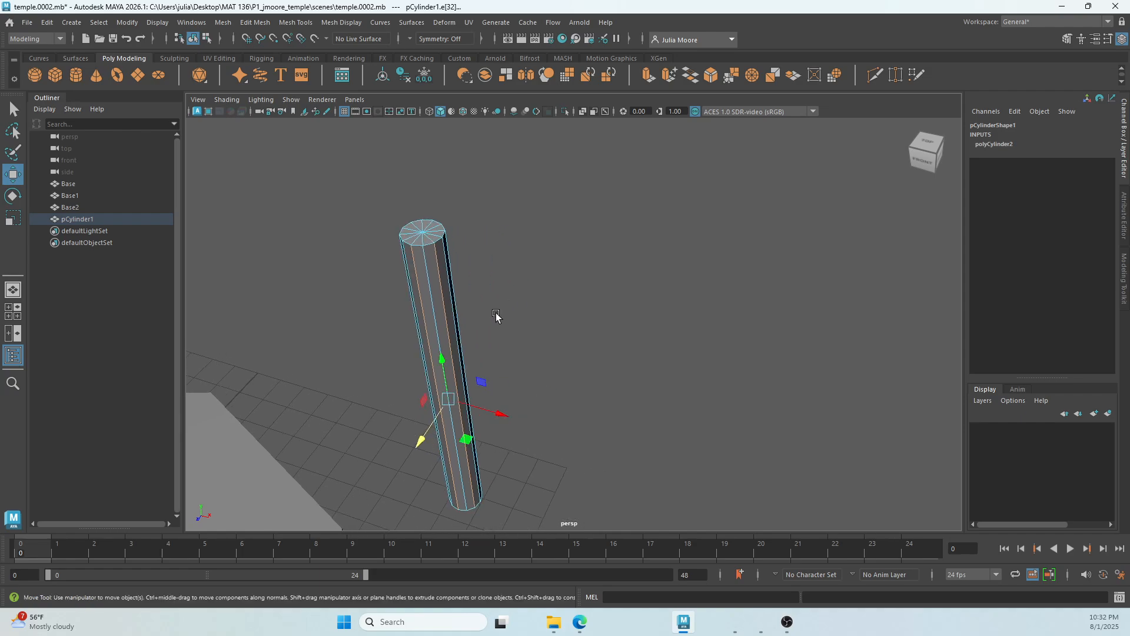
right_click_drag(497, 316, 589, 312, "alt")
left_click_drag(445, 330, 479, 328, "alt")
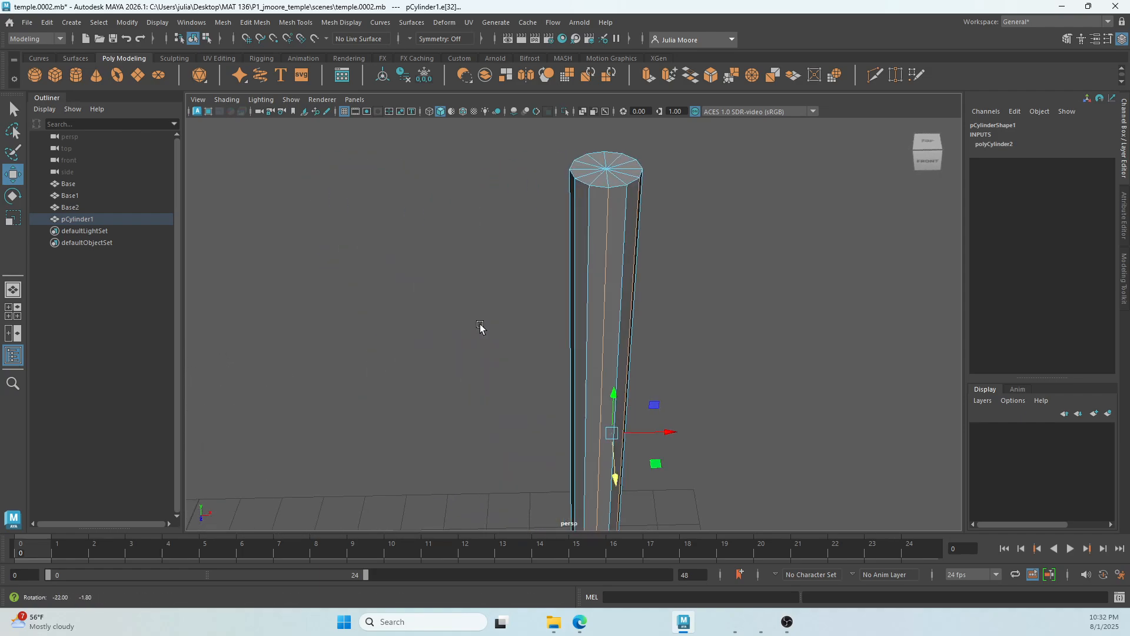
left_click(575, 309, "shift")
left_click_drag(640, 331, 680, 333, "alt")
middle_click_drag(750, 316, 627, 321)
key("ctrl+z")
middle_click_drag(718, 323, 522, 337, "alt")
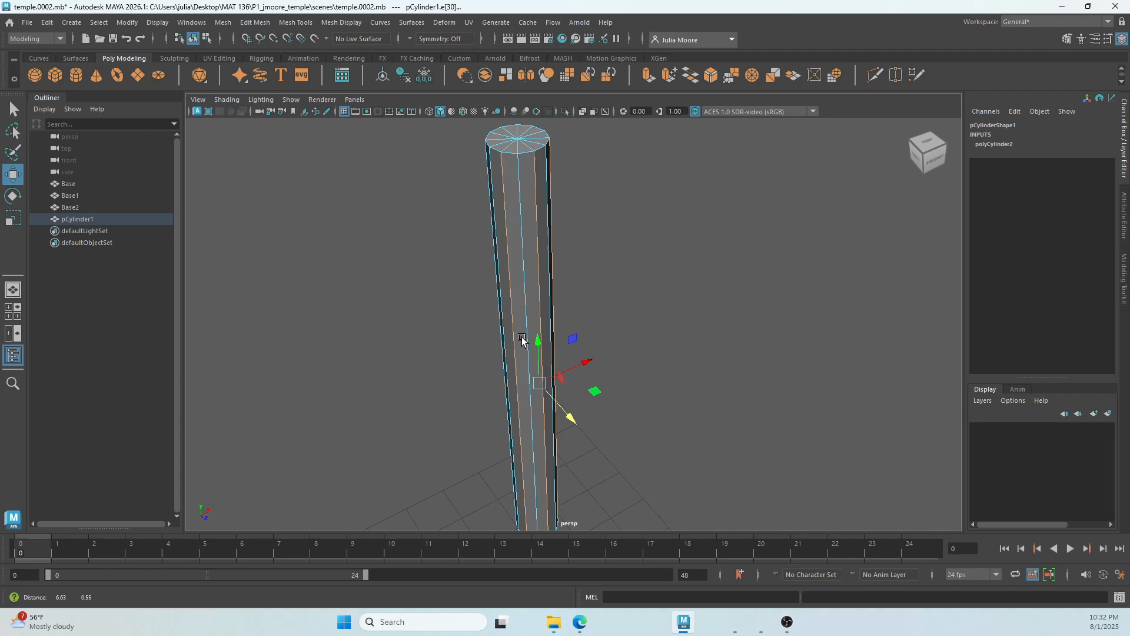
right_click_drag(522, 337, 566, 349, "alt")
left_click_drag(567, 350, 597, 348, "alt")
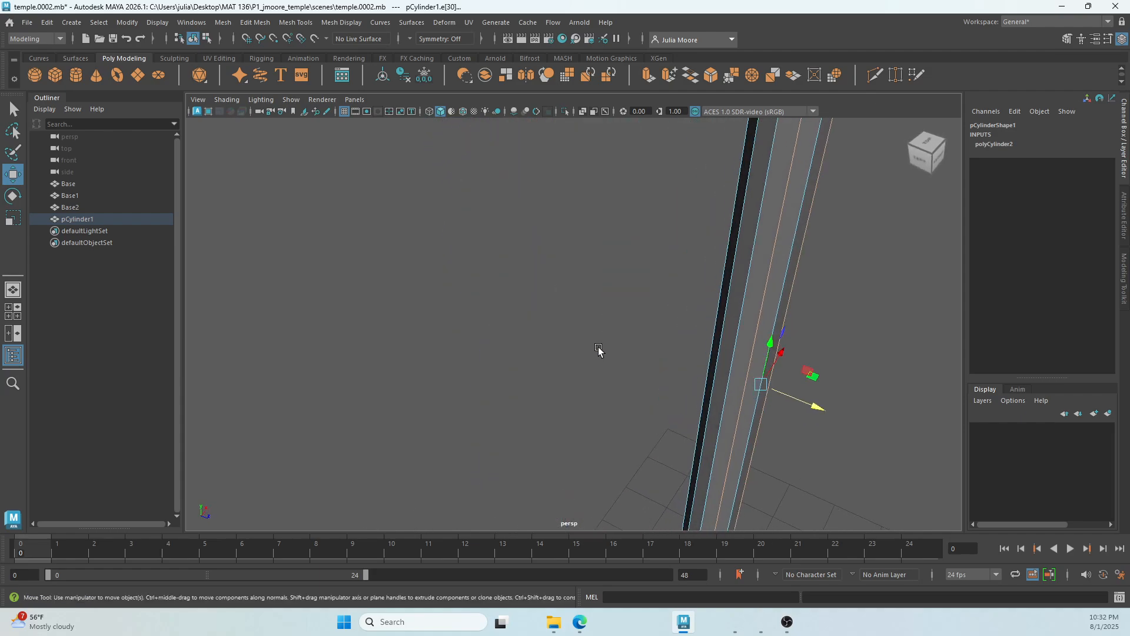
left_click(724, 318)
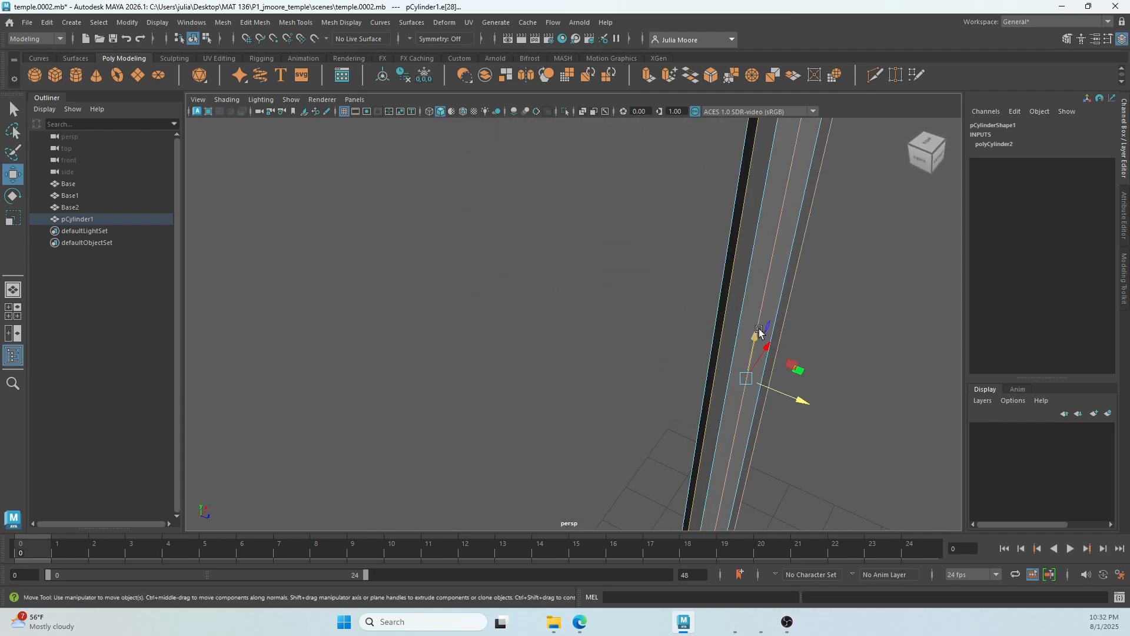
left_click_drag(734, 330, 803, 330, "alt")
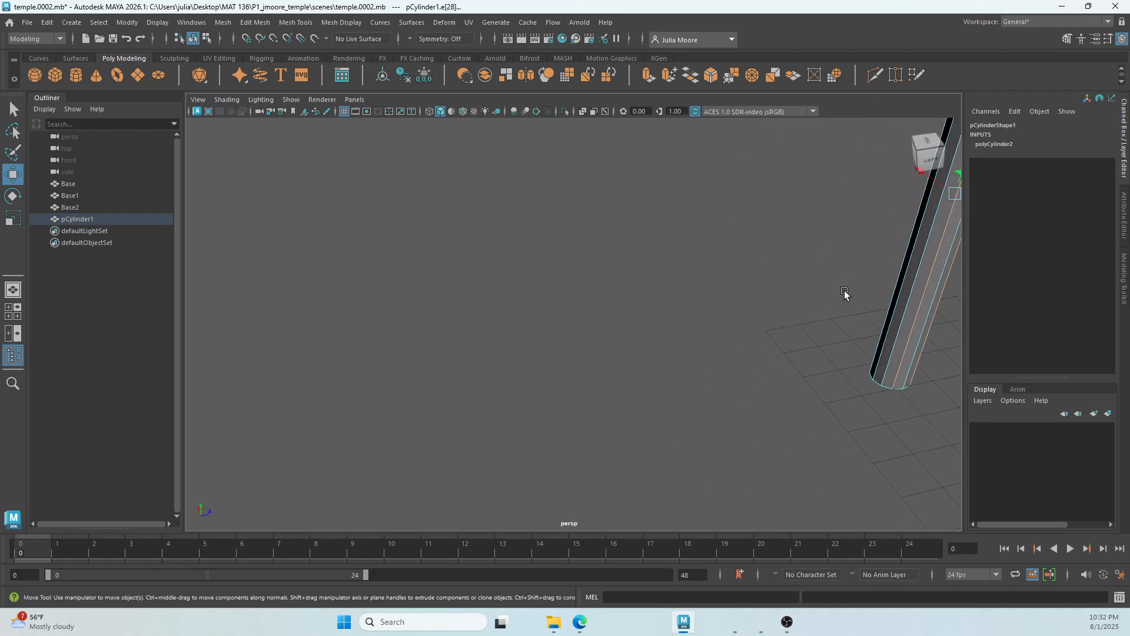
left_click_drag(845, 295, 565, 410, "alt")
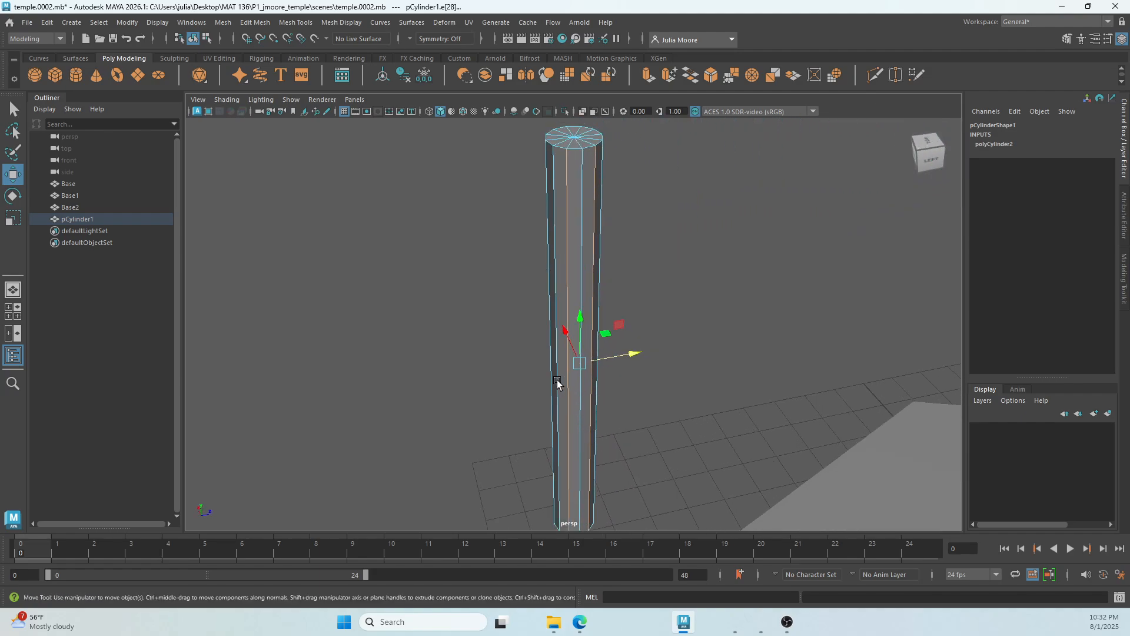
left_click(546, 364)
left_click_drag(546, 365, 697, 283, "alt")
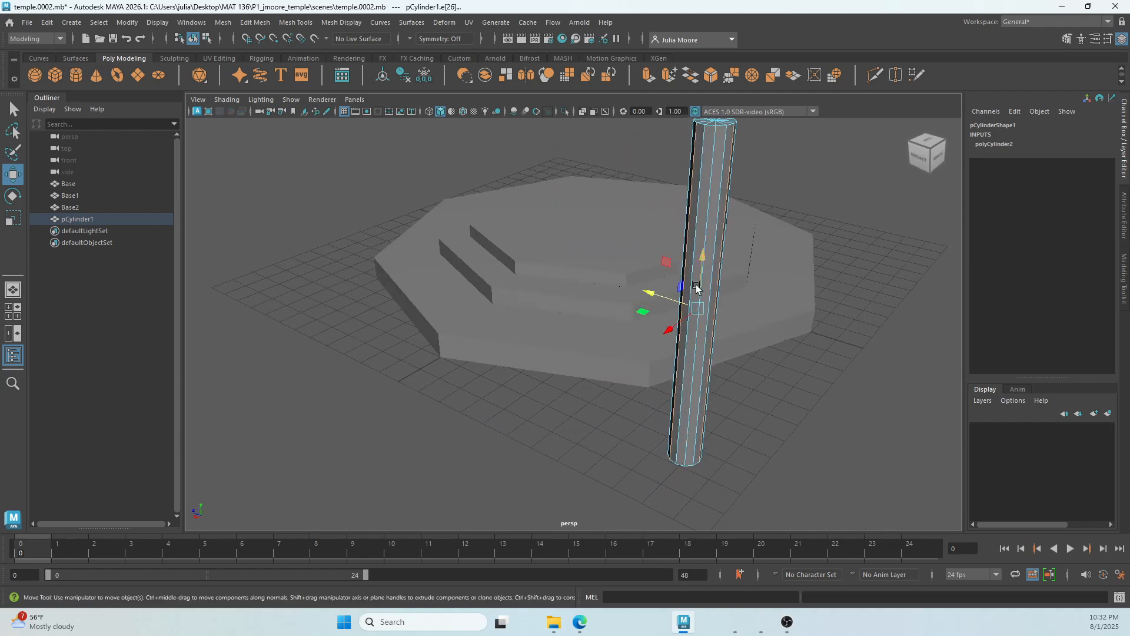
left_click(719, 245)
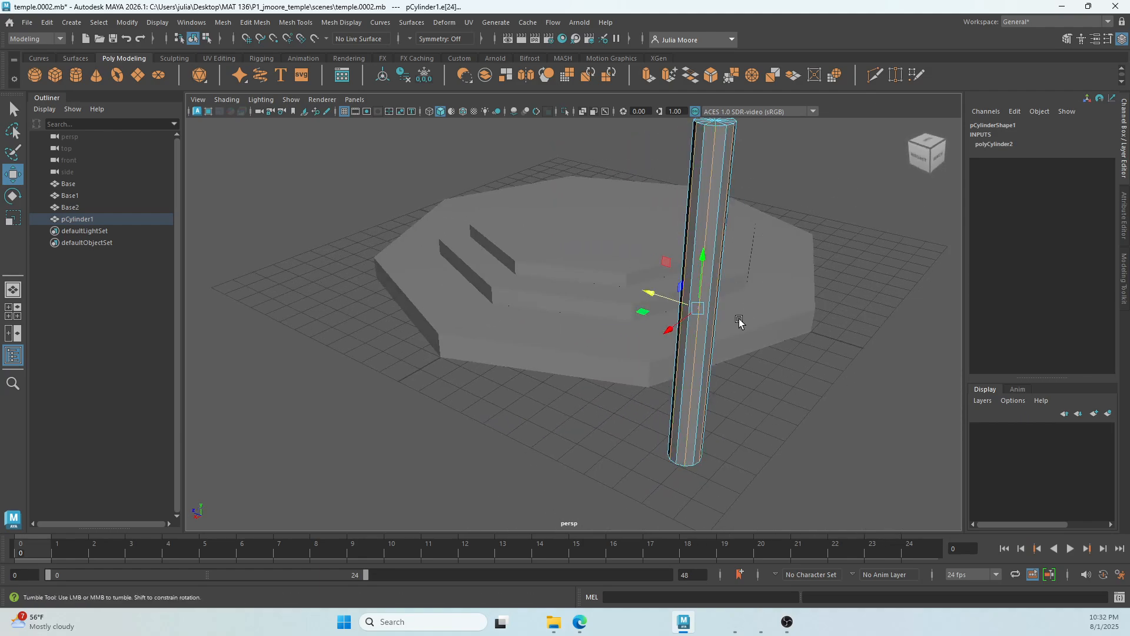
left_click_drag(739, 320, 593, 330, "alt")
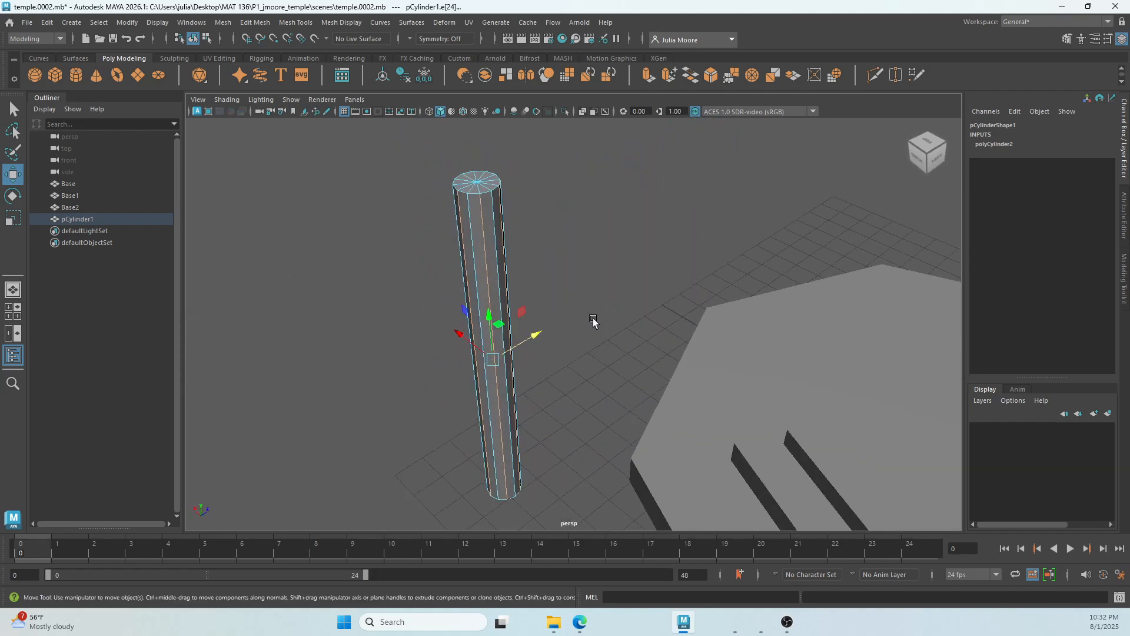
Step: Try scaling the selected column edges inward along single axes, to about 0.87 in X and 0.85 in Z
key("r")
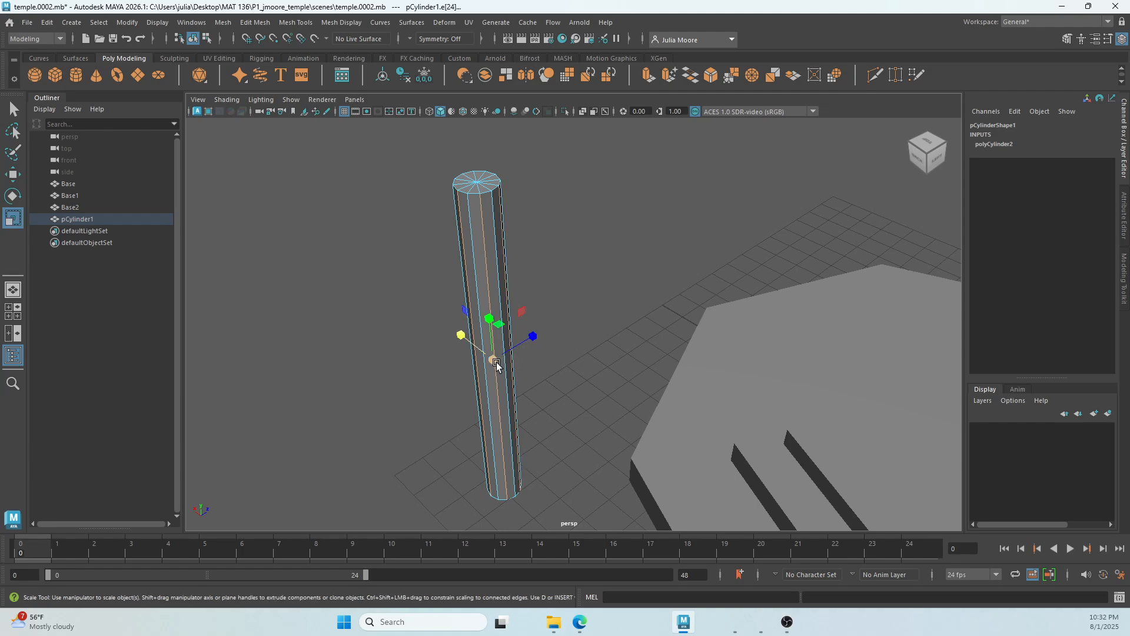
left_click_drag(584, 362, 620, 276, "alt")
middle_click_drag(656, 254, 647, 348, "alt")
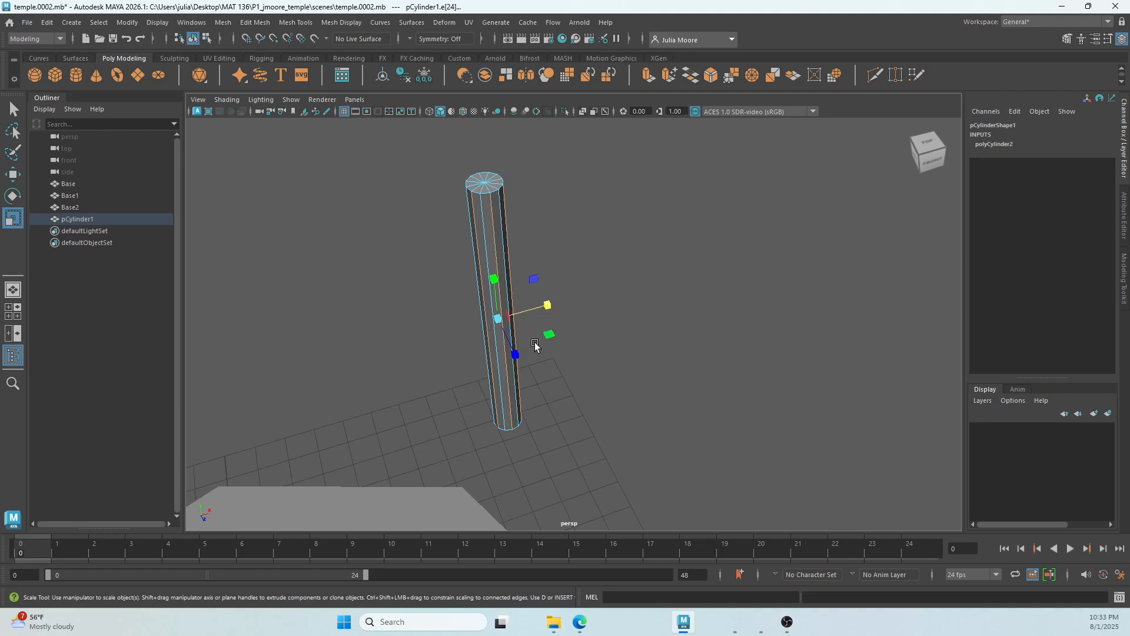
left_click_drag(550, 307, 539, 310)
left_click_drag(515, 356, 517, 353)
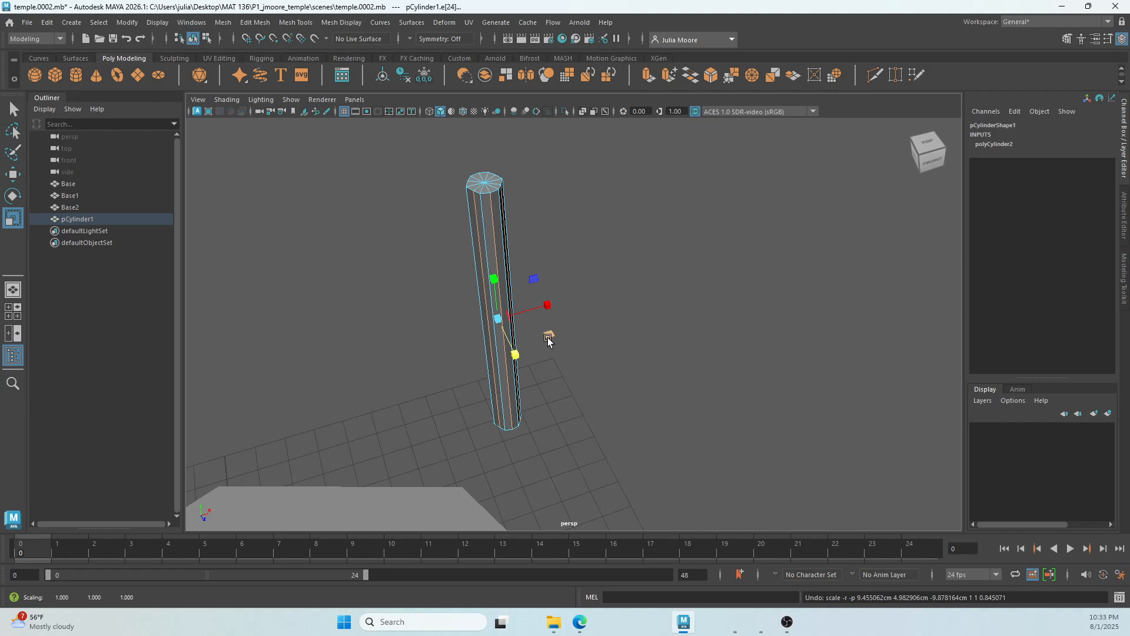
key("ctrl+z")
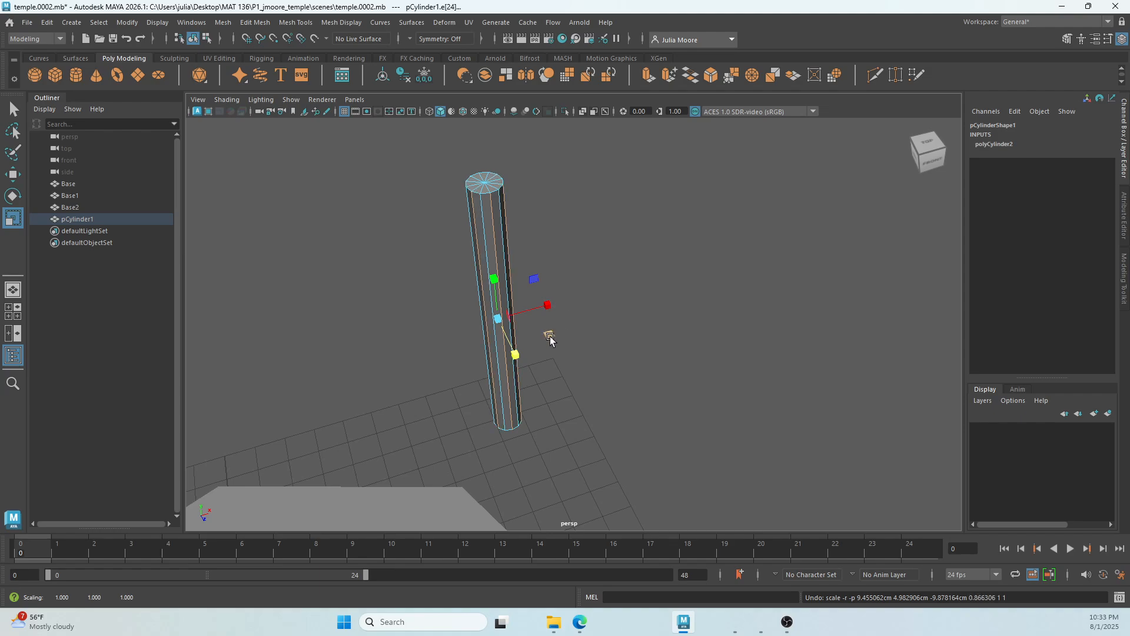
Step: Scale the selected edges inward in X and Z together to form flutes along the column, and return to object mode
left_click_drag(576, 294, 542, 284, "alt")
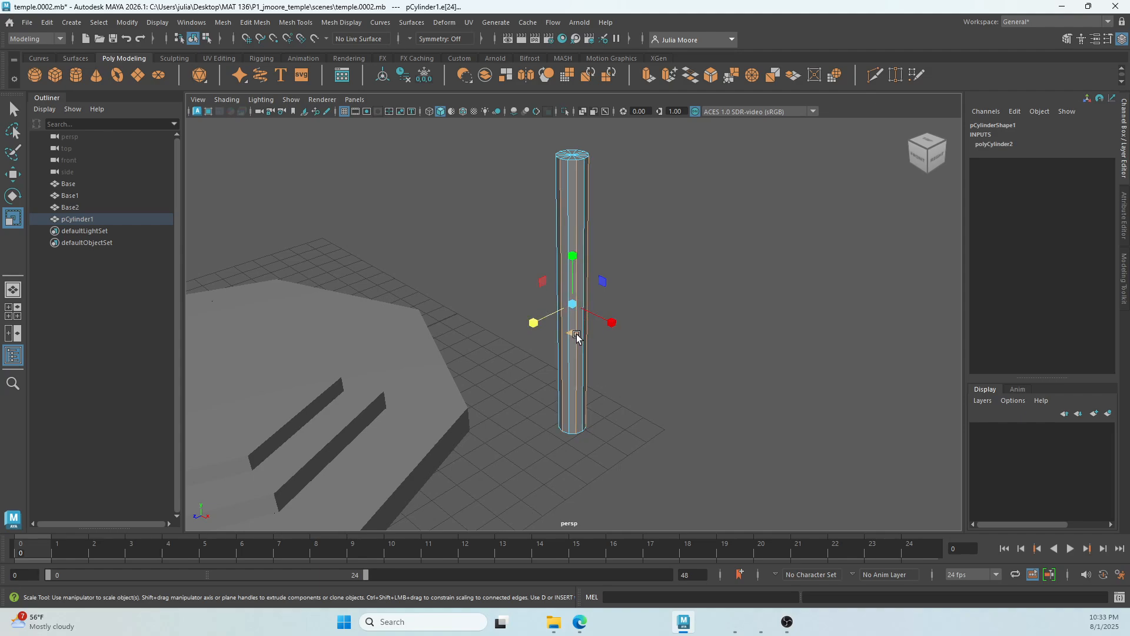
left_click(574, 335)
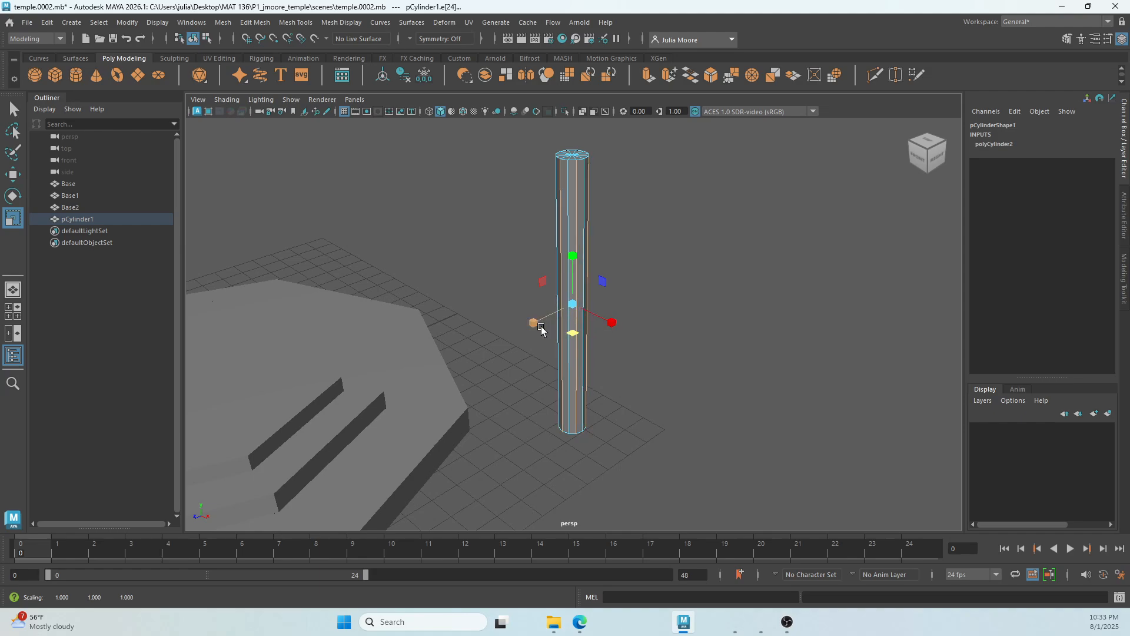
left_click(574, 335)
left_click_drag(576, 338, 570, 335)
mouse_move(647, 273)
left_mouse_down("alt")
mouse_move(655, 327)
mouse_move(692, 314)
mouse_move(686, 295)
mouse_move(477, 287)
mouse_move(694, 313)
mouse_move(711, 333)
mouse_move(674, 316)
mouse_move(655, 273)
left_mouse_up("alt")
right_click_drag(656, 273, 657, 288, "alt")
mouse_move(657, 288)
middle_mouse_down("alt")
mouse_move(668, 299)
mouse_move(669, 289)
middle_mouse_up("alt")
right_click(586, 263)
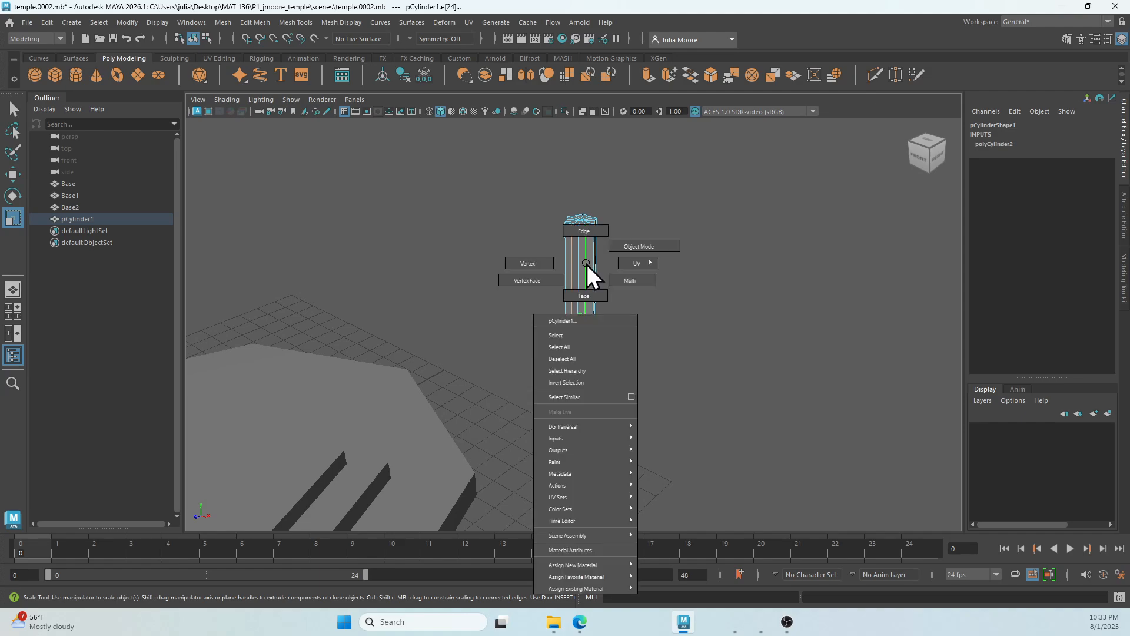
left_click(644, 243)
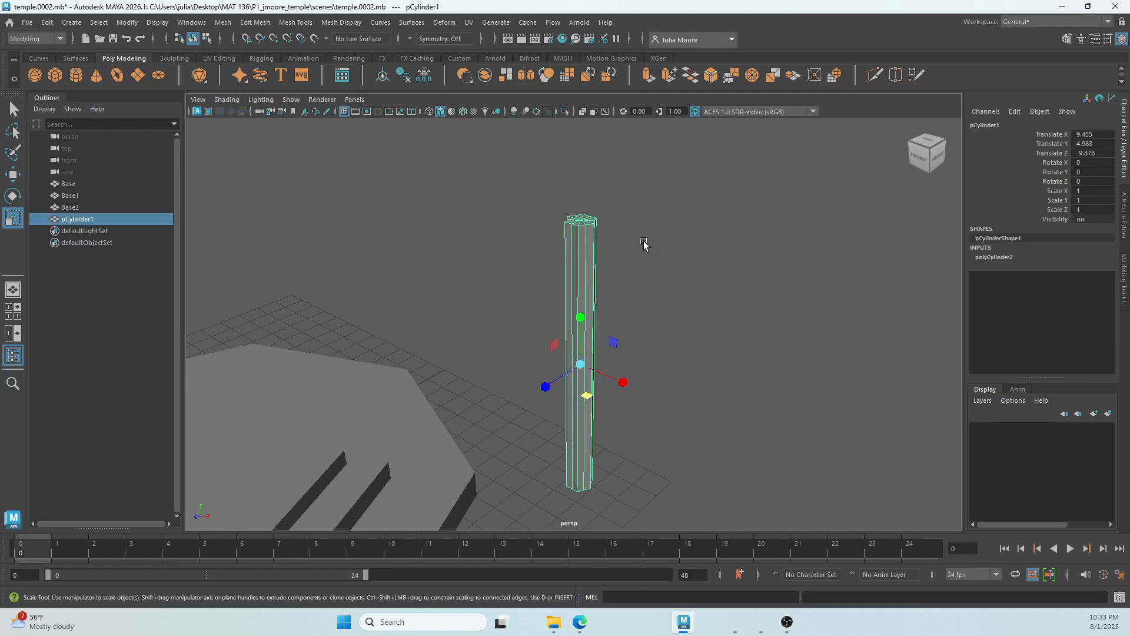
Step: Taper the column by scaling all its top vertices uniformly inward, and return to object mode with nothing selected
left_click_drag(636, 278, 688, 262, "alt")
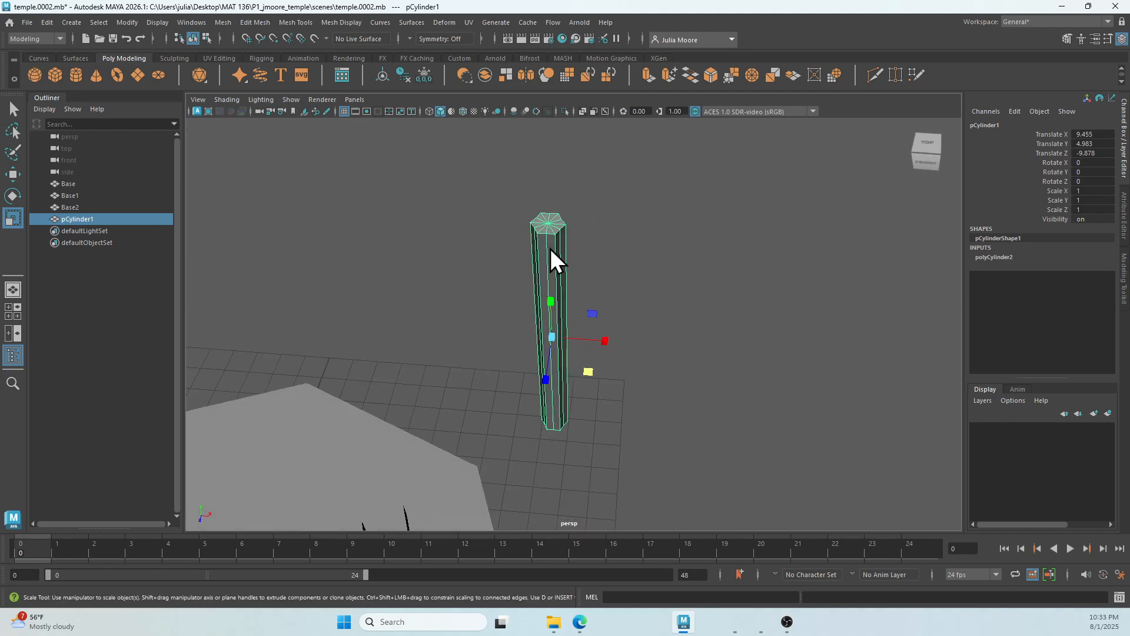
right_click_drag(550, 249, 510, 249)
scroll(538, 218, "up", 3)
middle_click_drag(588, 185, 610, 280, "alt")
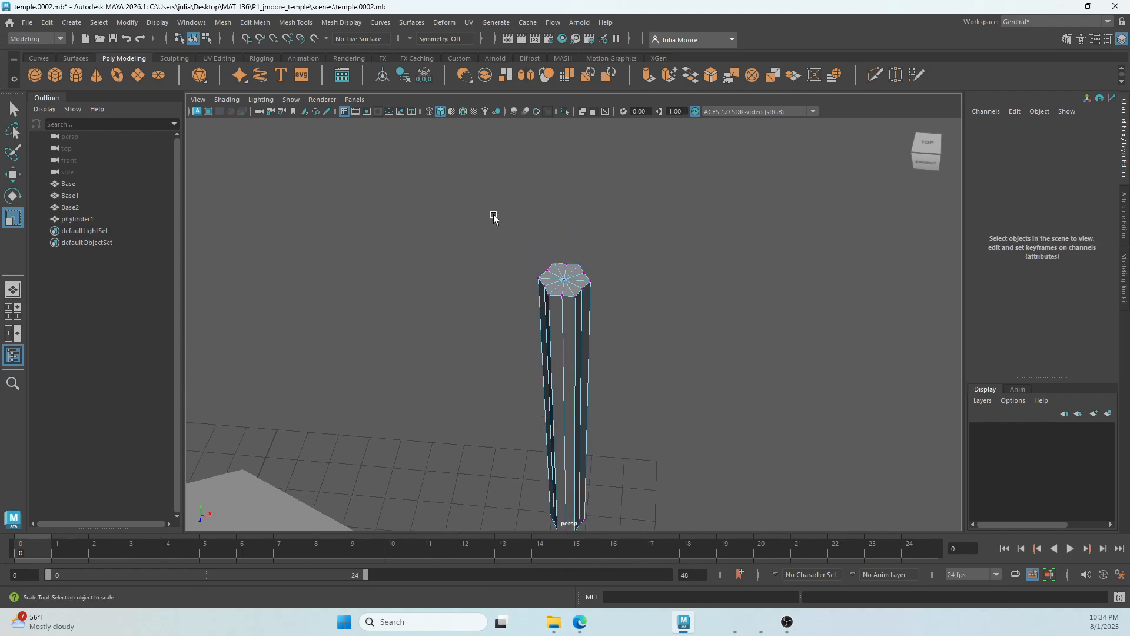
left_click_drag(493, 218, 641, 311)
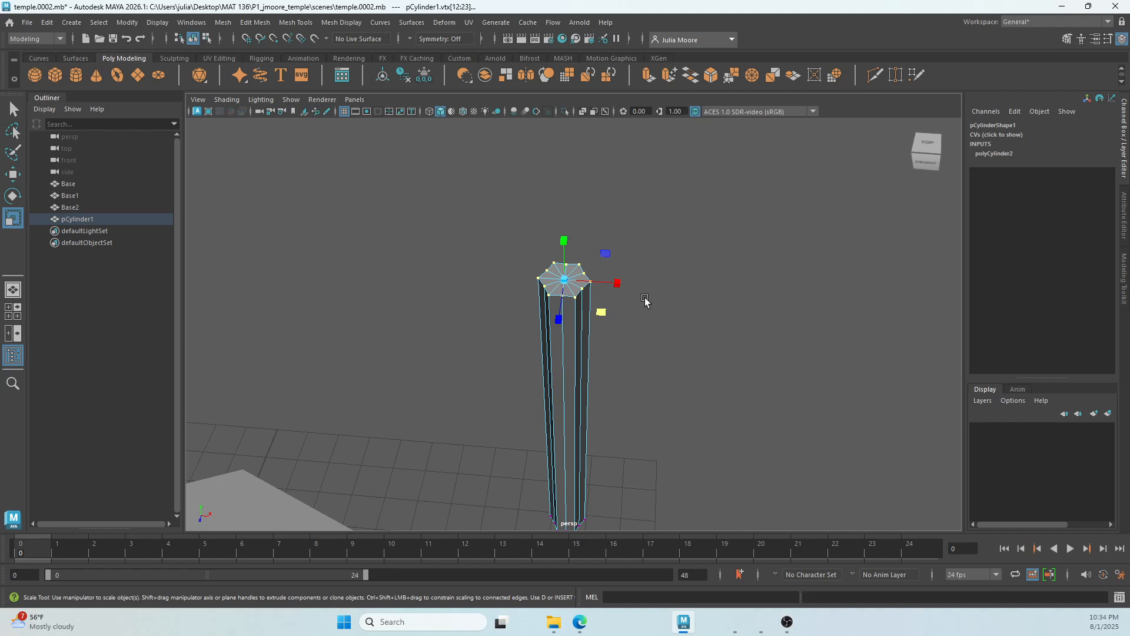
left_click_drag(564, 281, 561, 305)
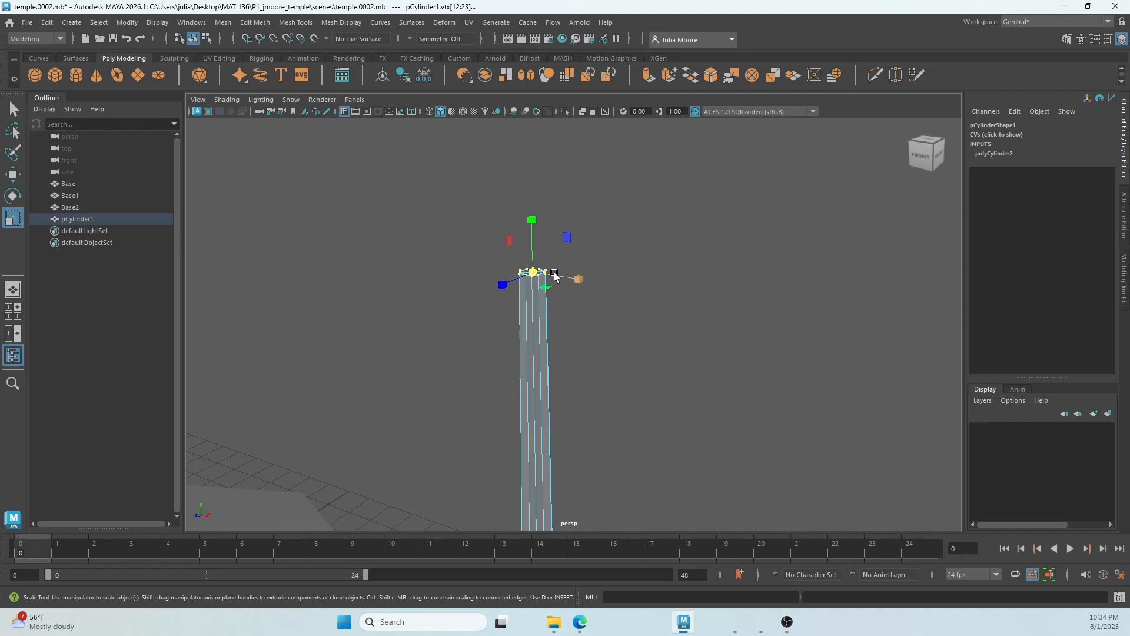
left_click_drag(539, 276, 572, 315)
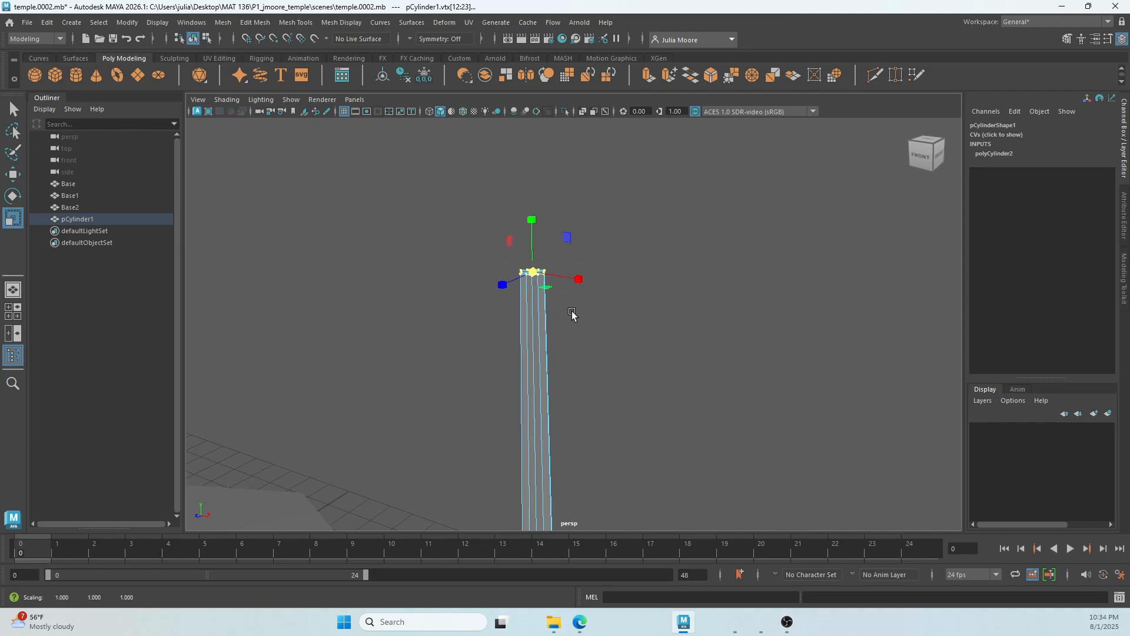
right_click_drag(542, 324, 577, 277)
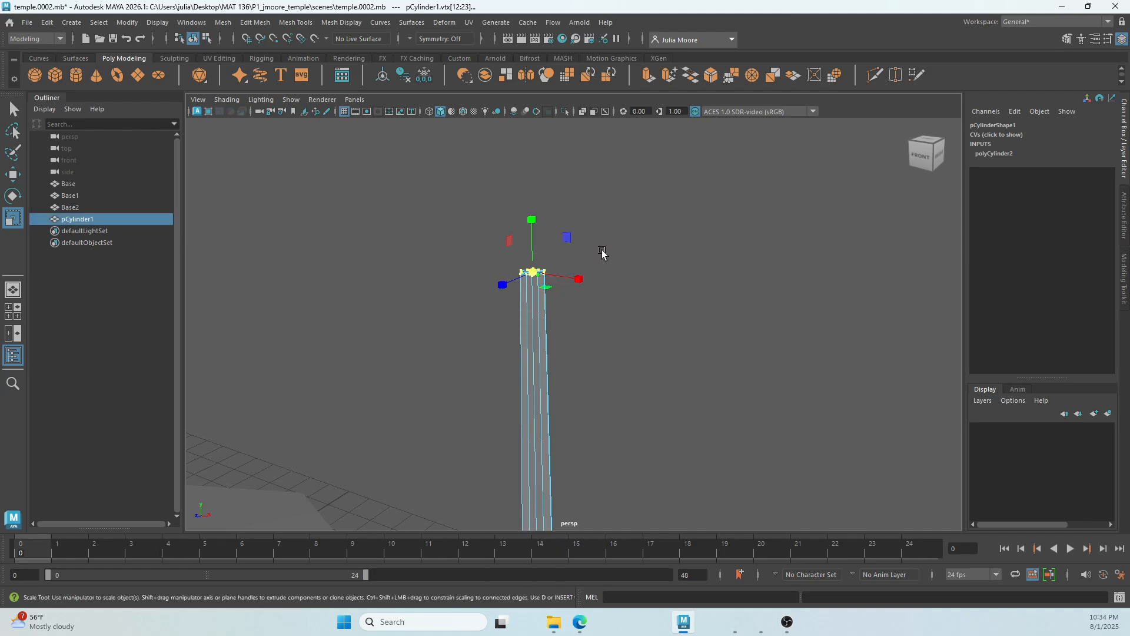
left_click(647, 340)
left_click_drag(647, 340, 605, 285, "alt")
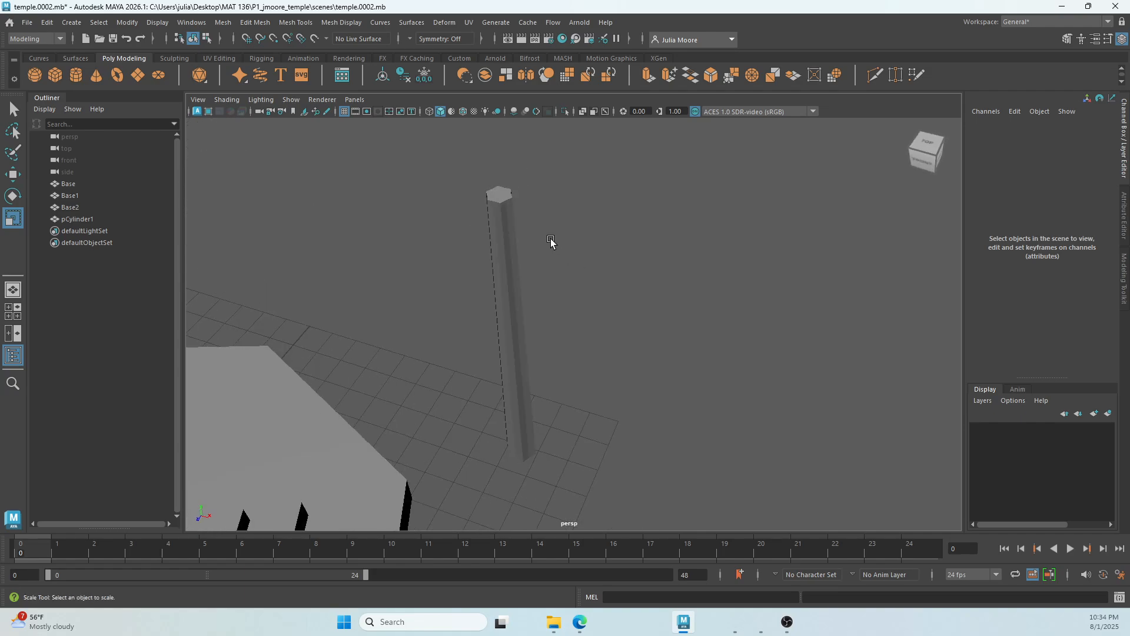
Step: Select the column, the three base tiers and all objects together to see which Outliner entry belongs to each
left_click(509, 252)
middle_click_drag(559, 206, 577, 227, "alt")
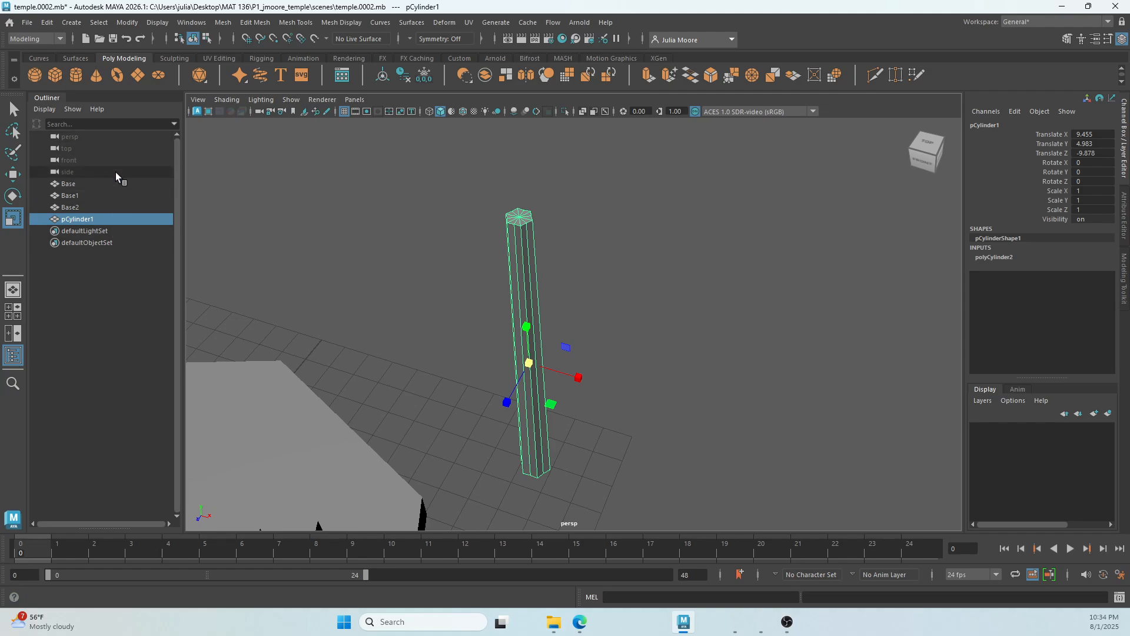
left_click(97, 184)
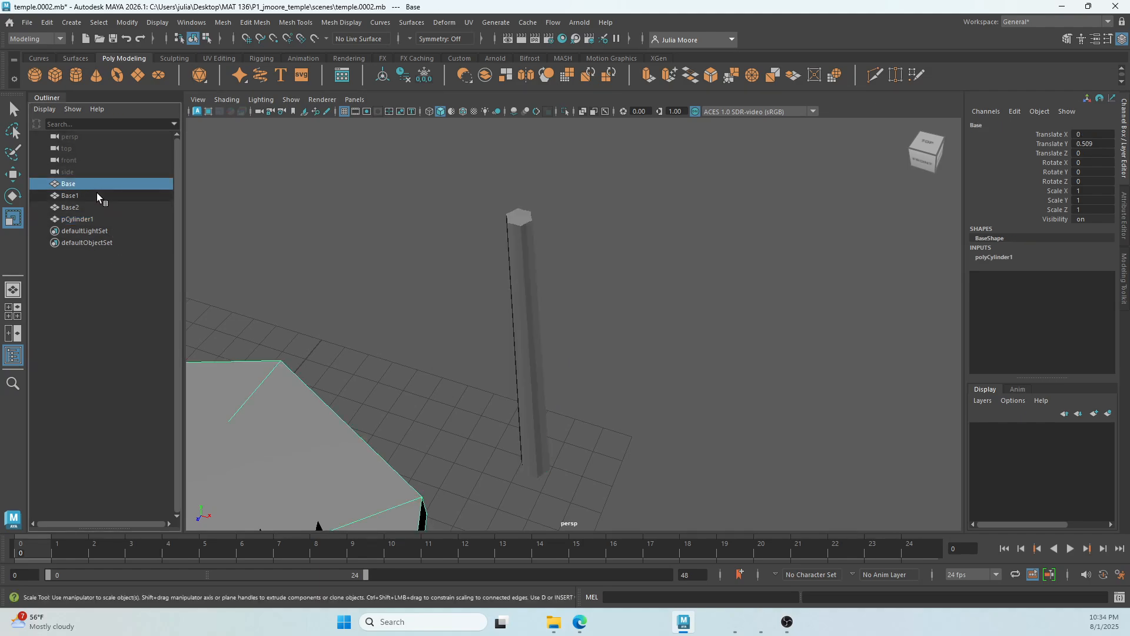
middle_click_drag(293, 273, 430, 197, "alt")
left_click(101, 196)
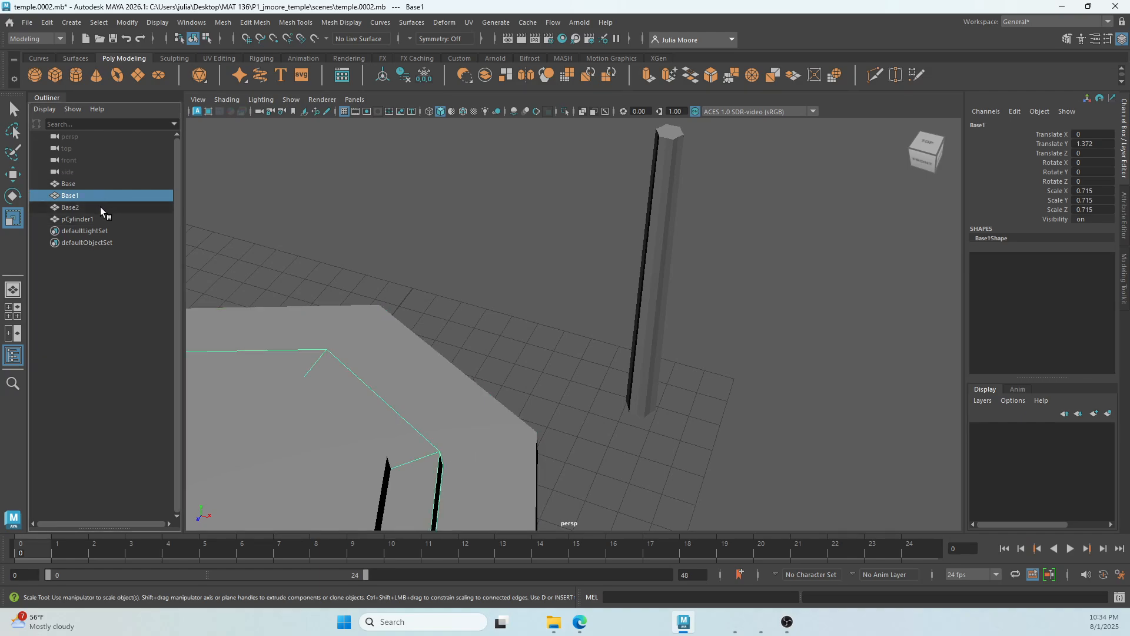
left_click(99, 208)
left_click(107, 219)
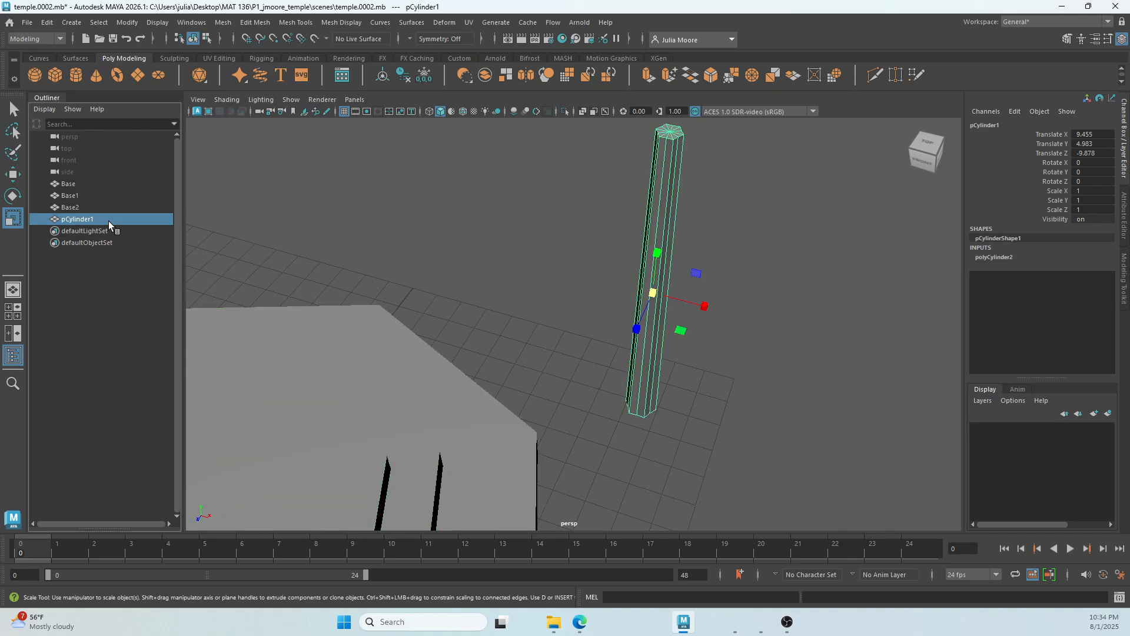
scroll(593, 235, "down", 3)
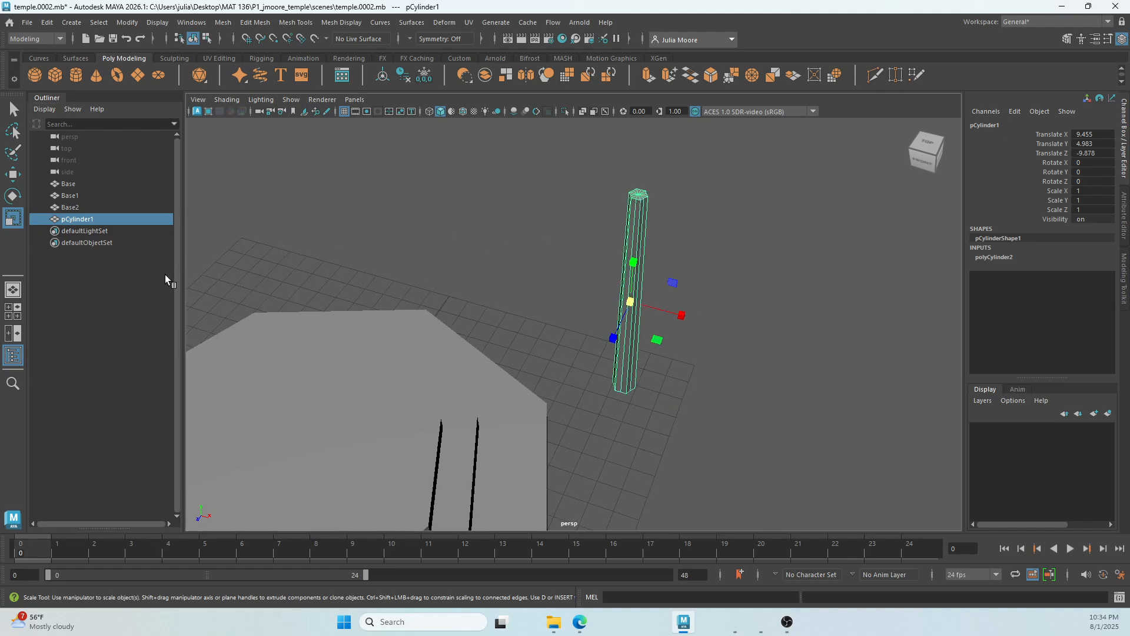
scroll(466, 307, "up", 3)
scroll(466, 307, "down", 4)
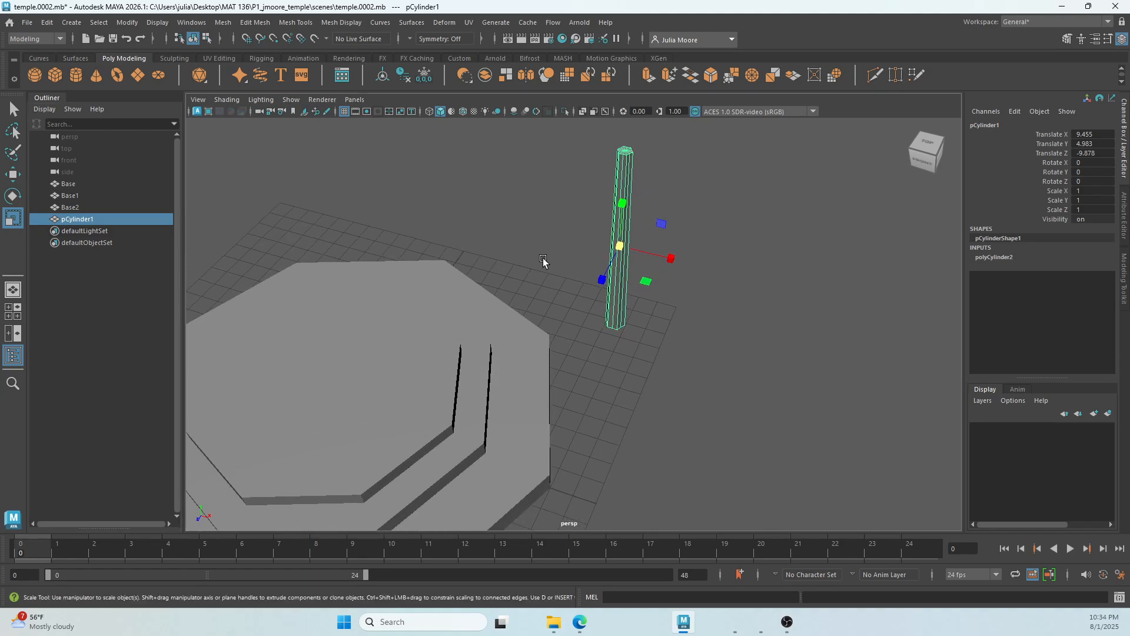
scroll(542, 264, "down", 1)
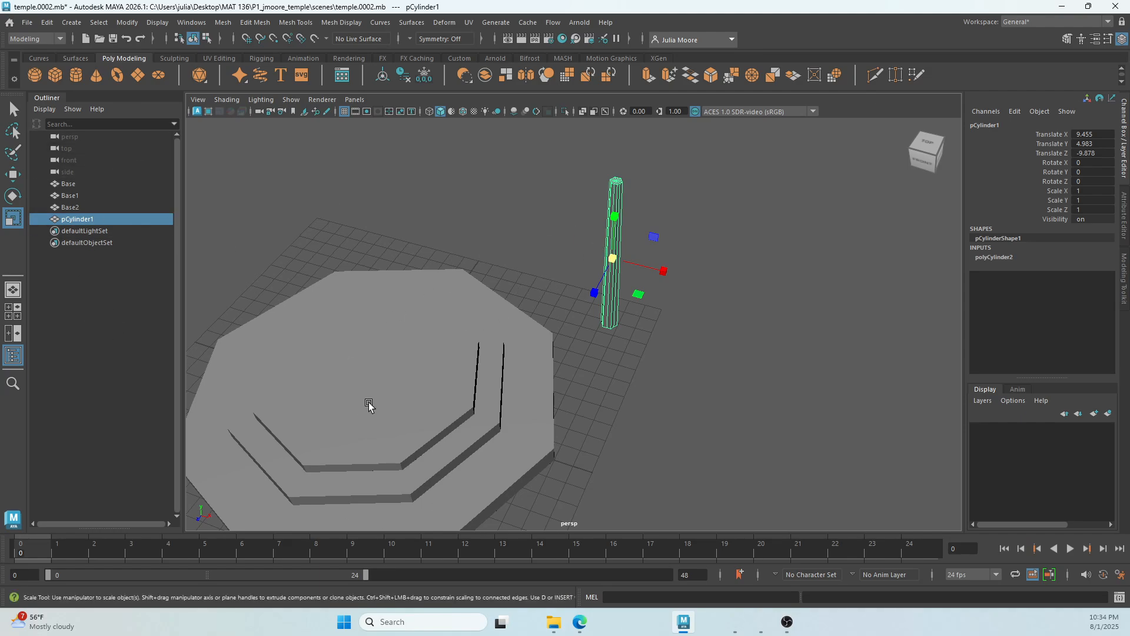
left_click_drag(350, 171, 751, 456)
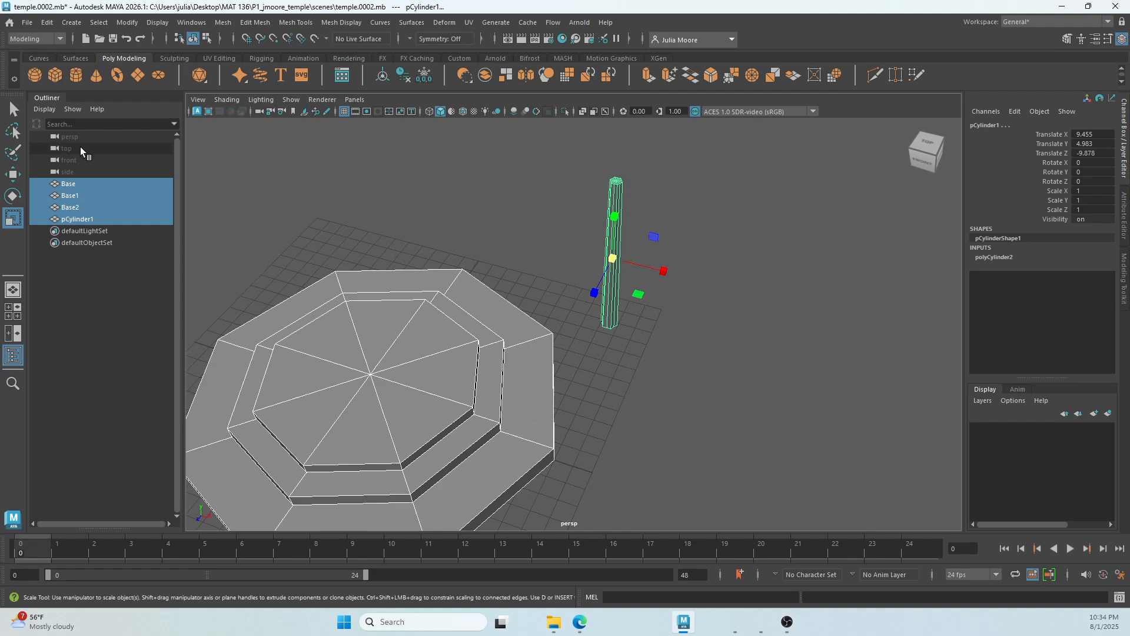
left_click(521, 223)
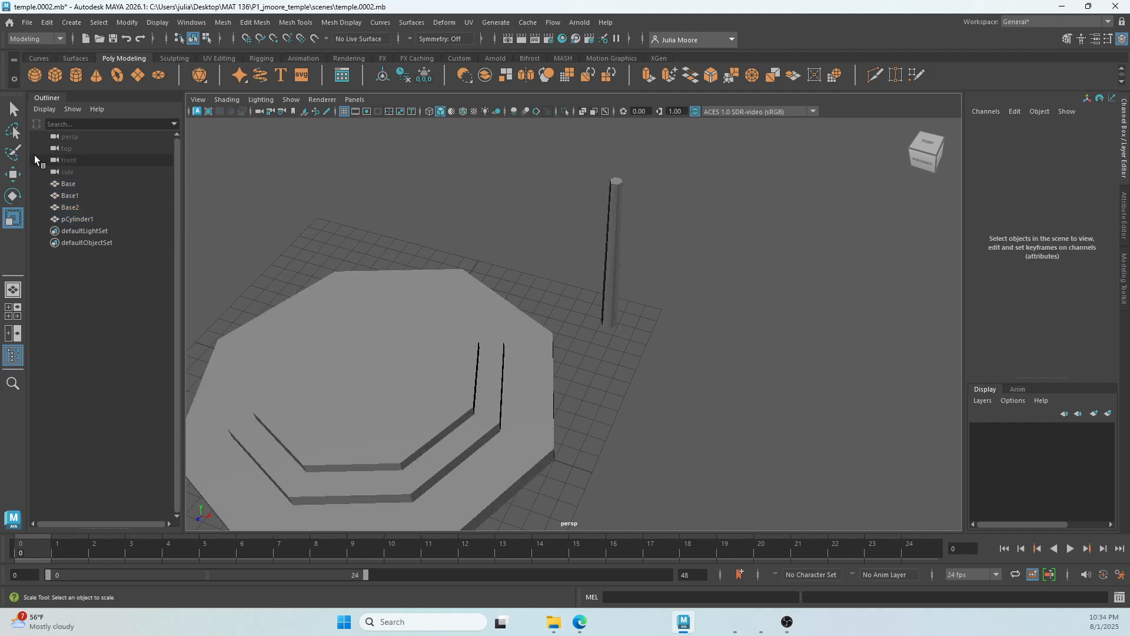
Step: Go through the Outliner entries for the default cameras, defaultLightSet and defaultObjectSet to see what they represent
left_click(90, 140)
left_click(87, 152)
left_click(87, 164)
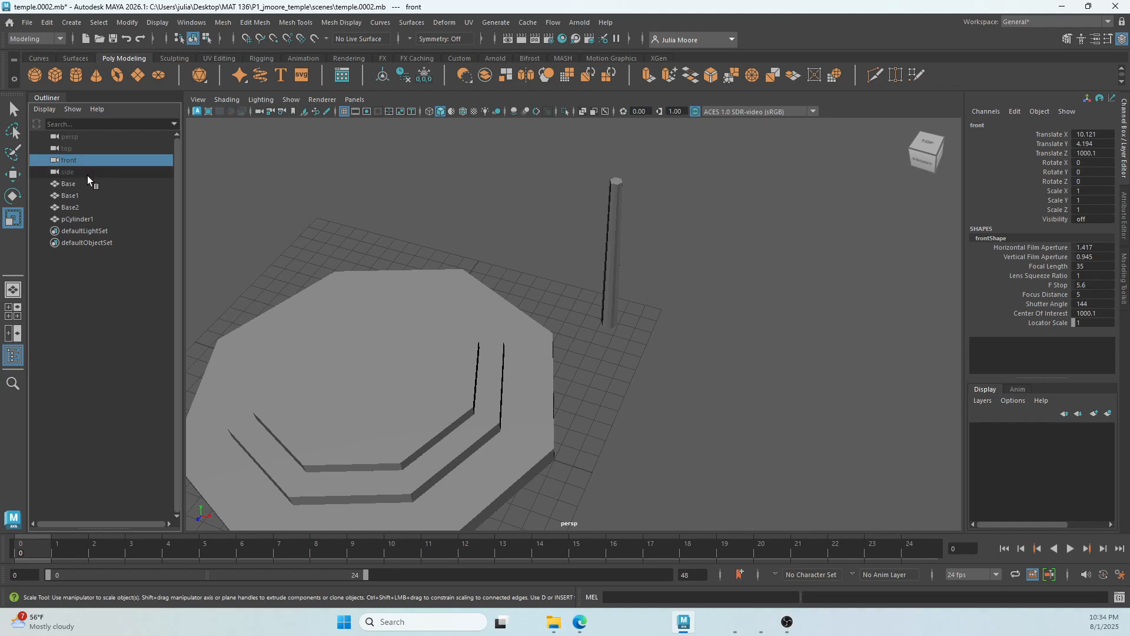
left_click(87, 175)
left_click(101, 233)
left_click(104, 245)
left_click(105, 235)
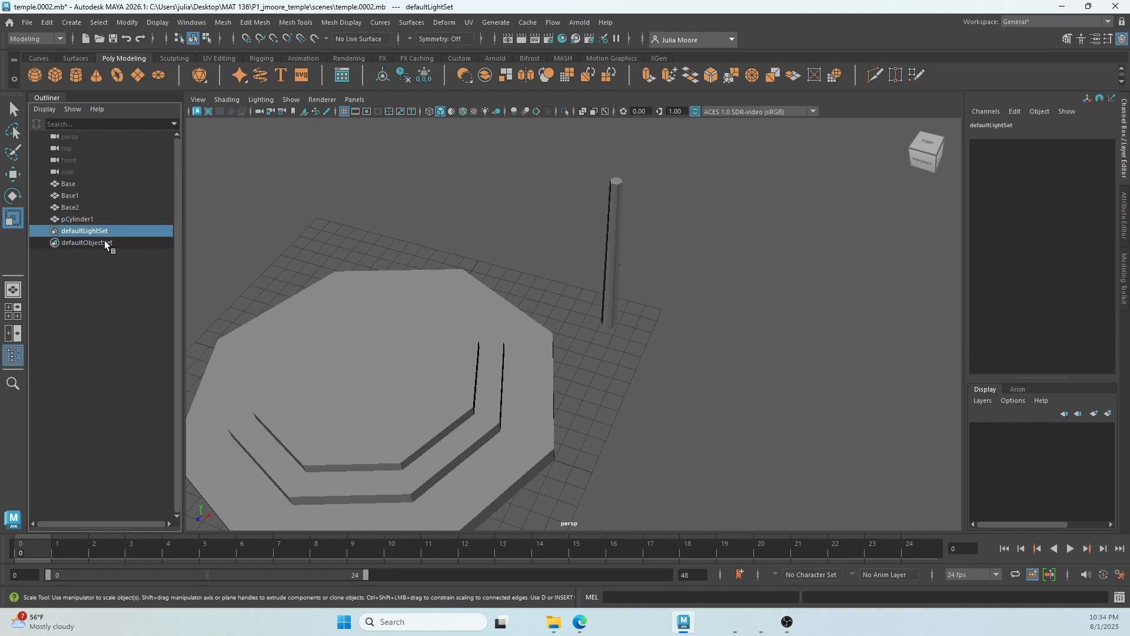
left_click(103, 242)
left_click(104, 235)
left_click(103, 242)
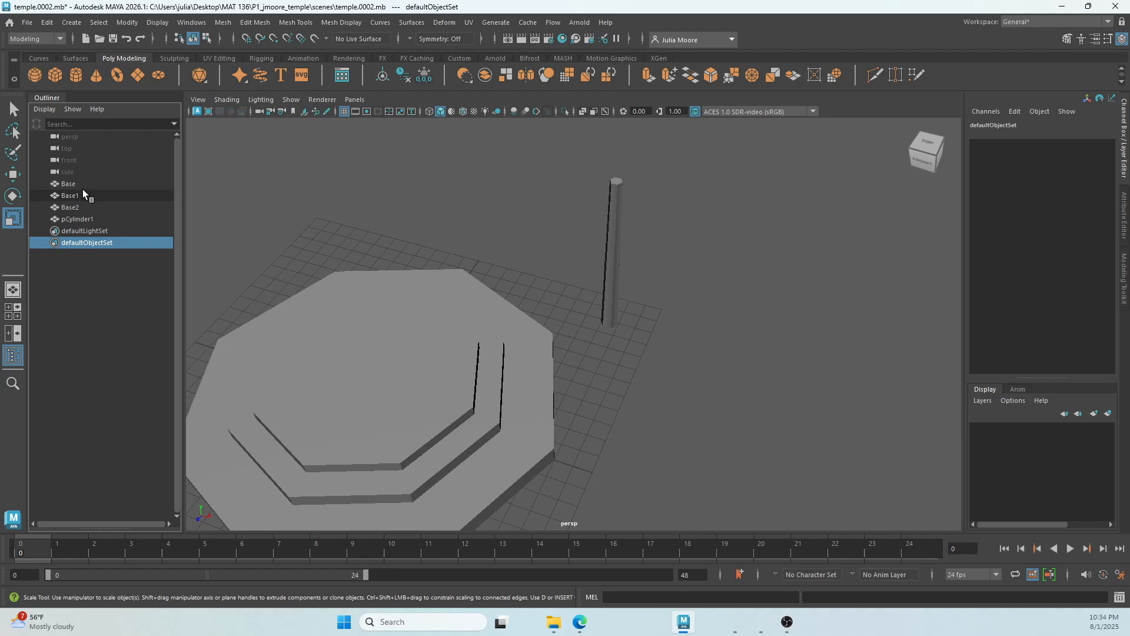
Step: Rename the fluted column cylinder as ColumnShaft and reselect it in the viewport
left_click(93, 219)
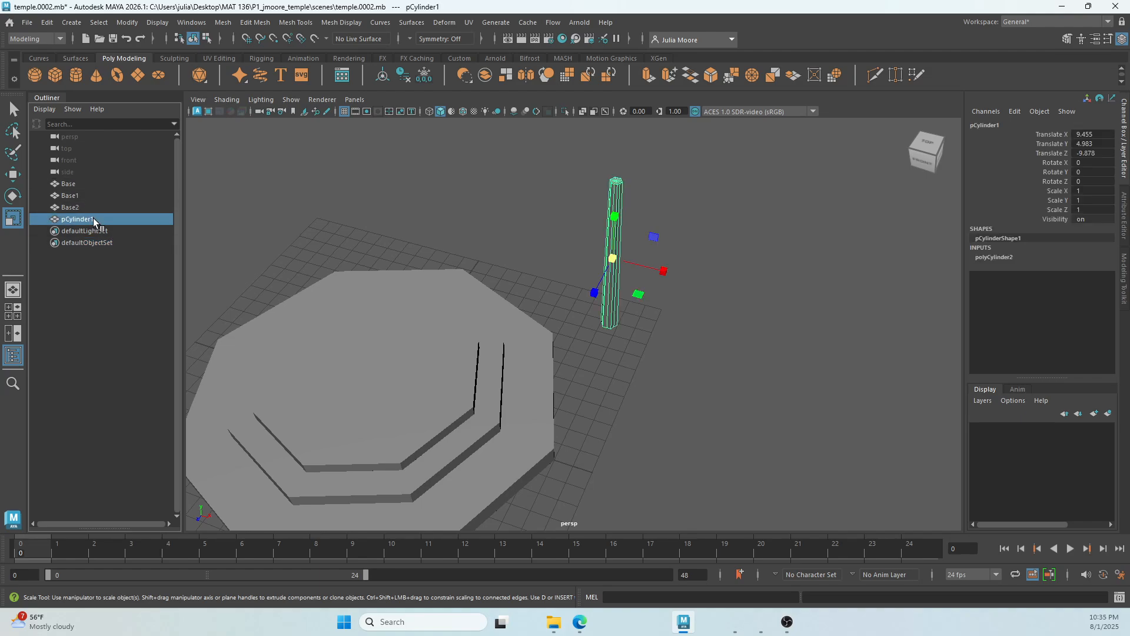
scroll(558, 238, "up", 4)
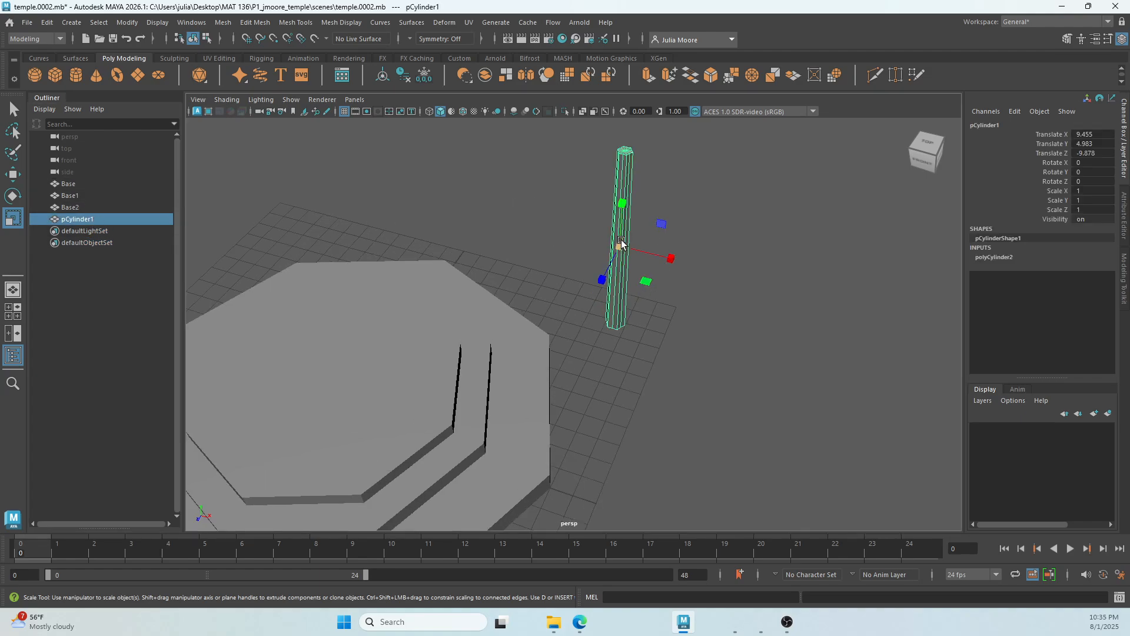
middle_click_drag(558, 239, 487, 303, "alt")
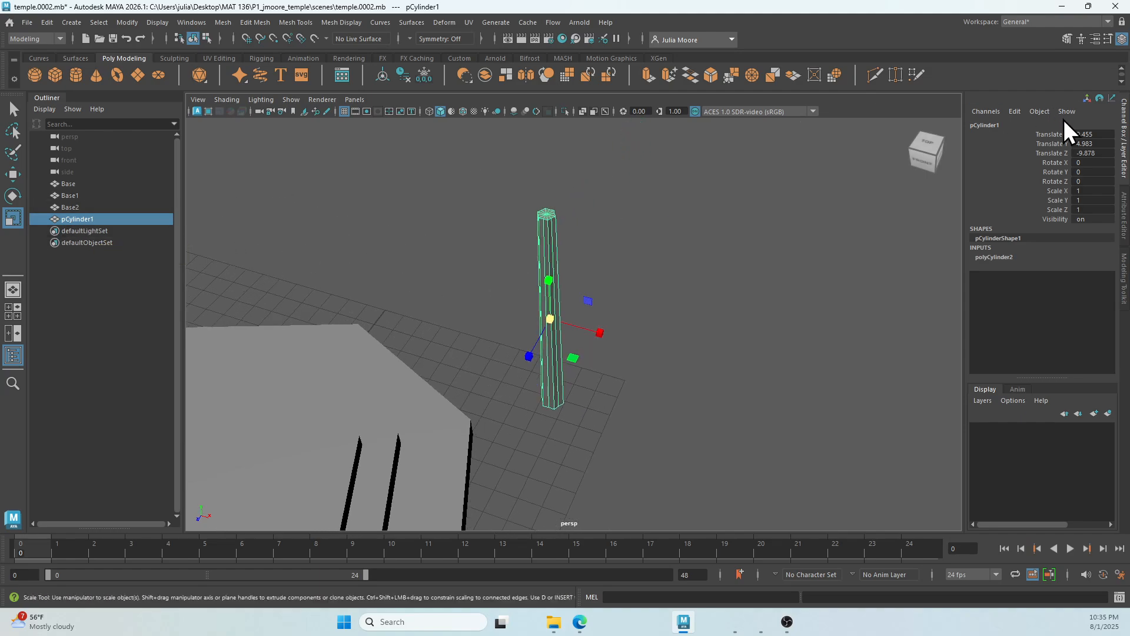
left_click(987, 125)
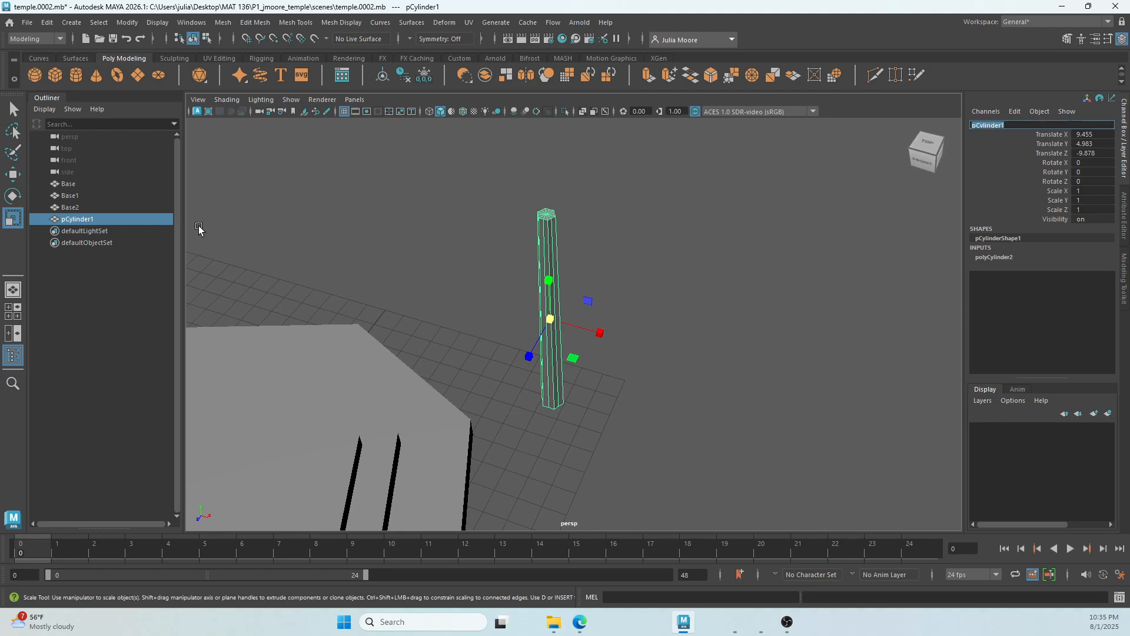
double_click(78, 219)
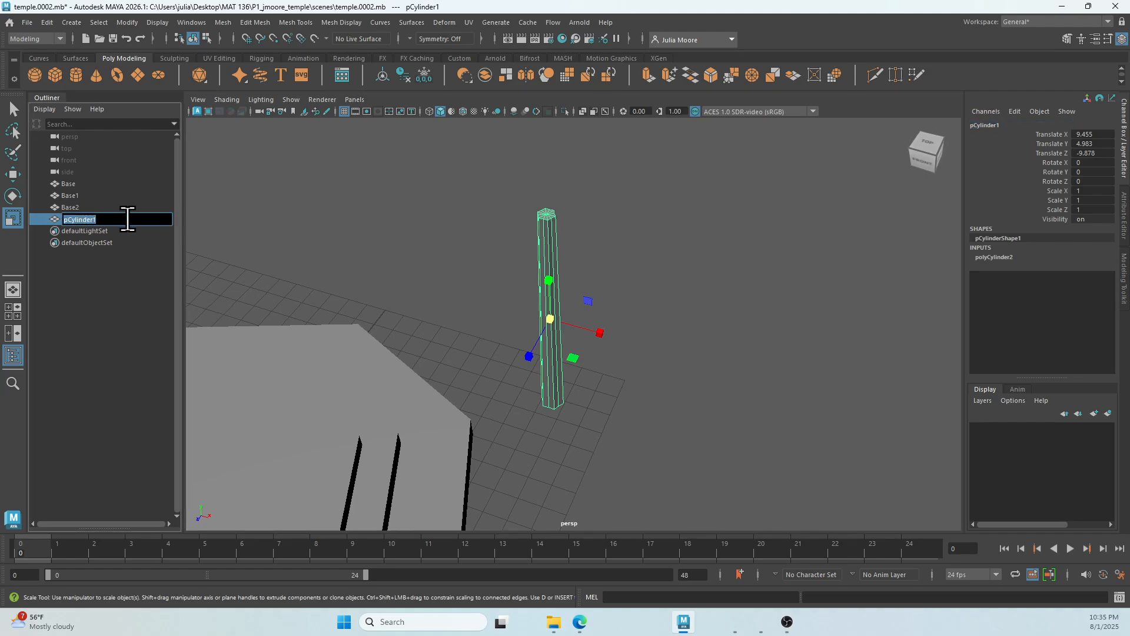
type("c")
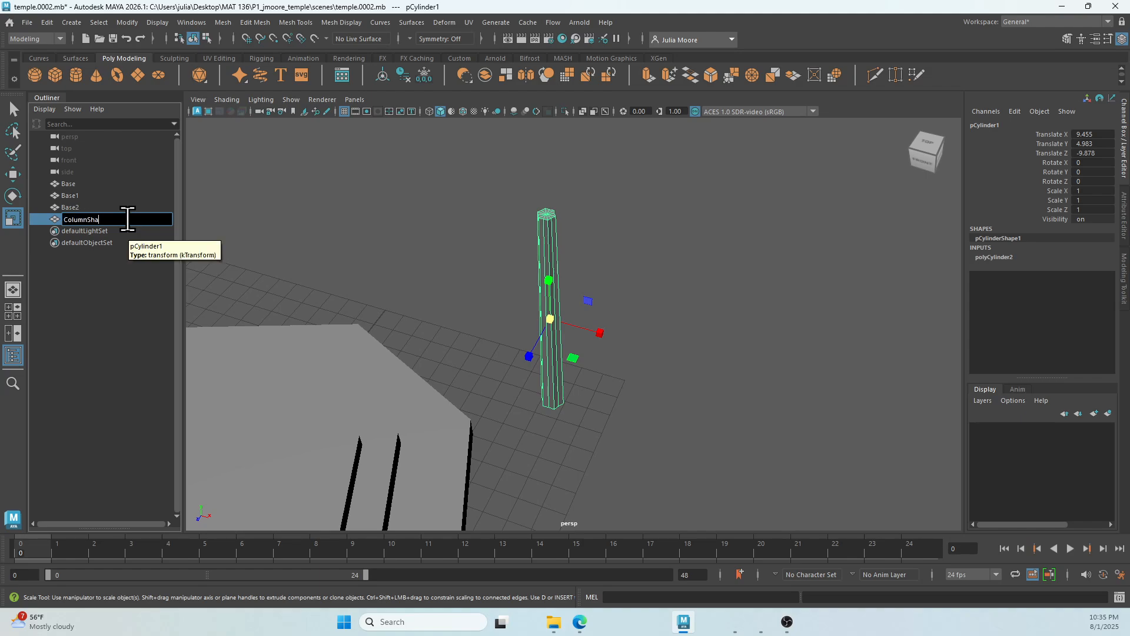
type("olumnShaft")
key("Return")
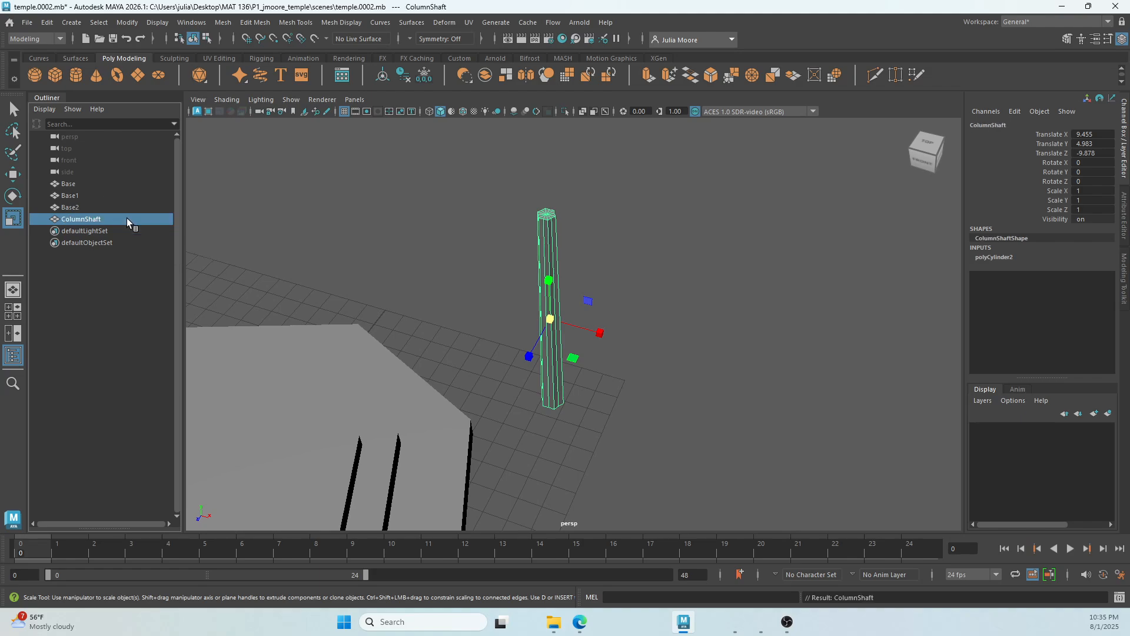
left_click(365, 240)
left_click(548, 270)
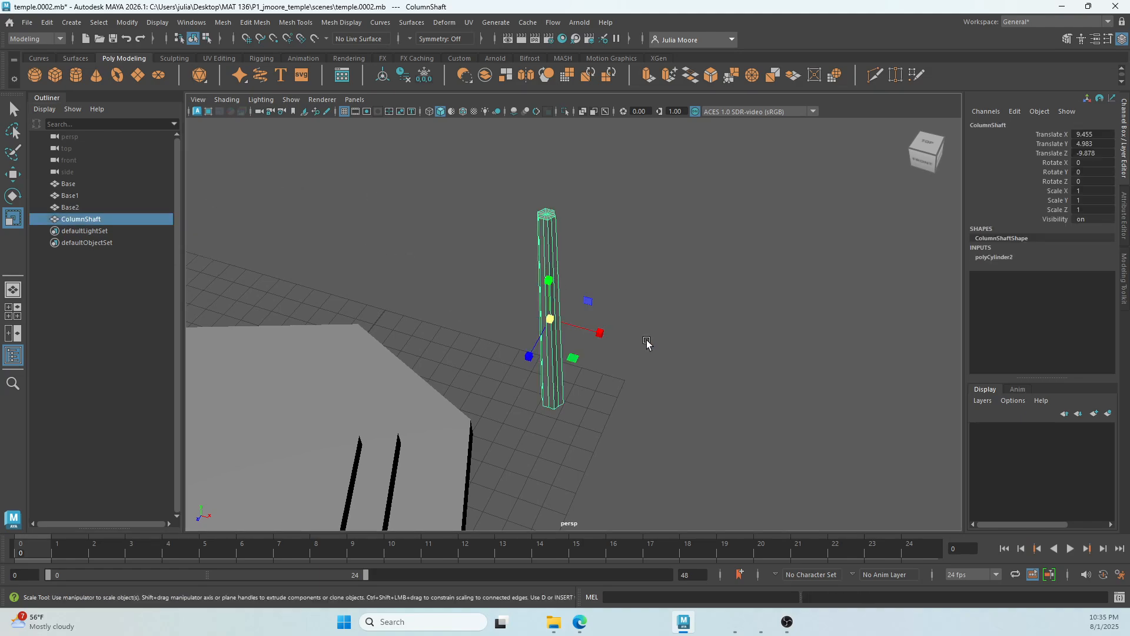
Step: Review the column reference image for the base below the shaft, and return to the Maya scene
left_click_drag(645, 346, 614, 335, "alt")
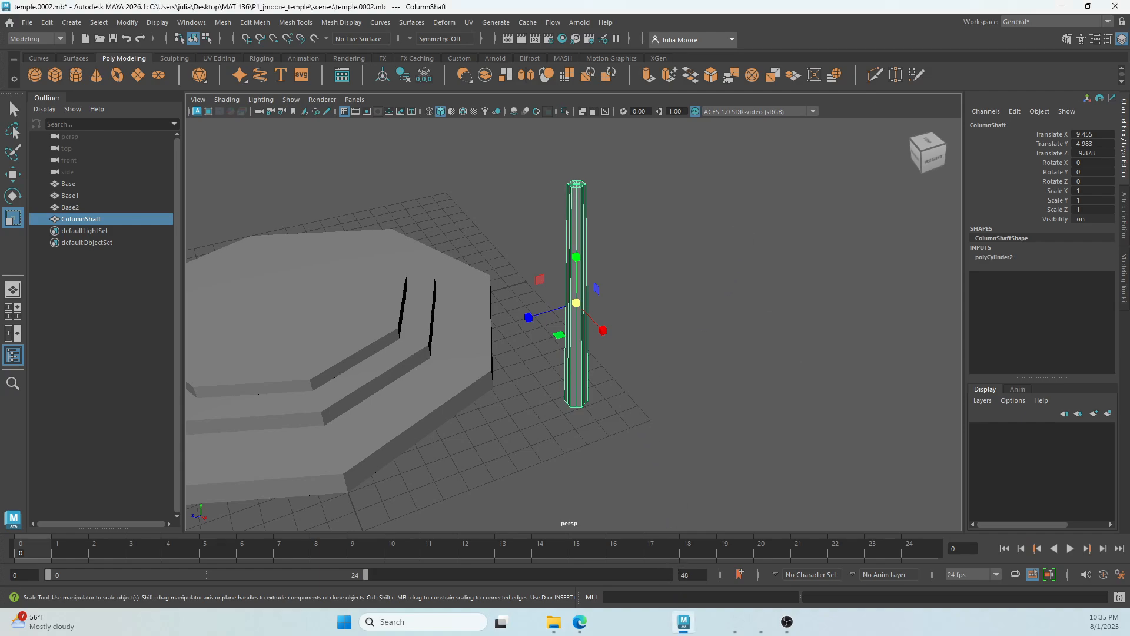
key("alt+Tab")
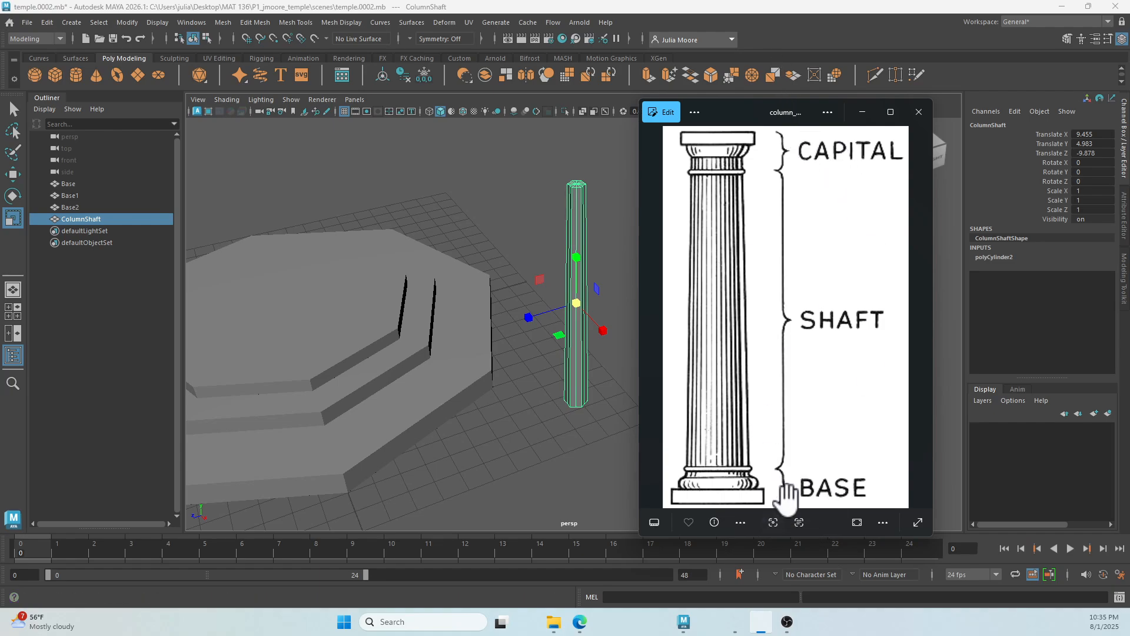
left_click(863, 108)
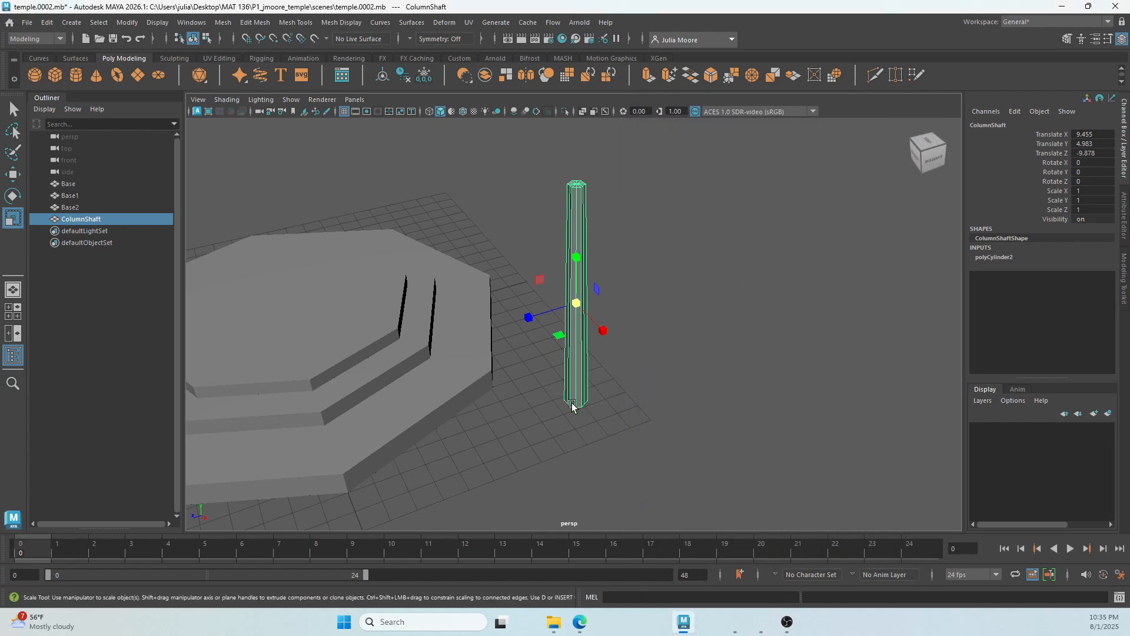
Step: Create a polygon cylinder for the column base and move it to the shaft's foot, about X 9.465, Z -9.948
left_click(75, 77)
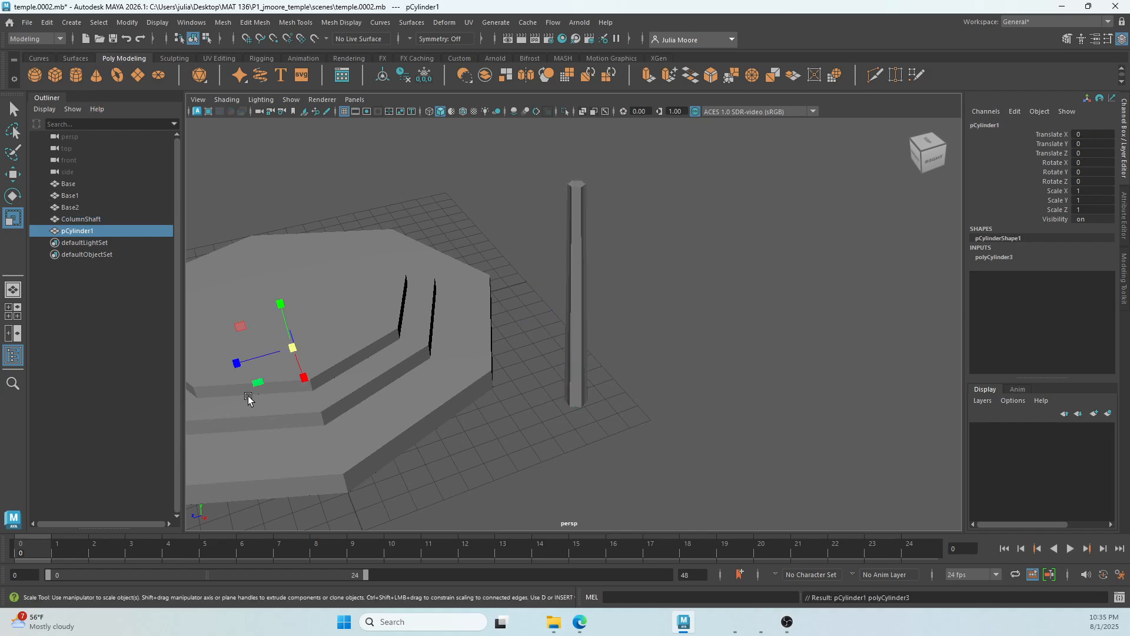
key("w")
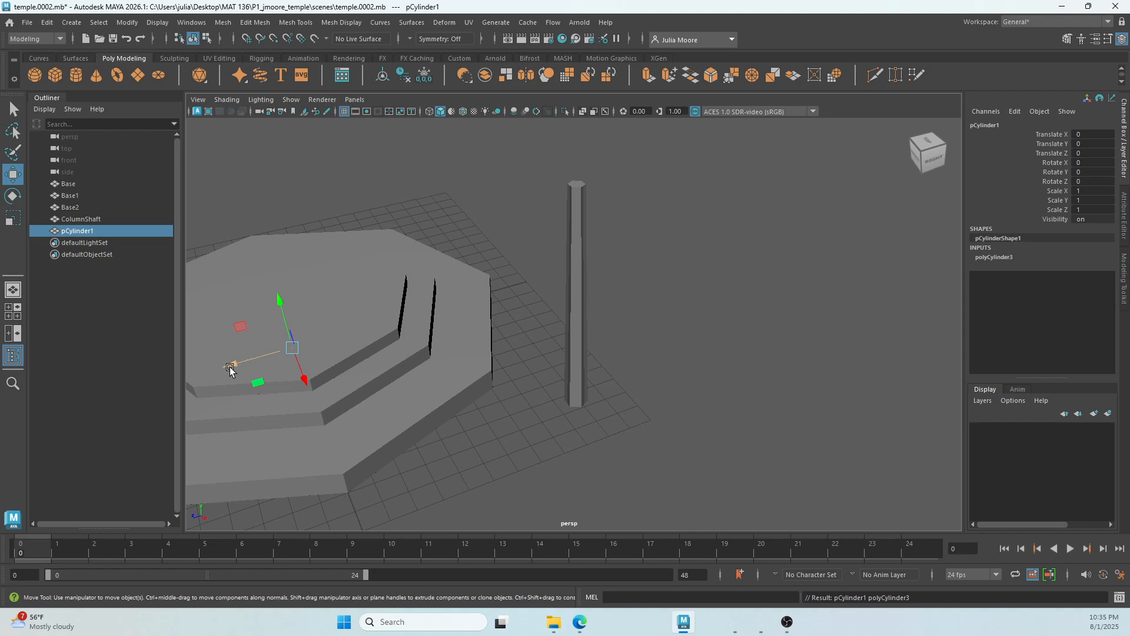
left_click_drag(229, 369, 471, 299)
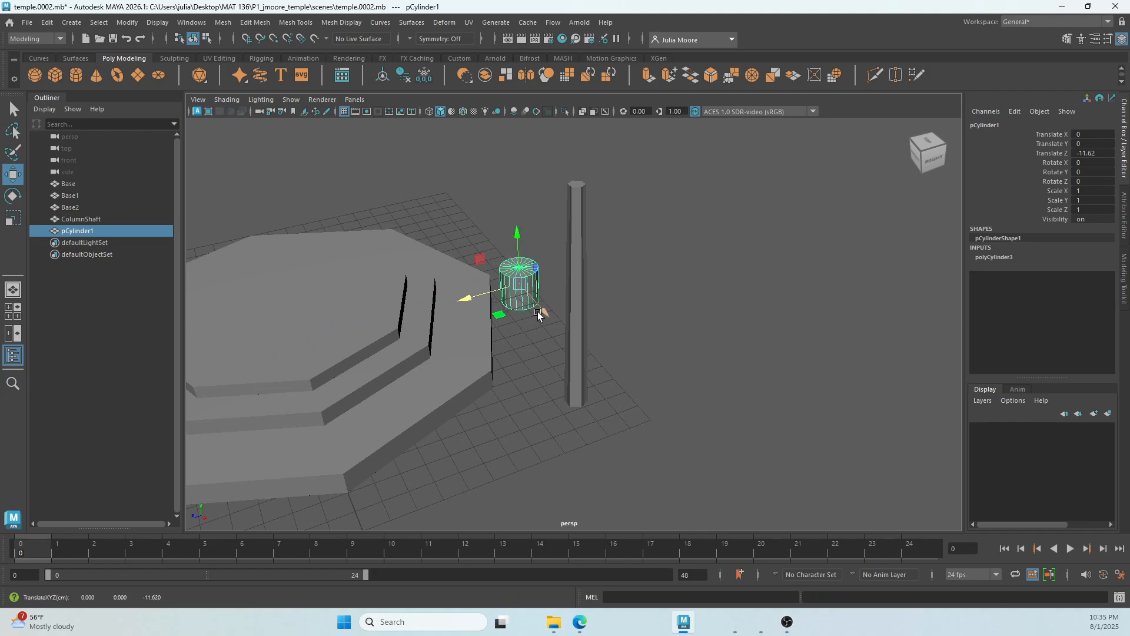
left_click_drag(538, 316, 606, 436)
Step: Check in the front view how the new cylinder lines up with the foot of the column shaft, and deselect it
key("space")
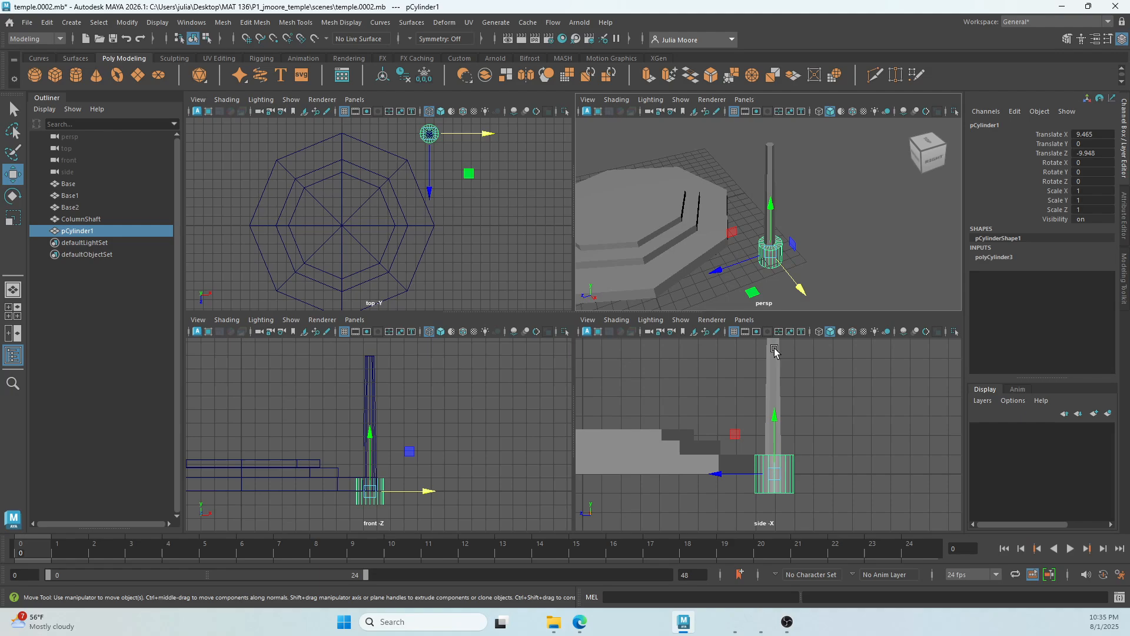
key("space")
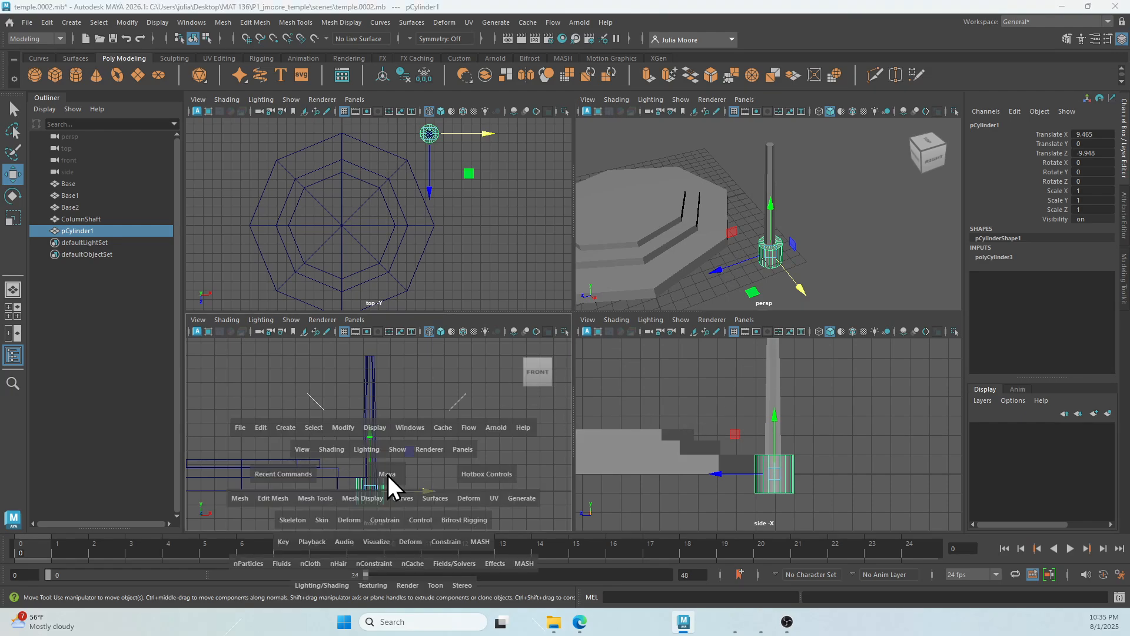
scroll(606, 453, "up", 2)
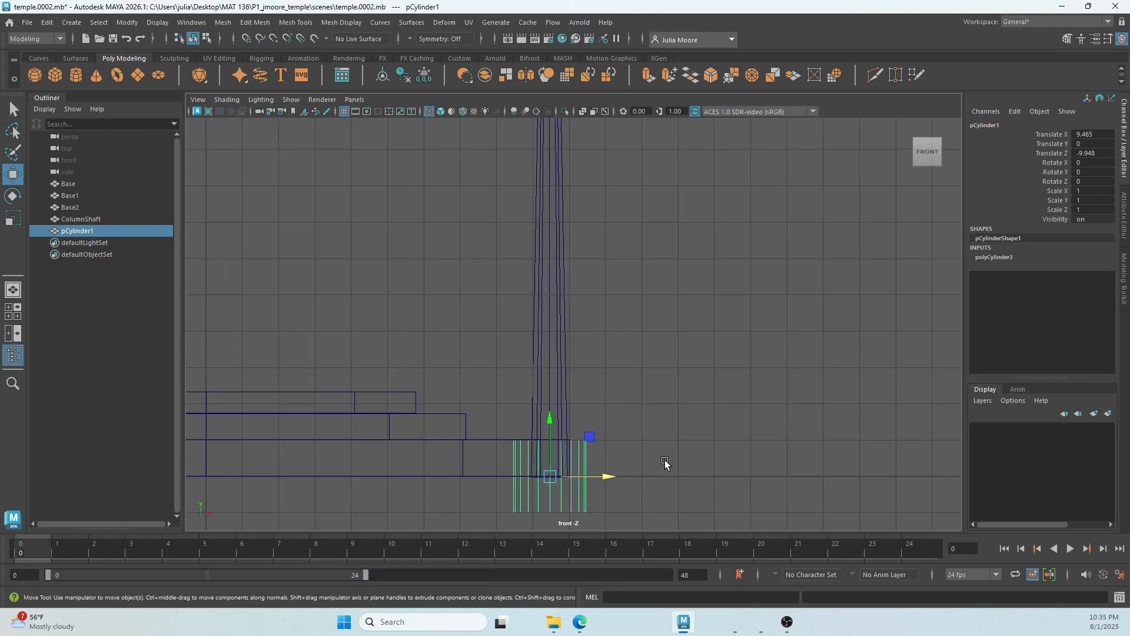
scroll(665, 463, "up", 1)
middle_click_drag(665, 463, 678, 370, "alt")
scroll(662, 383, "up", 5)
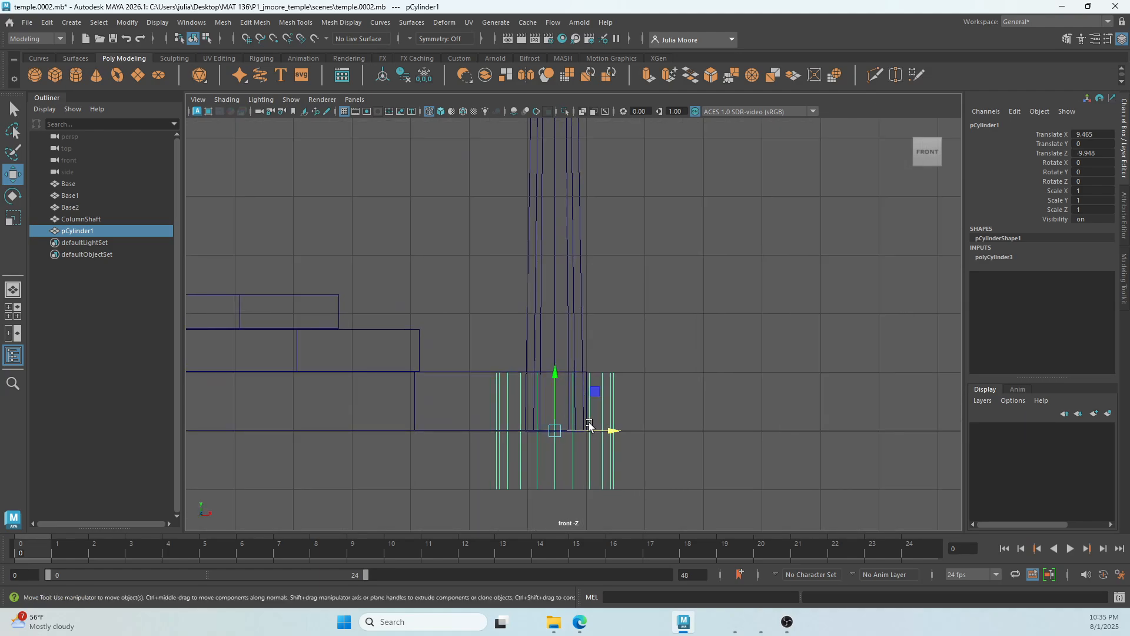
left_click(620, 438)
Step: Centre the new cylinder on the column shaft in the top view by moving it to about Z -9.86
key("space")
key("space")
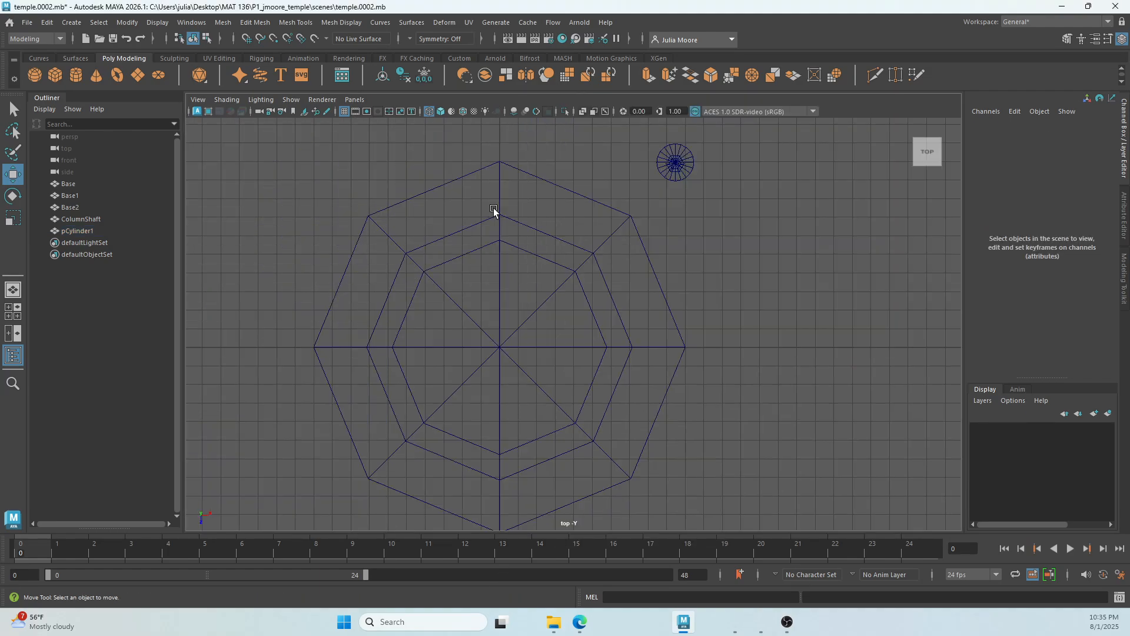
scroll(736, 189, "up", 4)
middle_click_drag(703, 270, 556, 392, "alt")
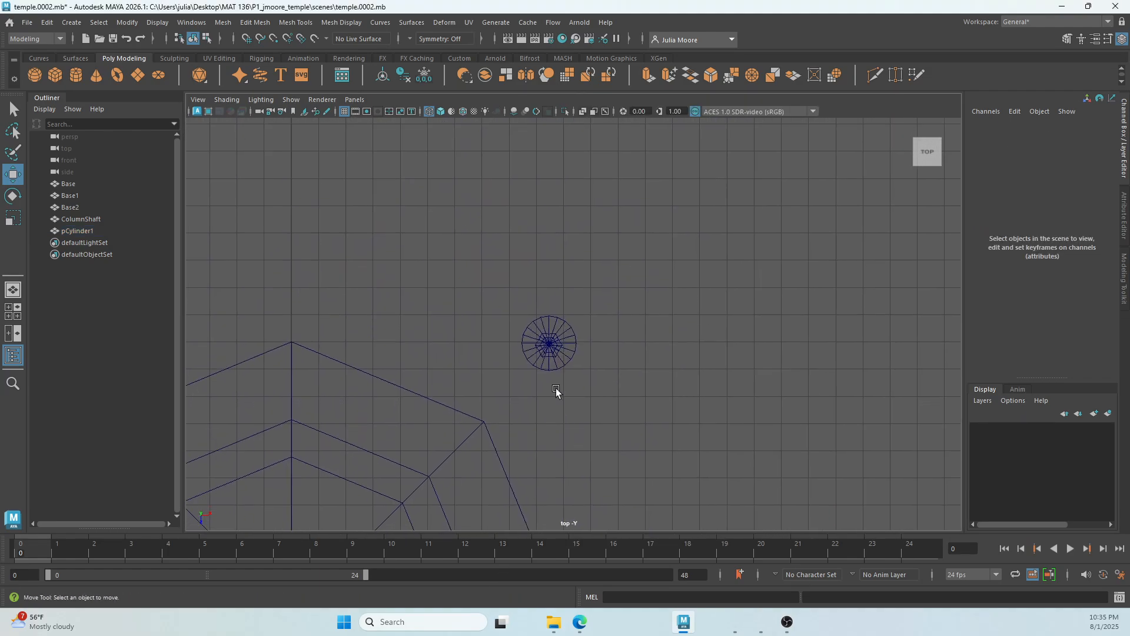
left_click(543, 312)
scroll(595, 348, "up", 3)
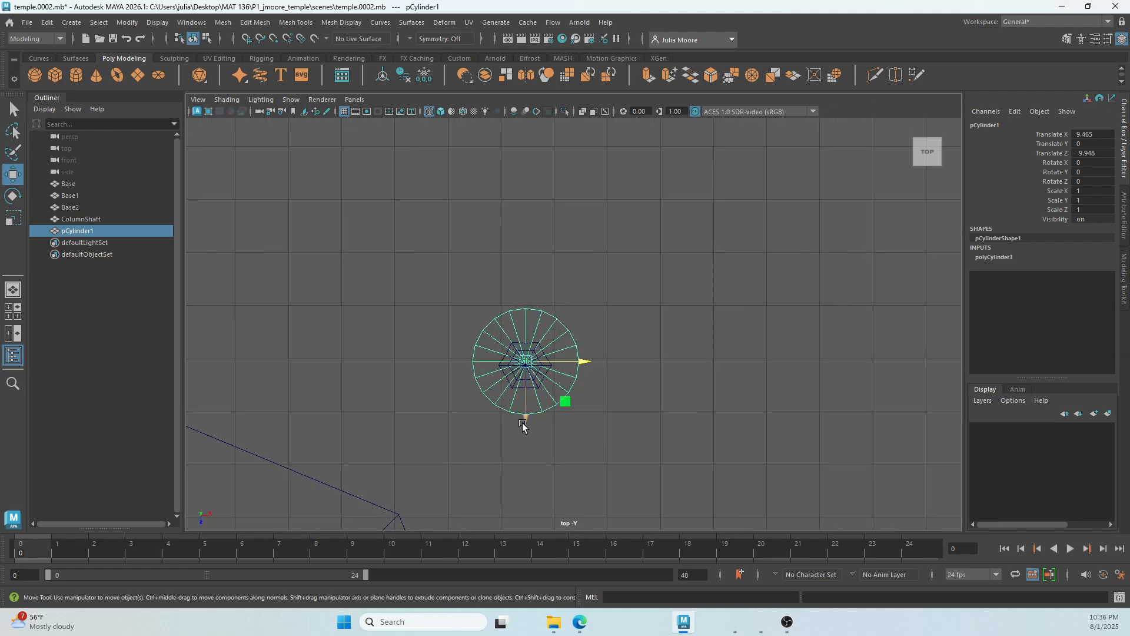
left_click_drag(523, 426, 524, 431)
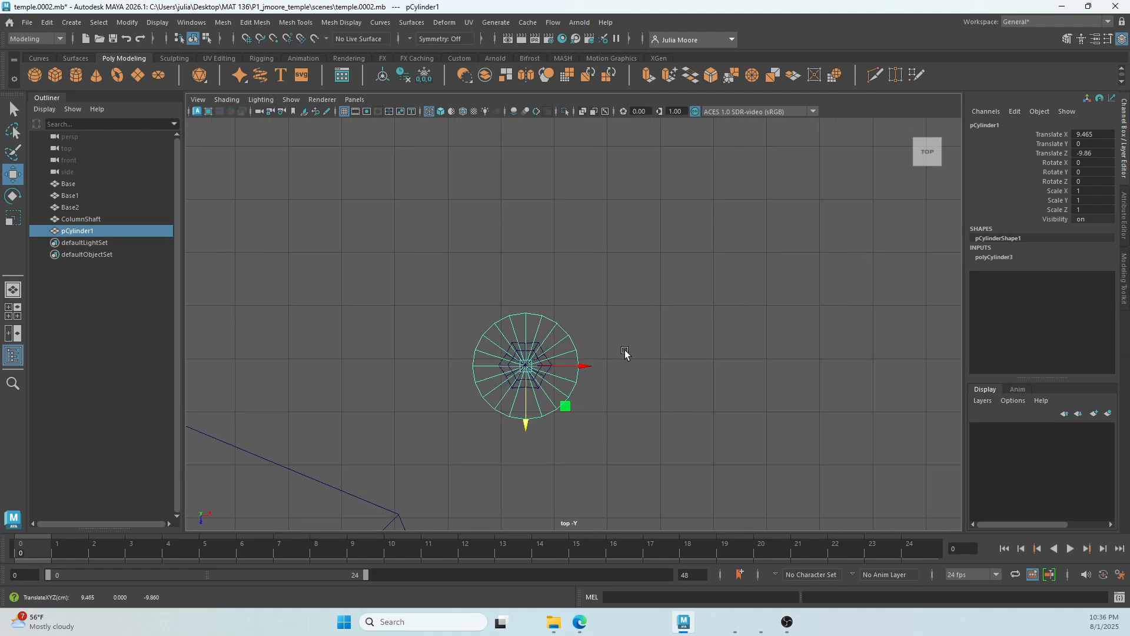
key("space")
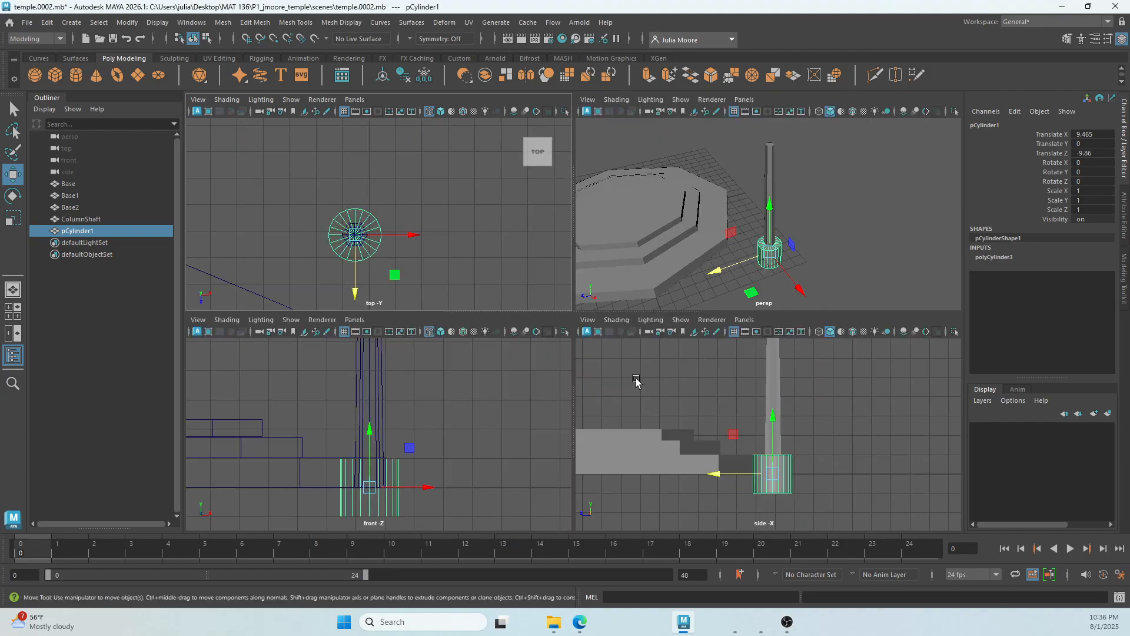
Step: Flatten the new cylinder at the shaft's foot into a thin disc with a Y scale of about 0.082
key("space")
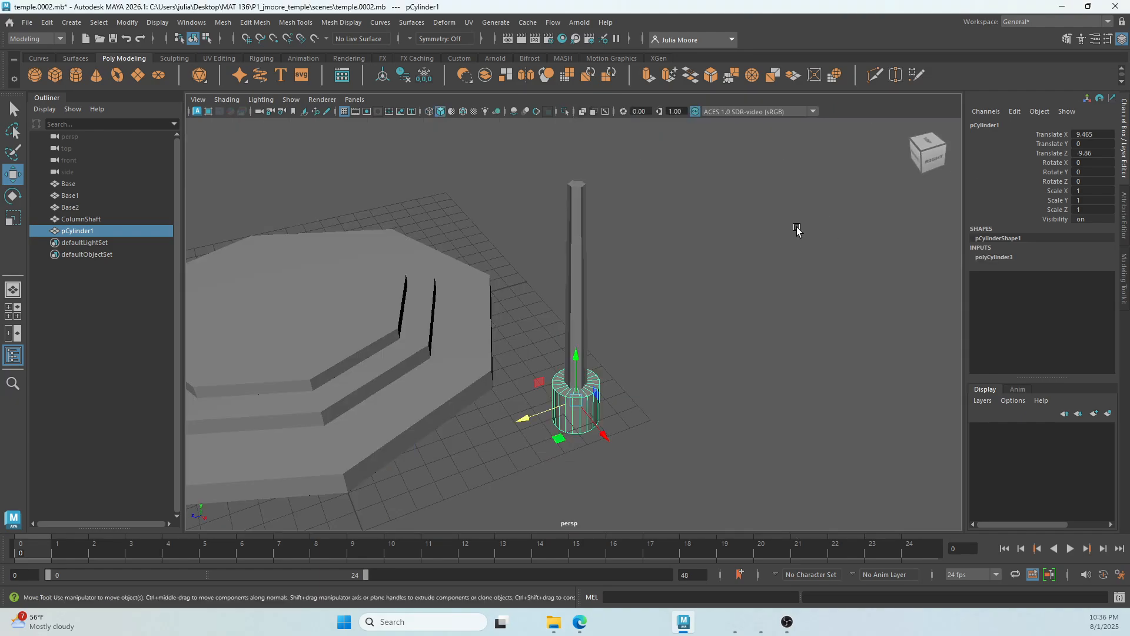
scroll(608, 353, "up", 3)
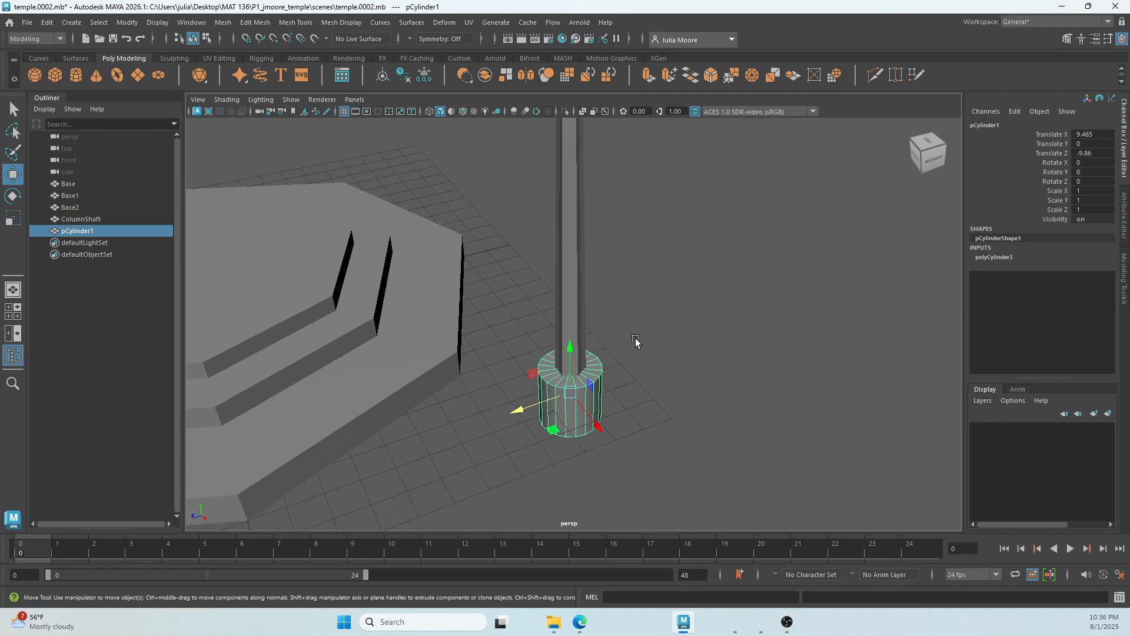
key("r")
left_click_drag(571, 357, 575, 406)
scroll(624, 427, "up", 6)
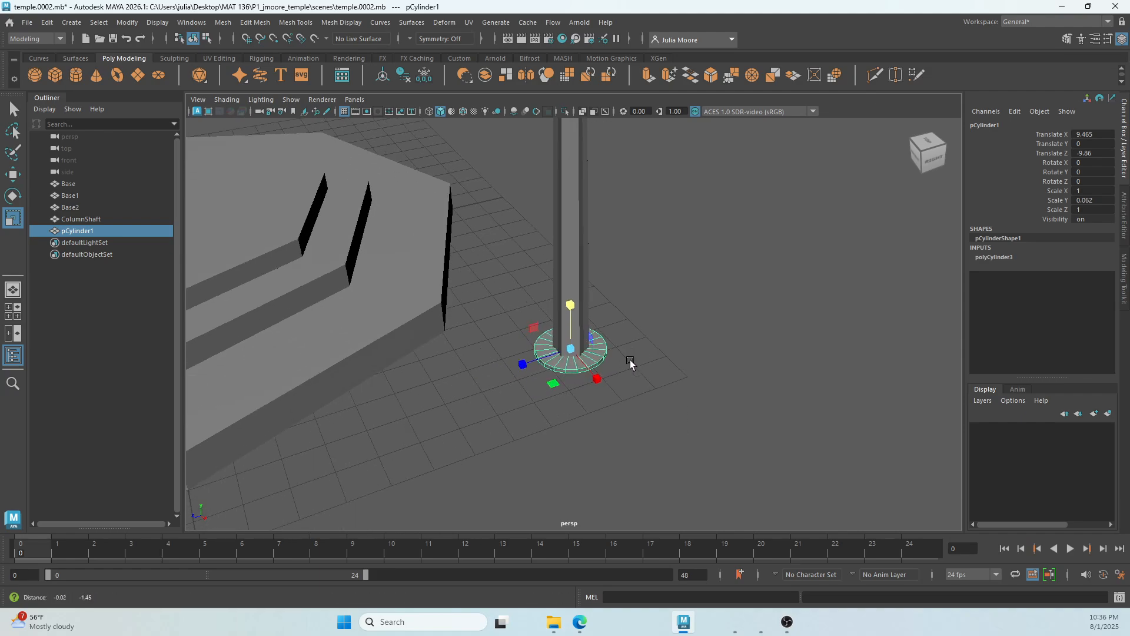
left_click_drag(571, 335, 571, 316)
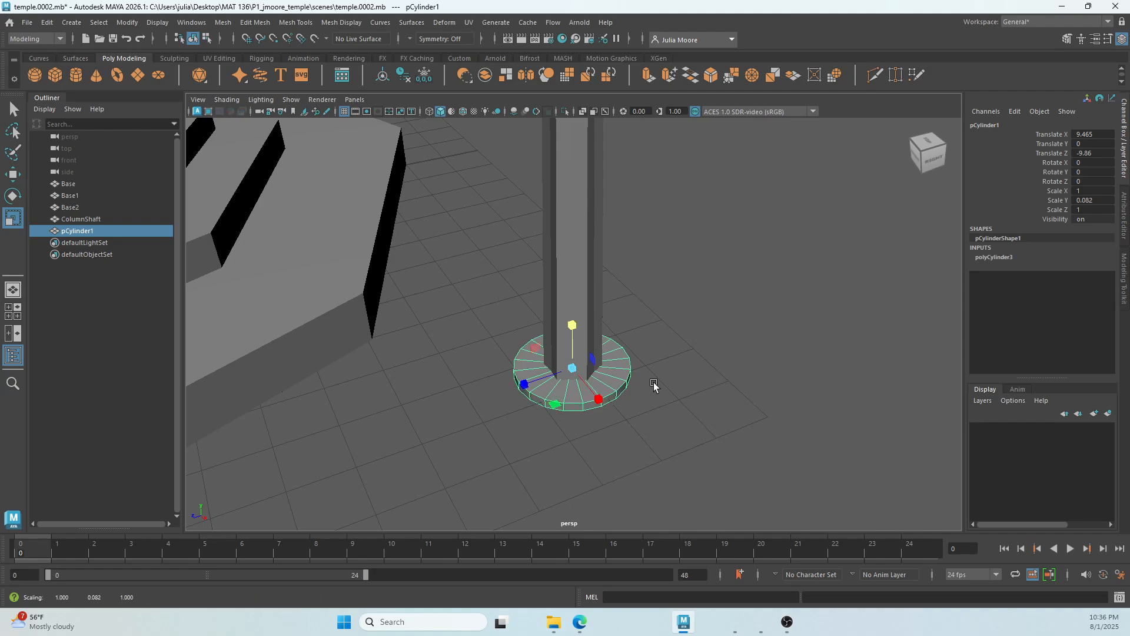
Step: Rename the flattened cylinder as ColumnBase
mouse_move(653, 386)
left_mouse_down("alt")
mouse_move(666, 365)
mouse_move(667, 392)
left_mouse_up("alt")
middle_click_drag(668, 435, 667, 286, "alt")
left_click_drag(668, 287, 710, 375, "alt")
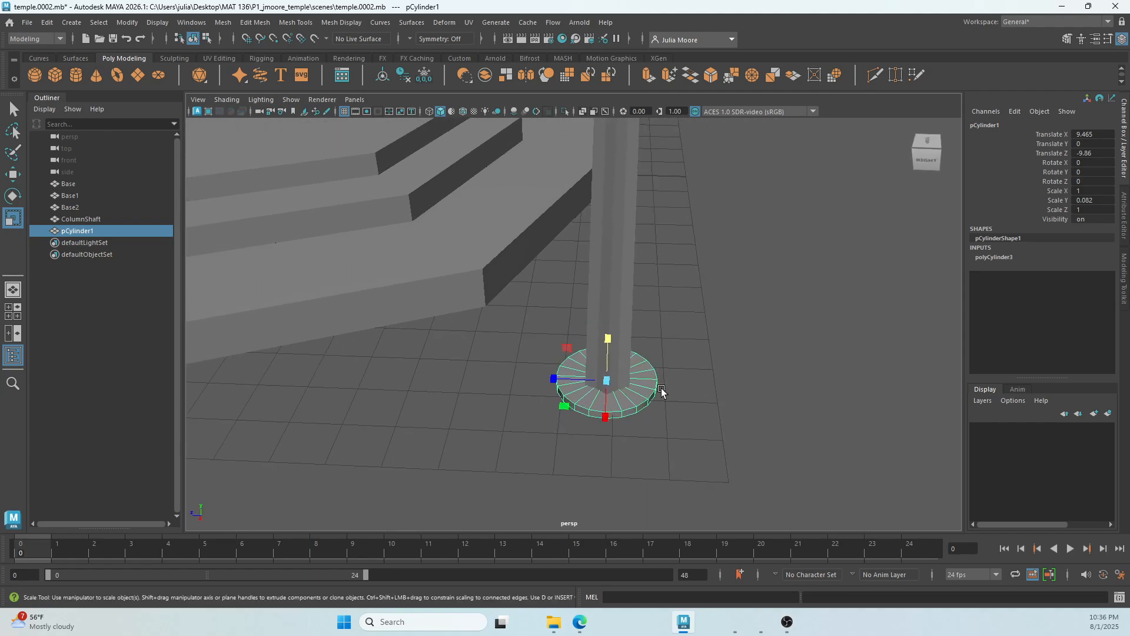
right_click(636, 398)
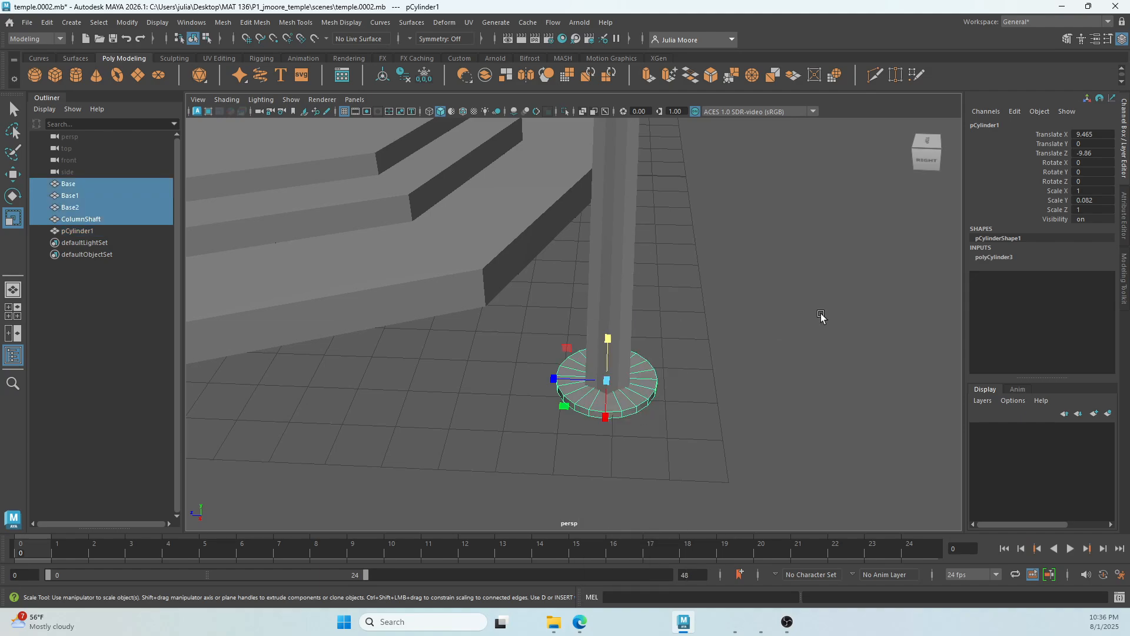
left_click(723, 360)
left_click(619, 412)
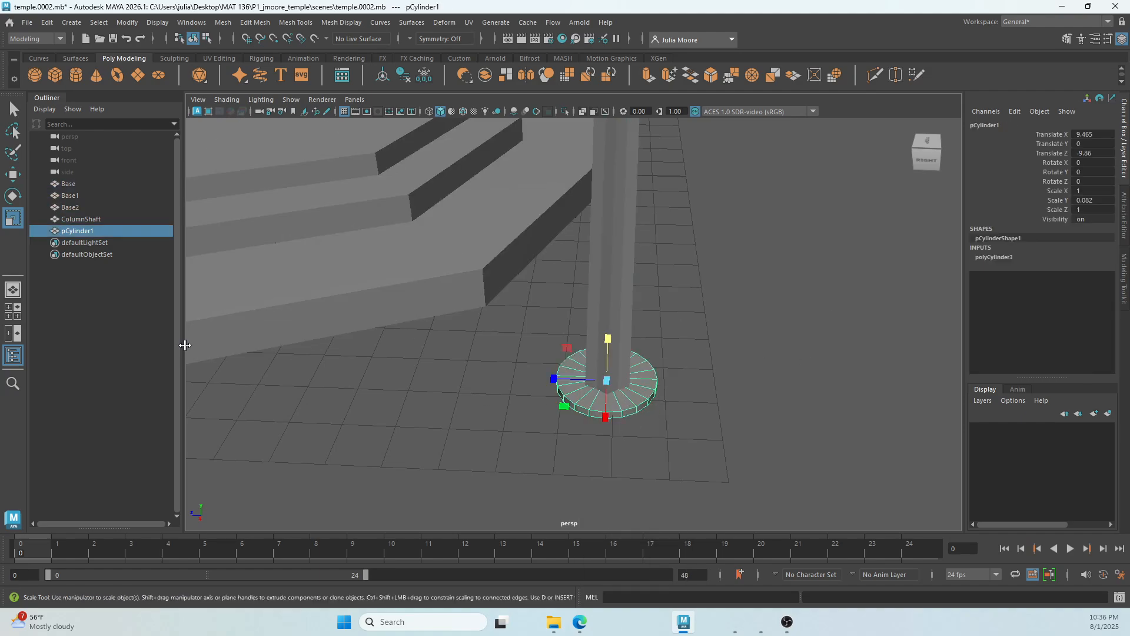
double_click(83, 231)
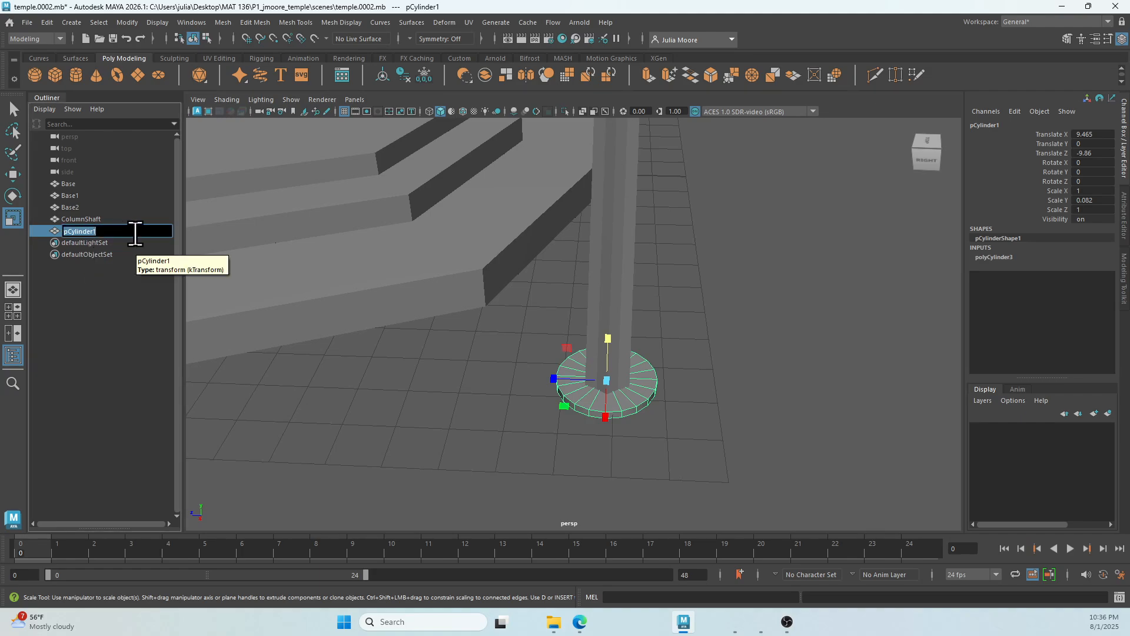
type("c")
key("Return")
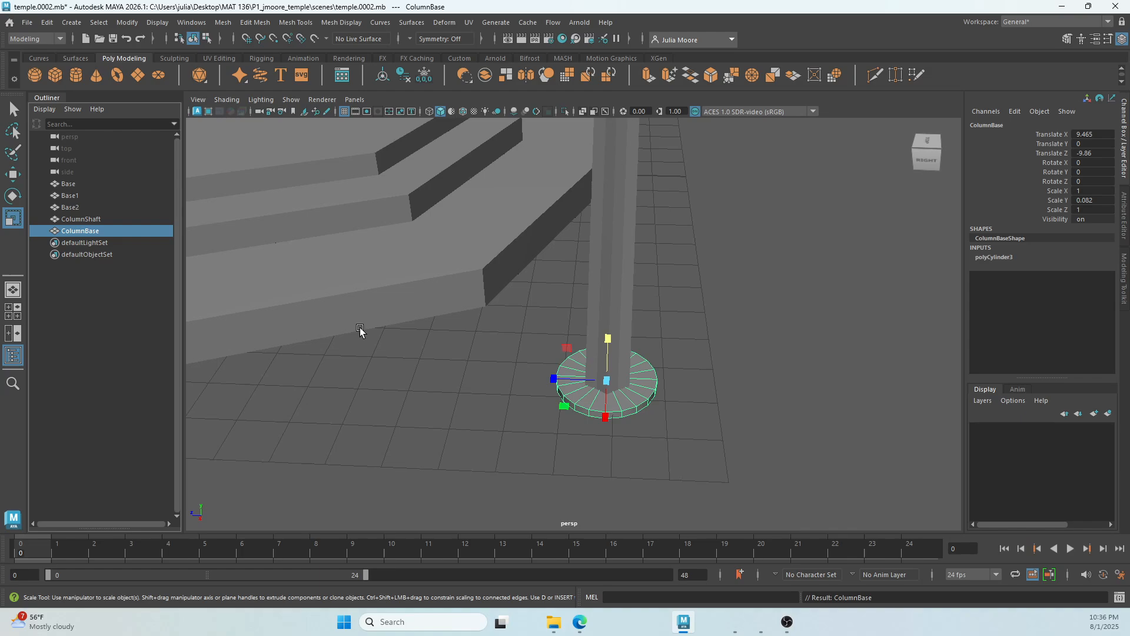
Step: Duplicate the column base disc, raise the copy to about Y 0.187, and scale it uniformly to about 0.801 in X and Z
left_click(727, 435)
left_click(611, 397)
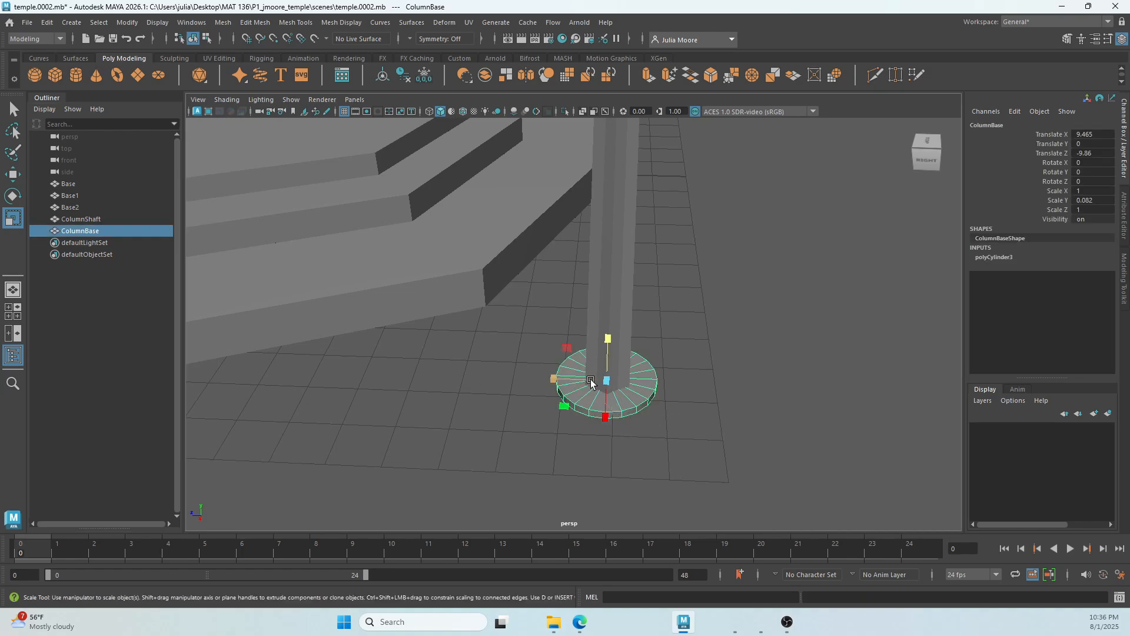
left_click_drag(674, 434, 681, 421, "alt")
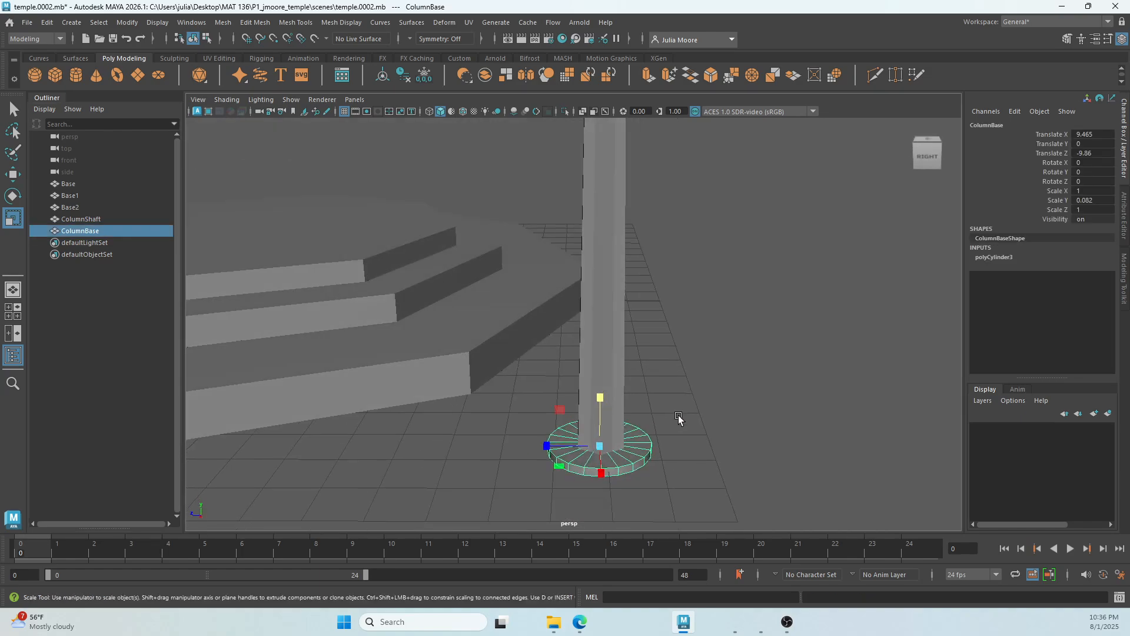
key("ctrl+d")
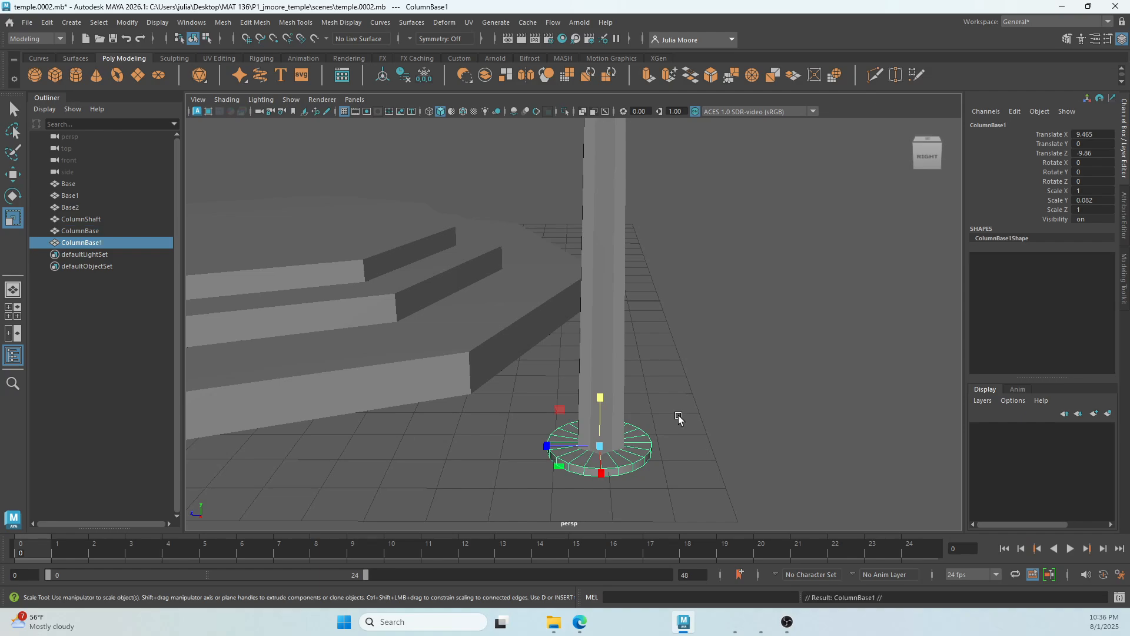
key("w")
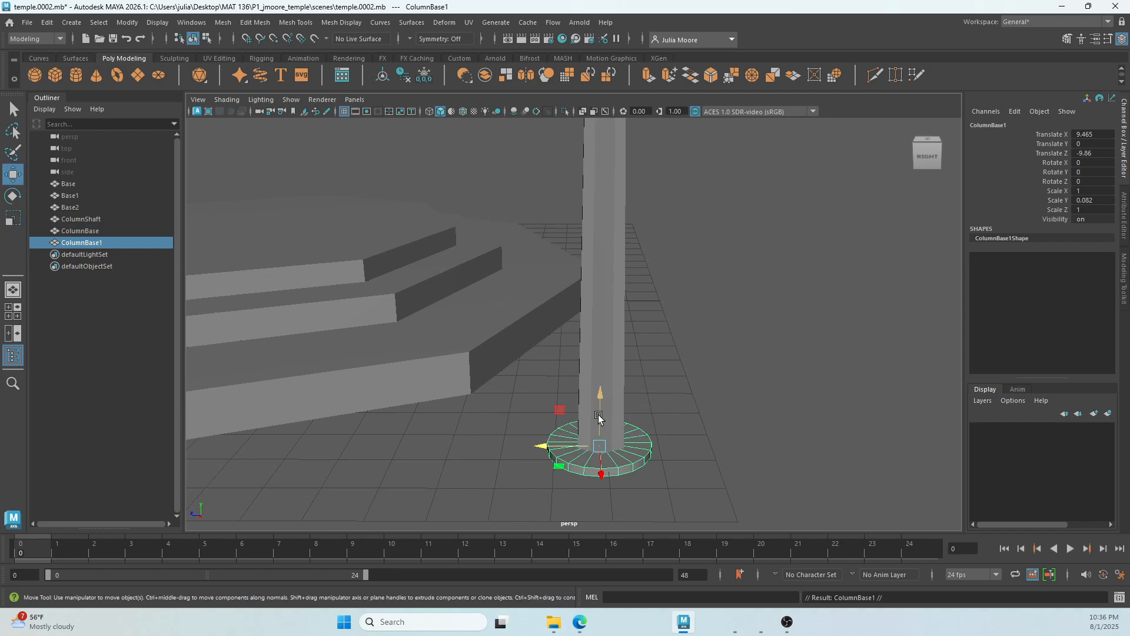
left_click_drag(598, 418, 686, 457)
key("r")
key("w")
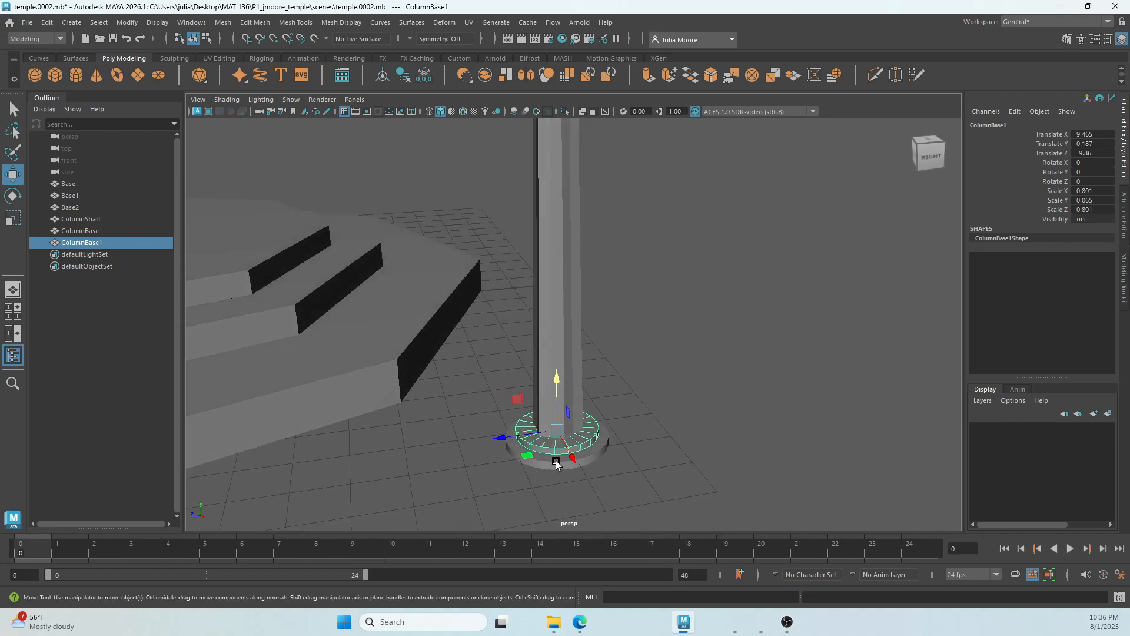
Step: Lower the smaller disc in the front view to about Y 0.149 so it rests on the larger base disc
key("space")
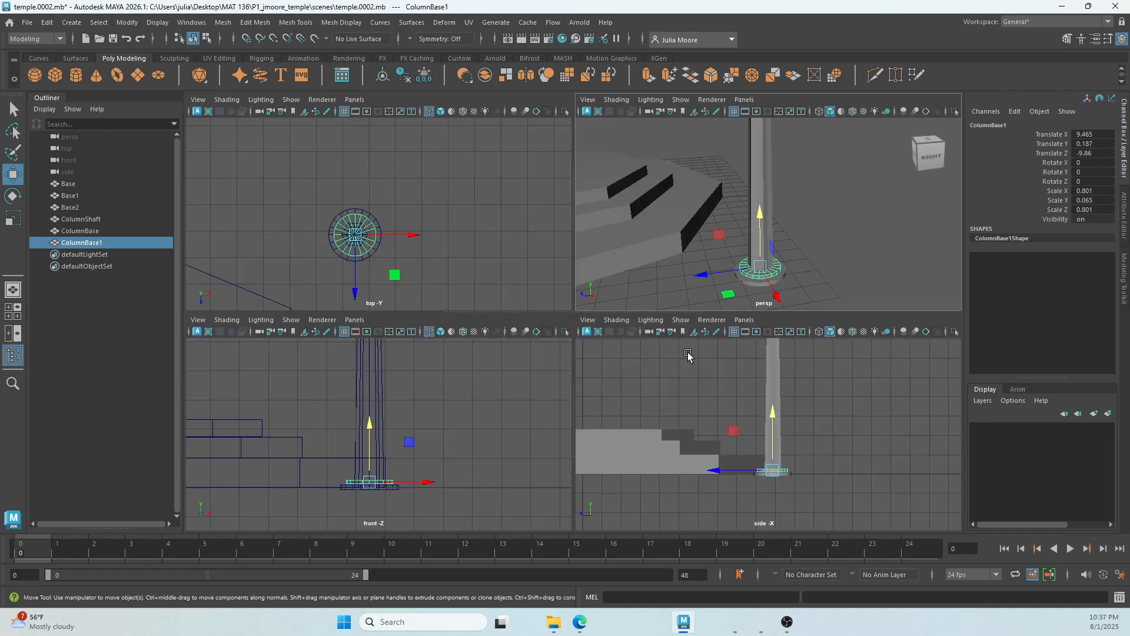
key("space")
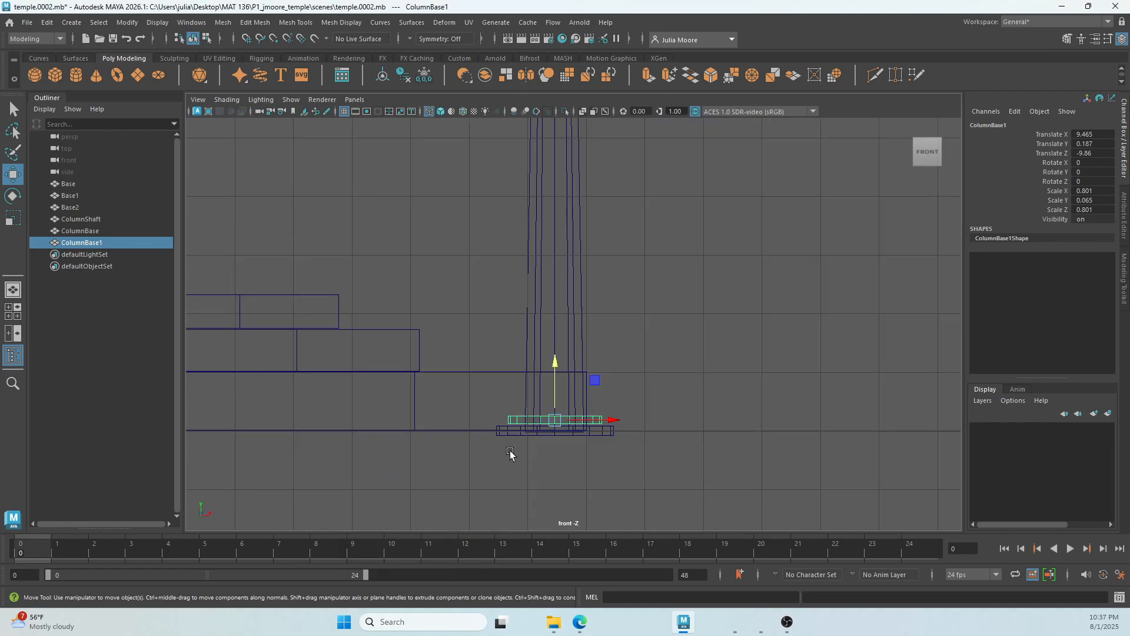
scroll(512, 454, "up", 4)
middle_click_drag(644, 443, 638, 298, "alt")
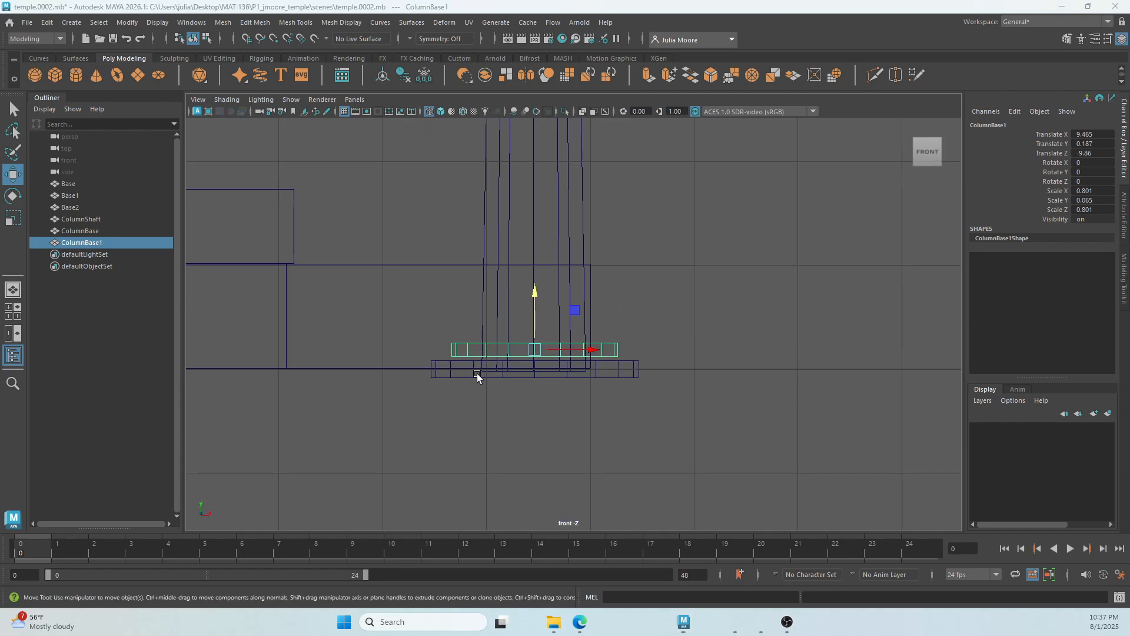
scroll(471, 431, "up", 2)
middle_click_drag(440, 459, 497, 450, "alt")
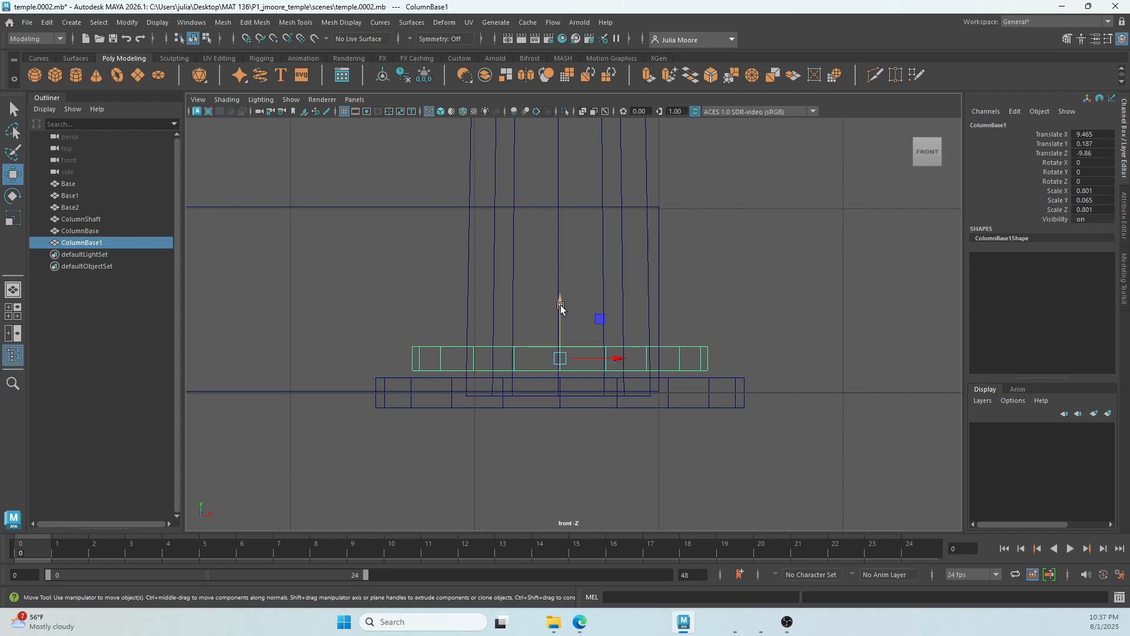
left_click_drag(561, 307, 560, 316)
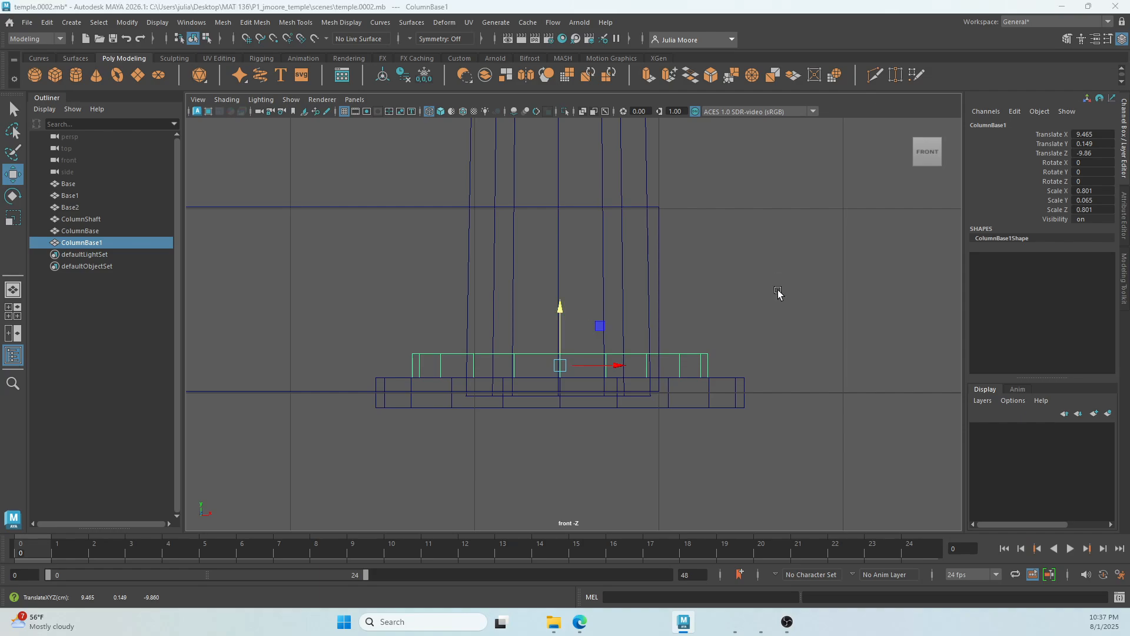
Step: Inspect the stacked base discs and the whole column in perspective, and compare them with the column reference image
key("space")
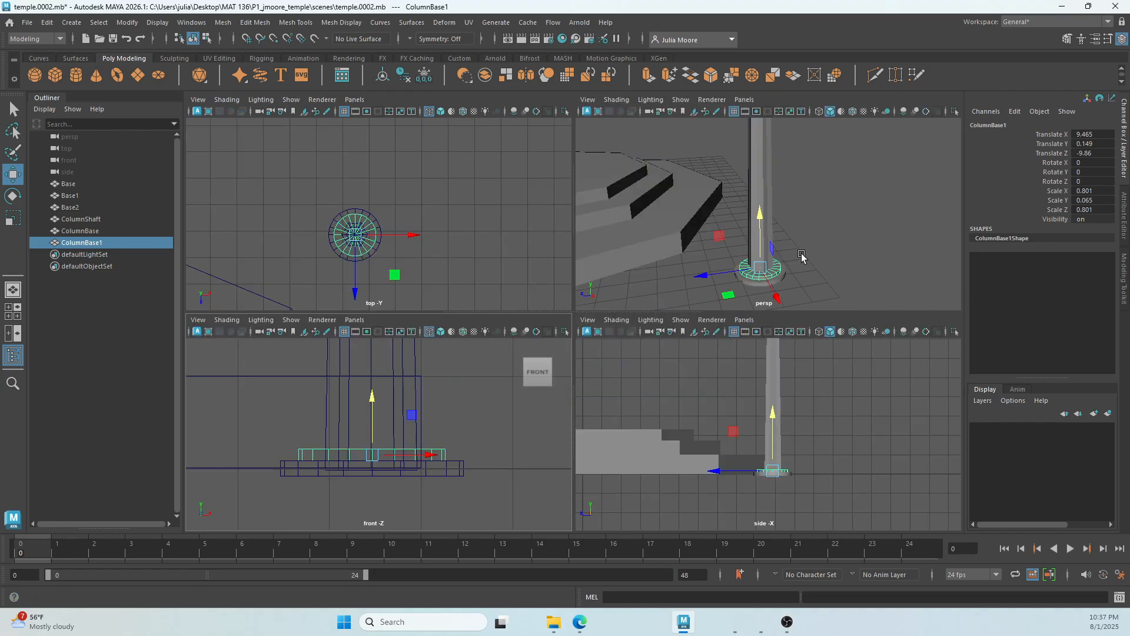
key("space")
left_click_drag(700, 285, 684, 339, "alt")
left_click(722, 397)
mouse_move(811, 374)
left_mouse_down("alt")
mouse_move(756, 372)
mouse_move(835, 348)
mouse_move(820, 323)
mouse_move(824, 360)
left_mouse_up("alt")
scroll(765, 386, "down", 6)
middle_click_drag(714, 277, 729, 335, "alt")
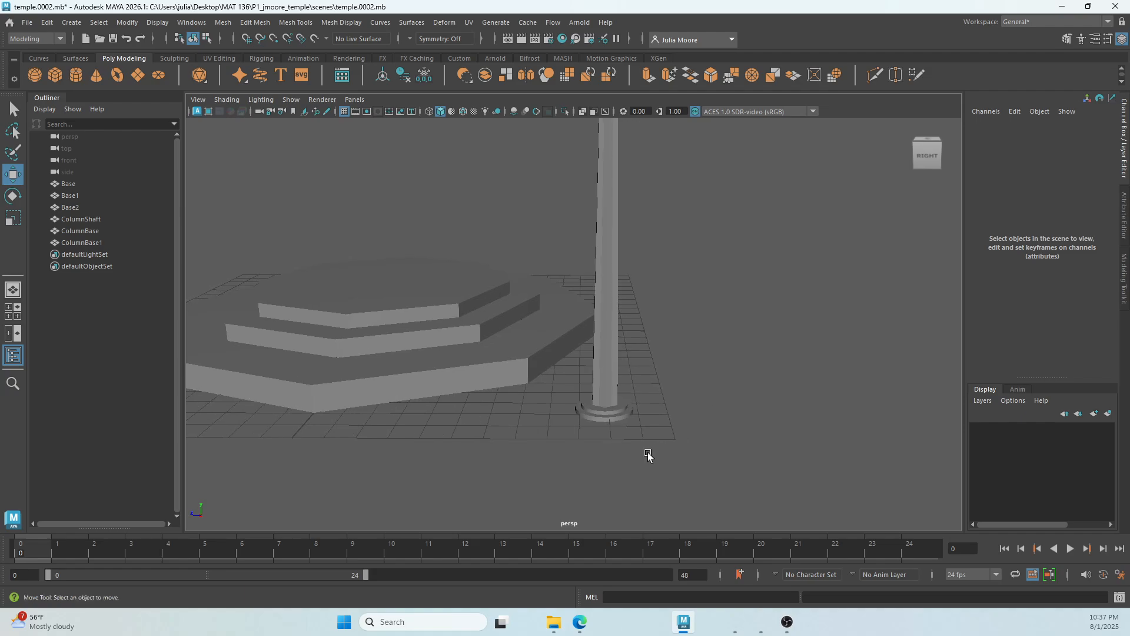
middle_click_drag(731, 250, 742, 337, "alt")
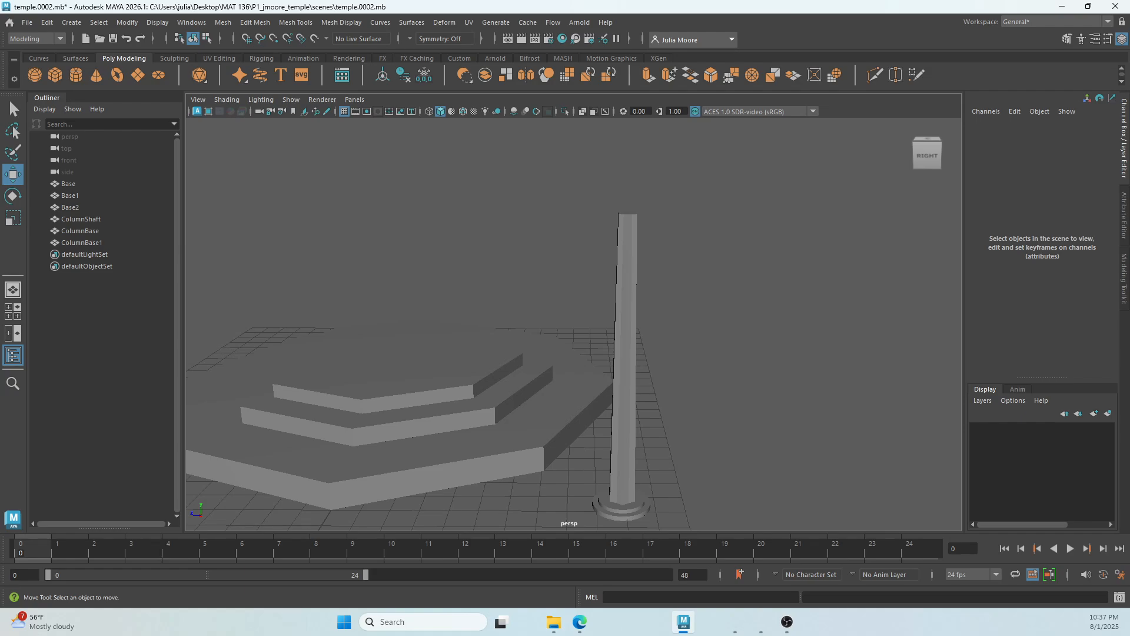
left_click(761, 622)
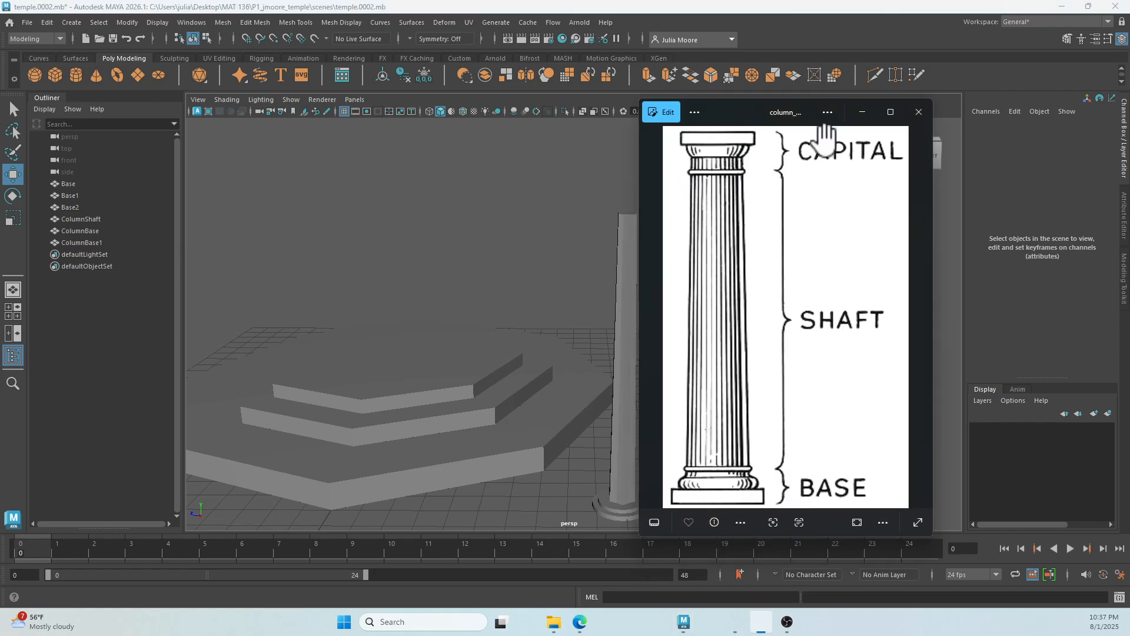
left_click(862, 111)
middle_click_drag(734, 449, 778, 406, "alt")
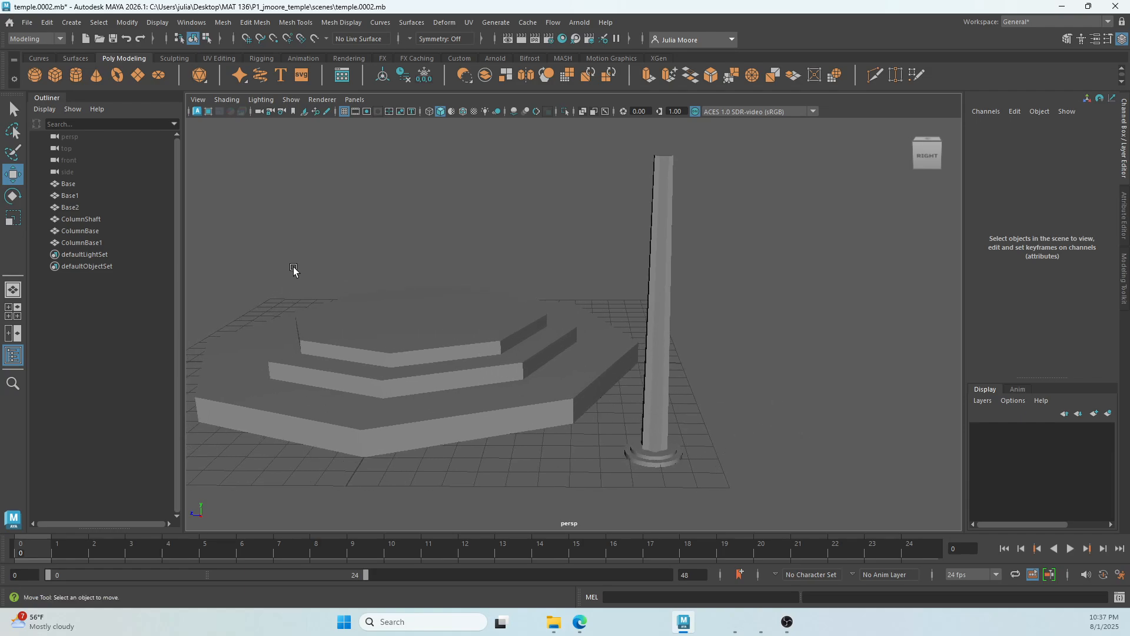
Step: Create a polygon torus and move it to the column shaft's foot, about X 9.188, Z -9.742
left_click(116, 77)
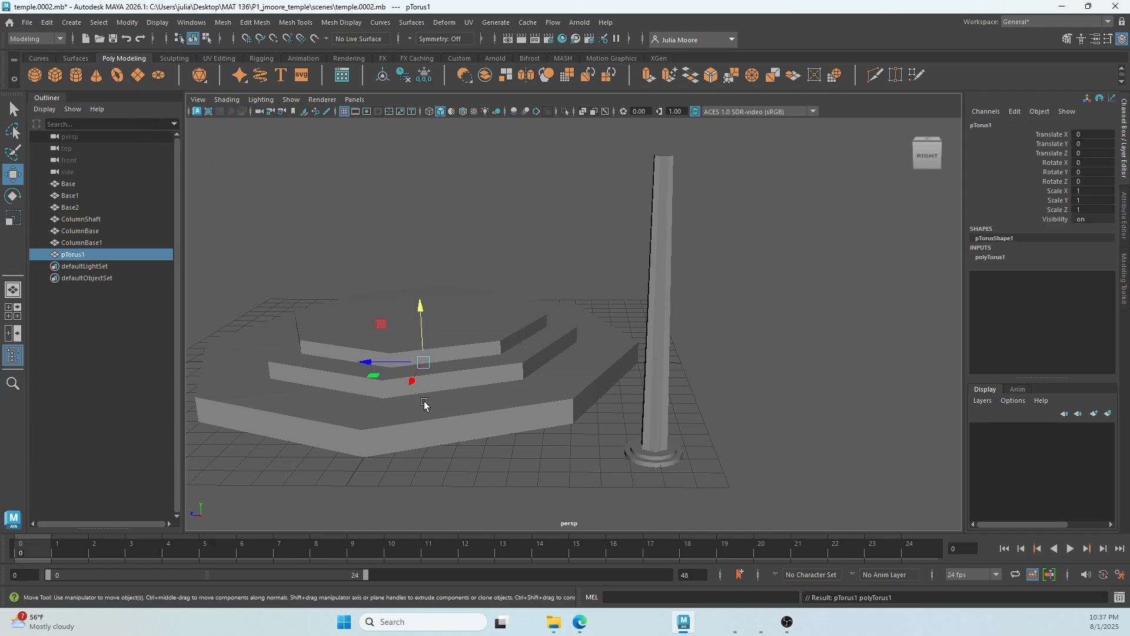
left_click_drag(375, 363, 633, 373)
left_click_drag(775, 450, 580, 477, "alt")
right_click_drag(618, 489, 652, 475, "alt")
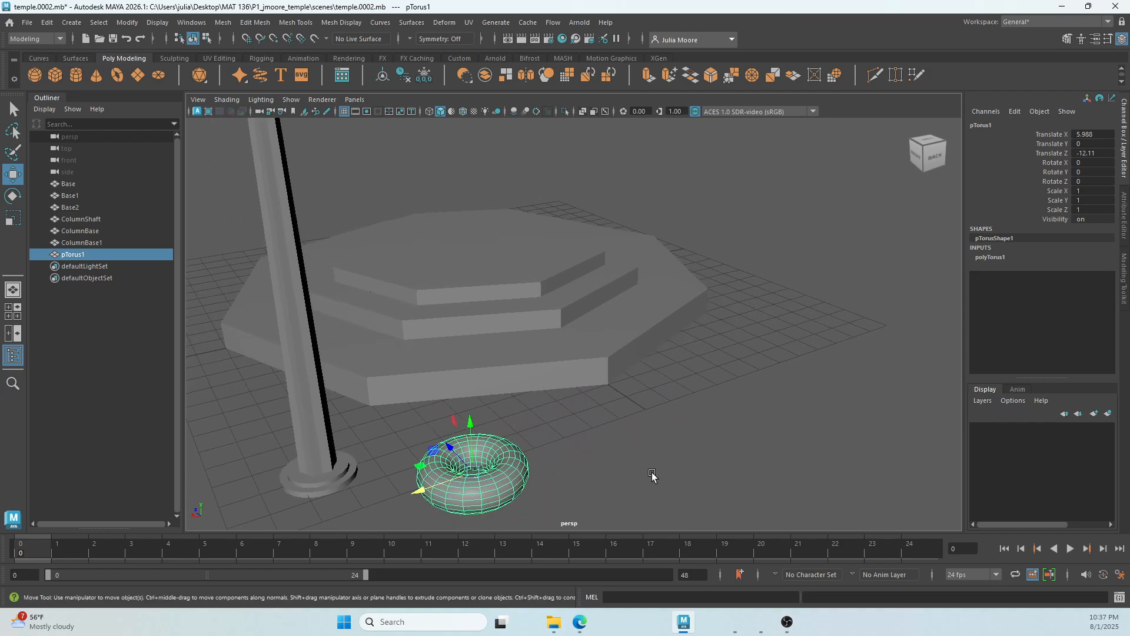
left_click_drag(555, 459, 624, 363, "alt")
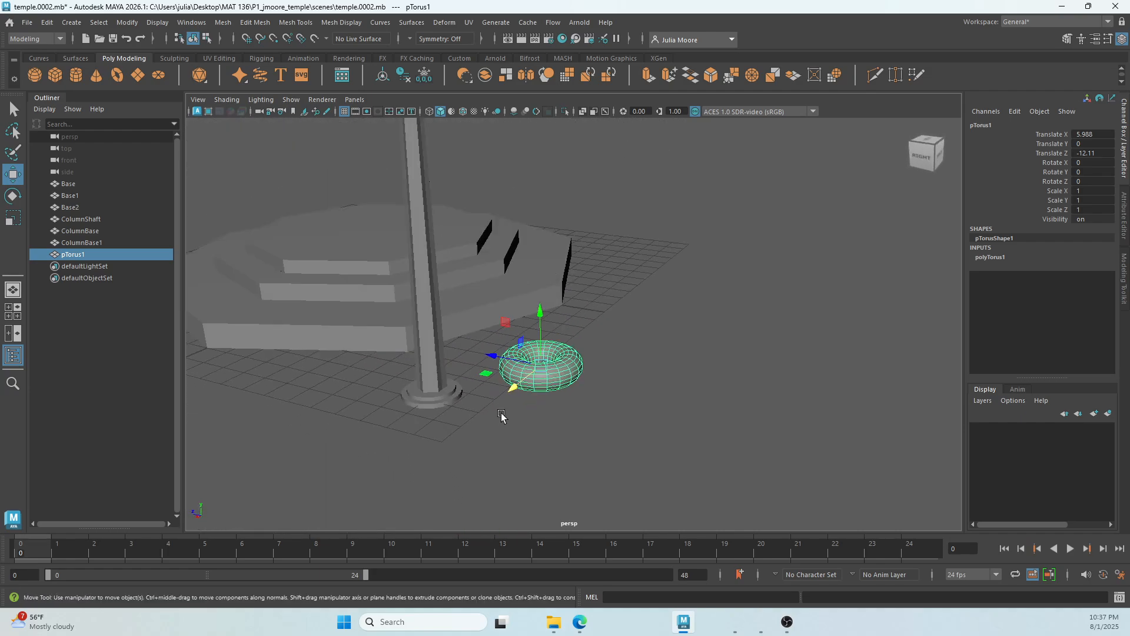
left_click_drag(507, 385, 413, 387)
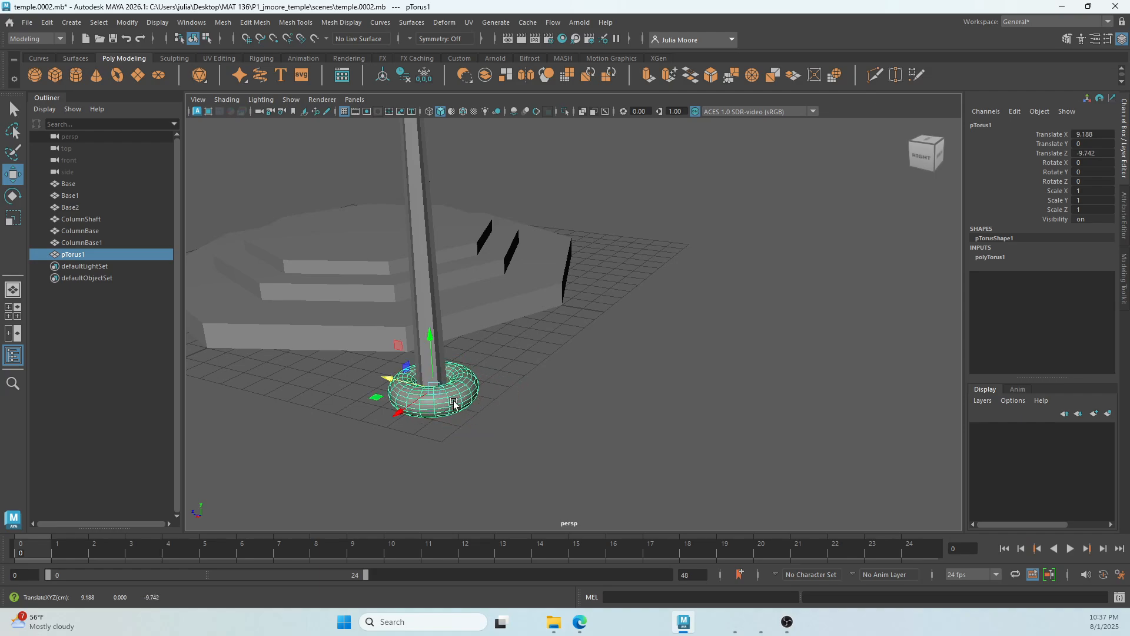
Step: Centre the torus on the column shaft using the front and top views, at about X 9.453, Z -9.864
key("space")
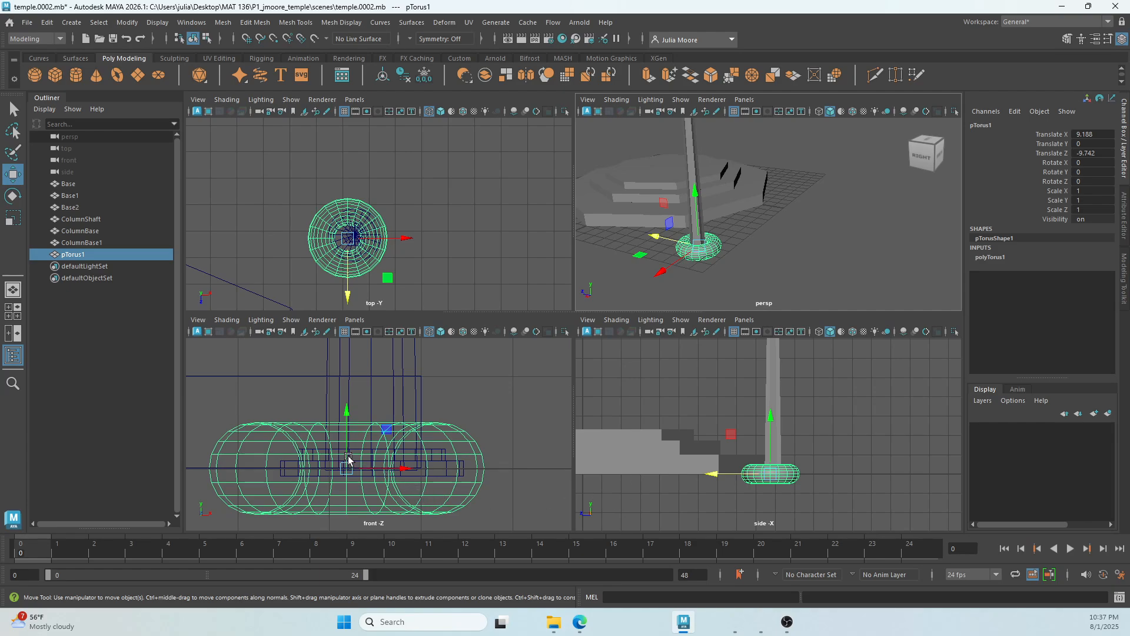
key("space")
left_click_drag(565, 392, 613, 395)
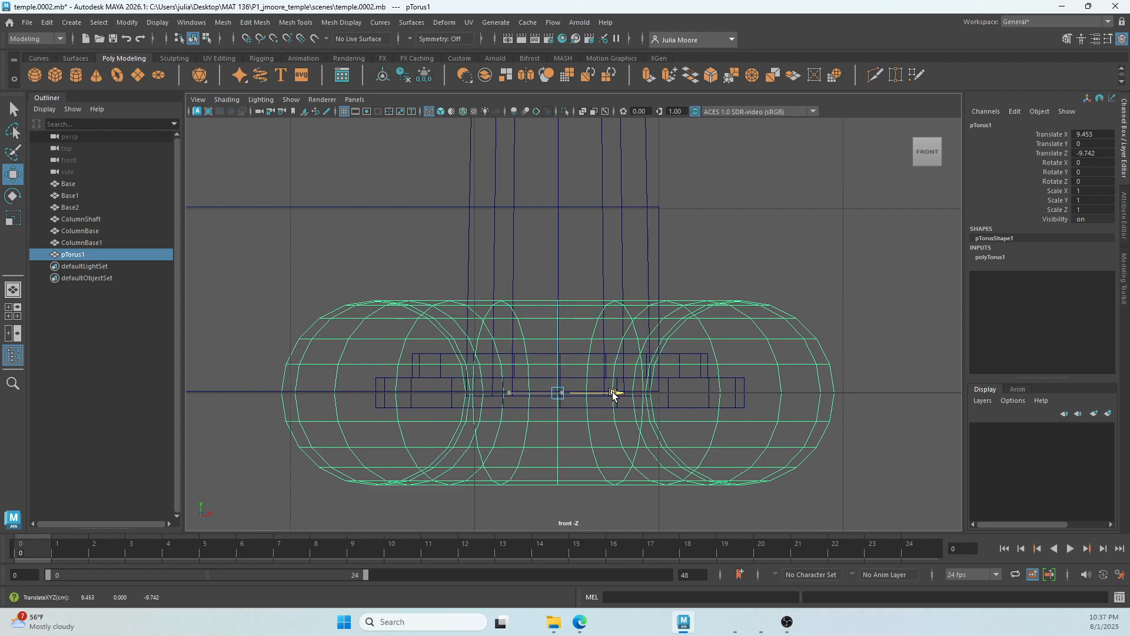
key("space")
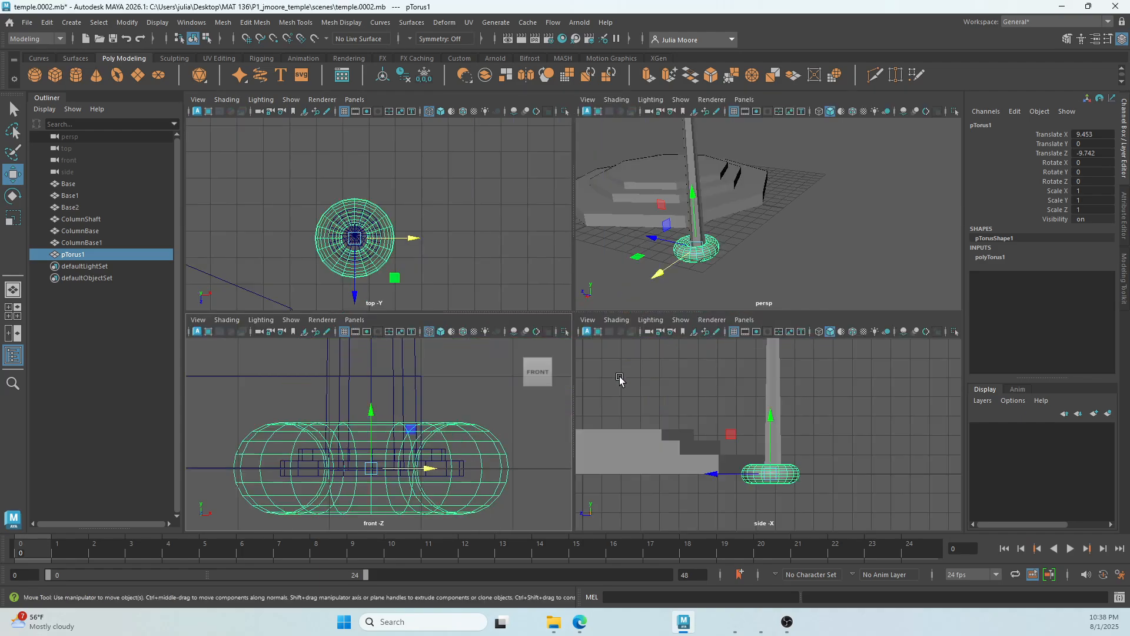
key("space")
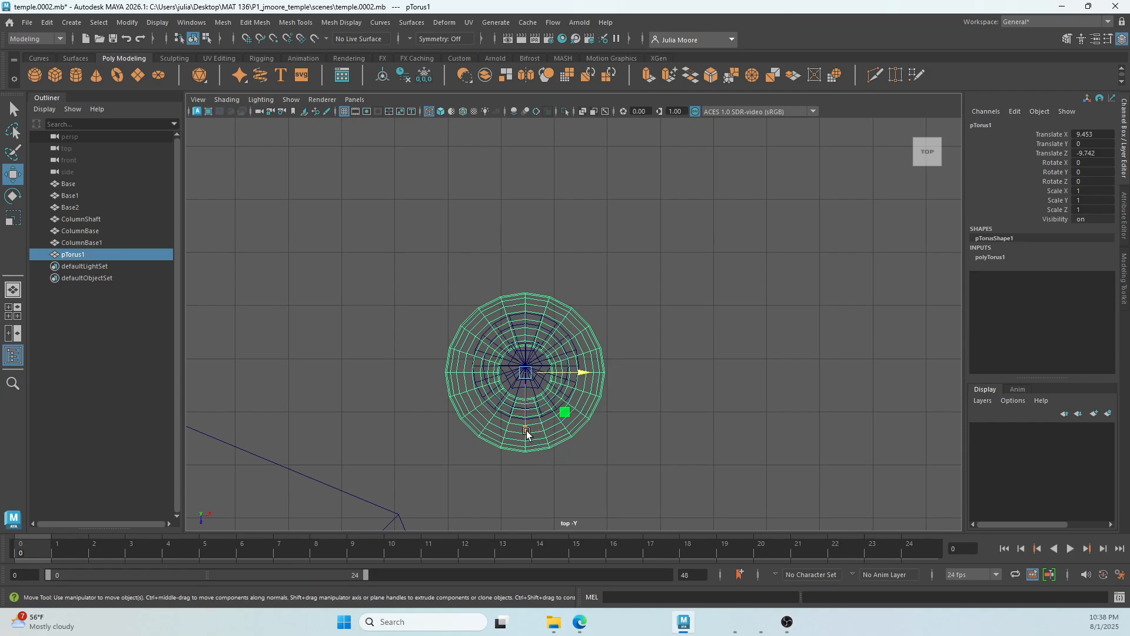
left_click_drag(527, 433, 526, 428)
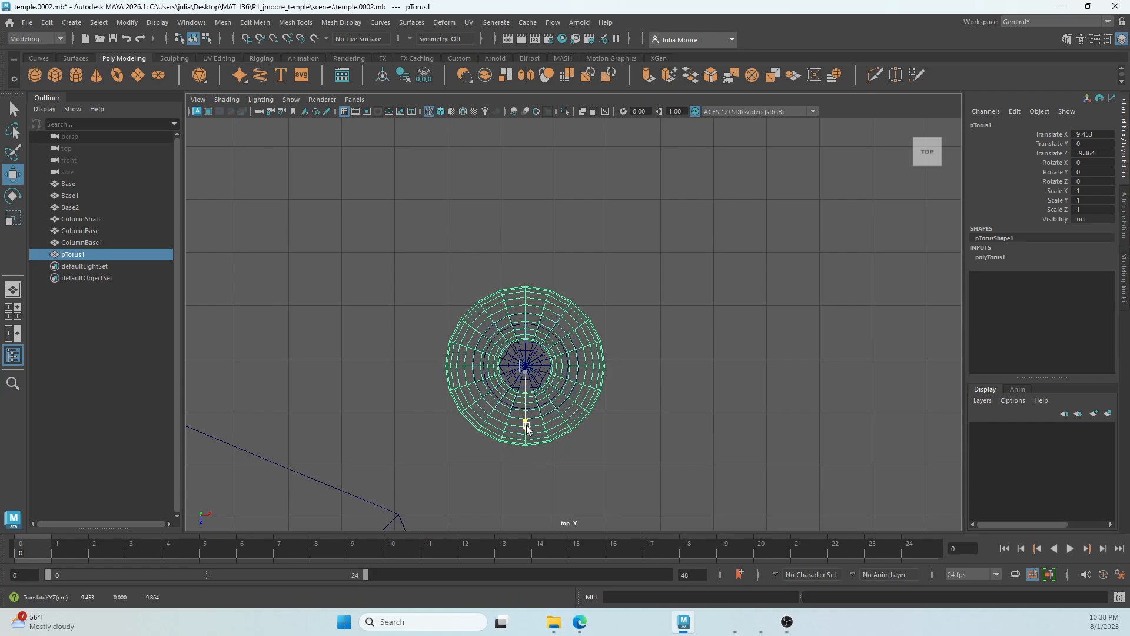
key("space")
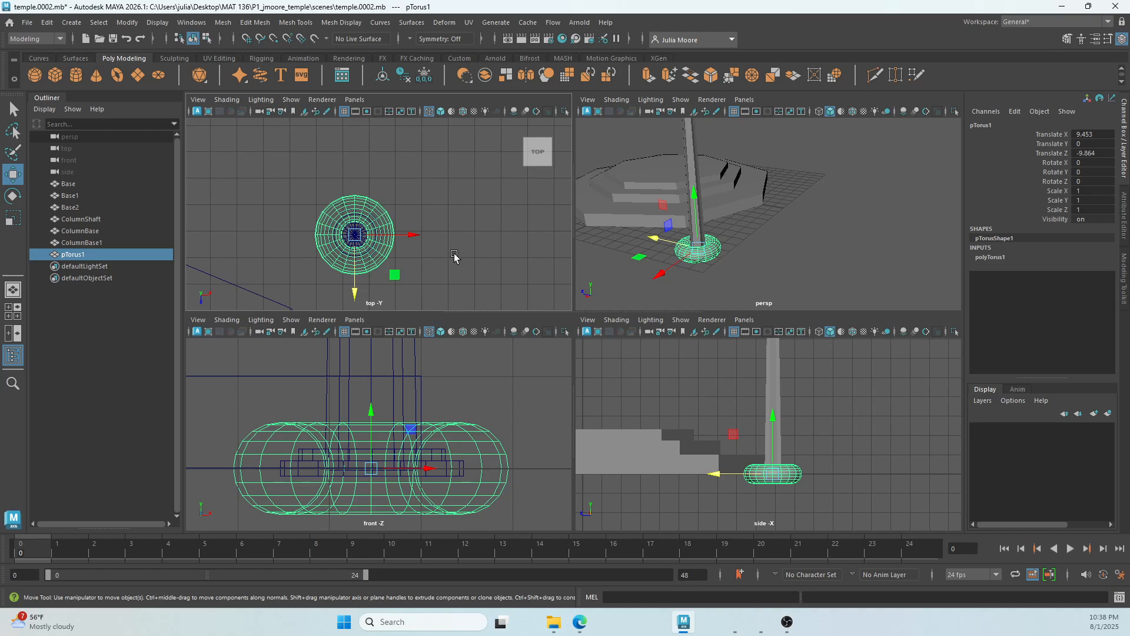
key("space")
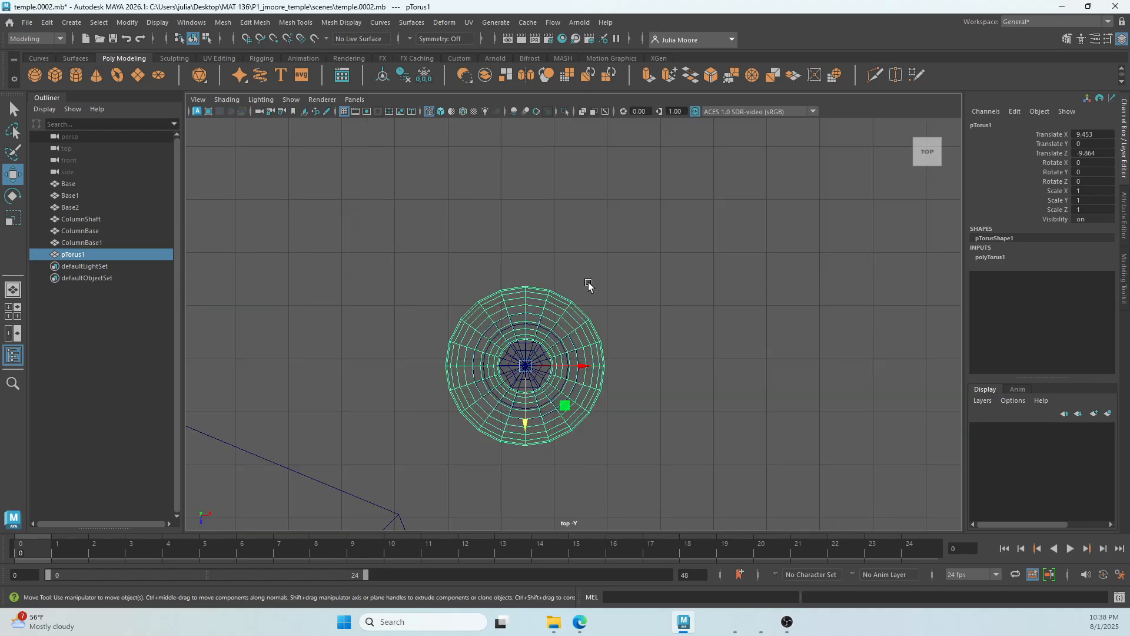
Step: Raise the torus to the top of the column shaft in the side view, at about Y 10.065
key("space")
key("space")
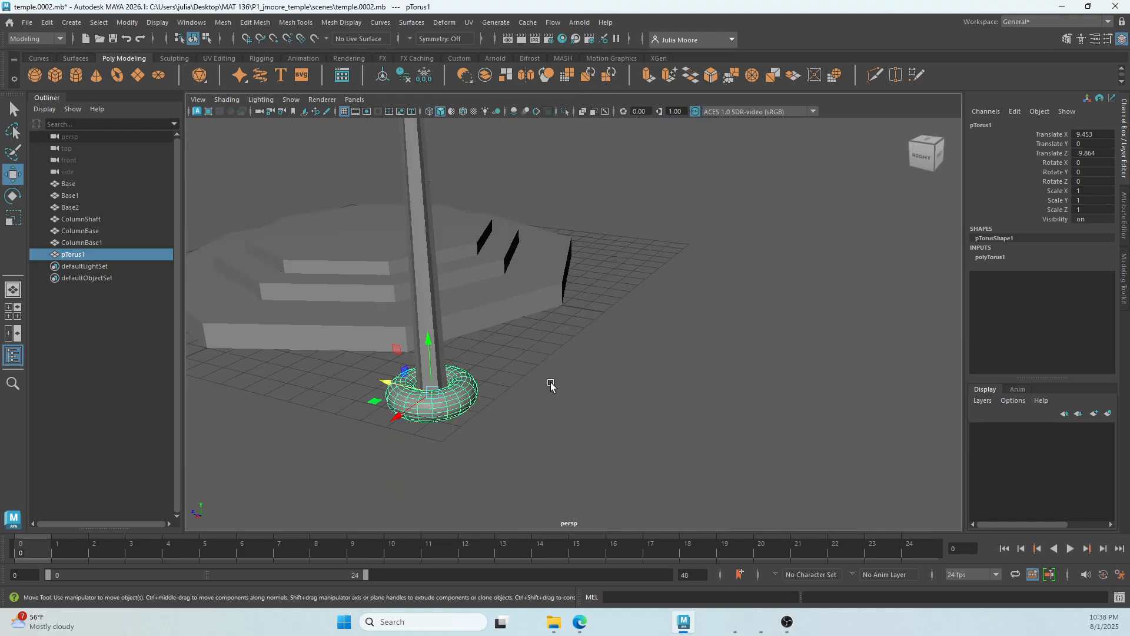
key("space")
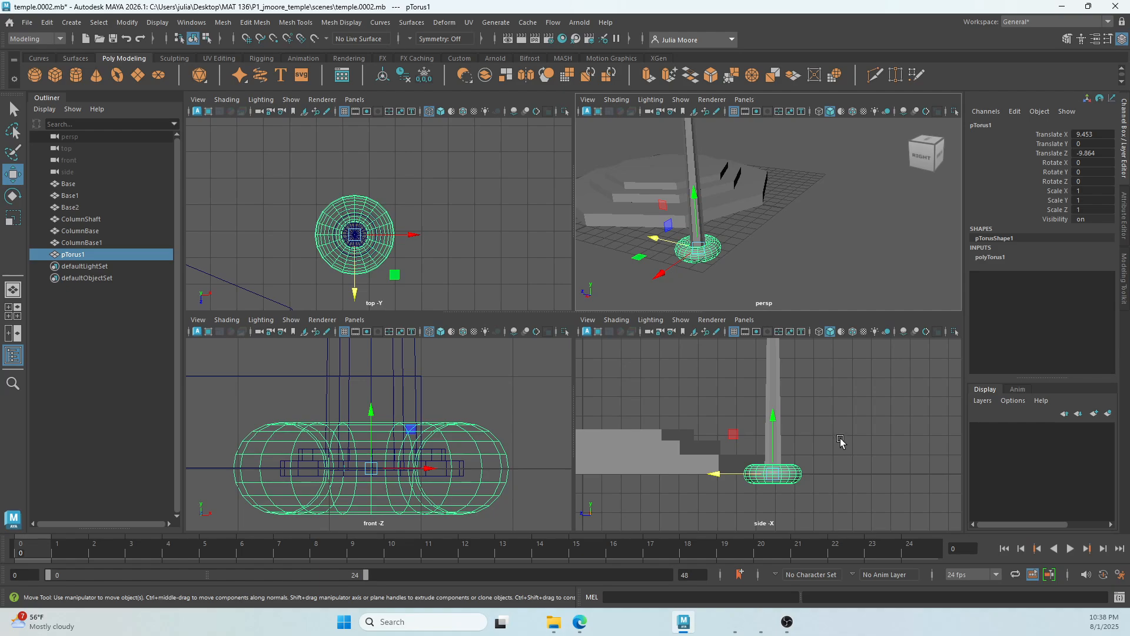
key("space")
scroll(732, 369, "down", 2)
middle_click_drag(689, 297, 693, 416, "alt")
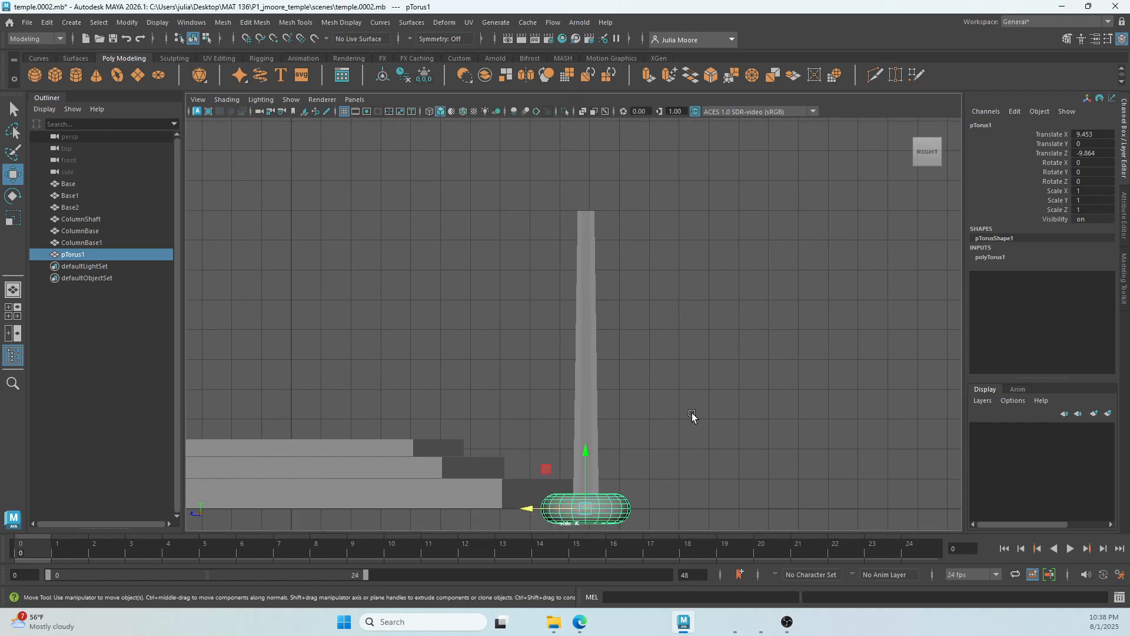
left_click_drag(594, 468, 594, 171)
key("space")
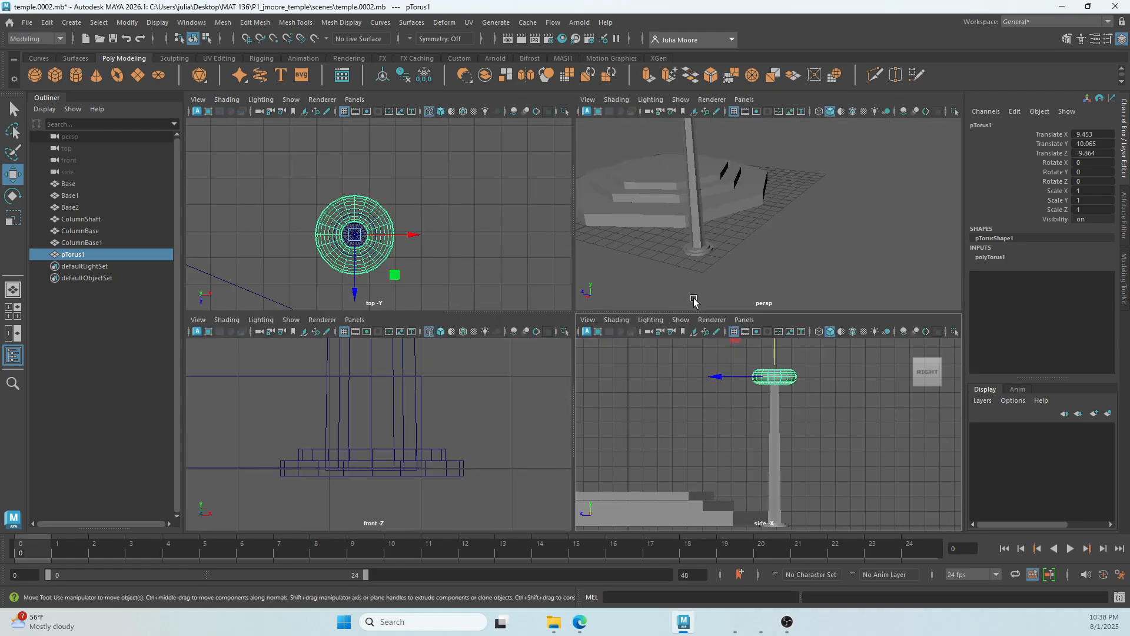
Step: Scale the torus uniformly to about 0.461, and stretch its height to a Y scale of about 0.593
key("space")
left_click_drag(677, 257, 692, 347, "alt")
key("r")
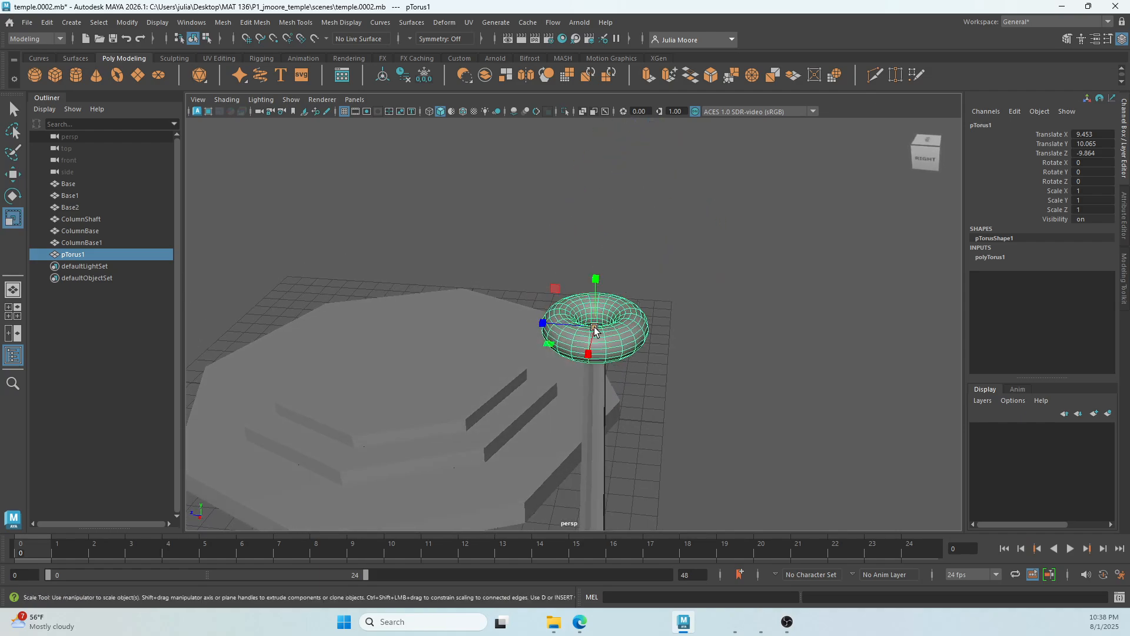
left_click_drag(594, 328, 564, 328)
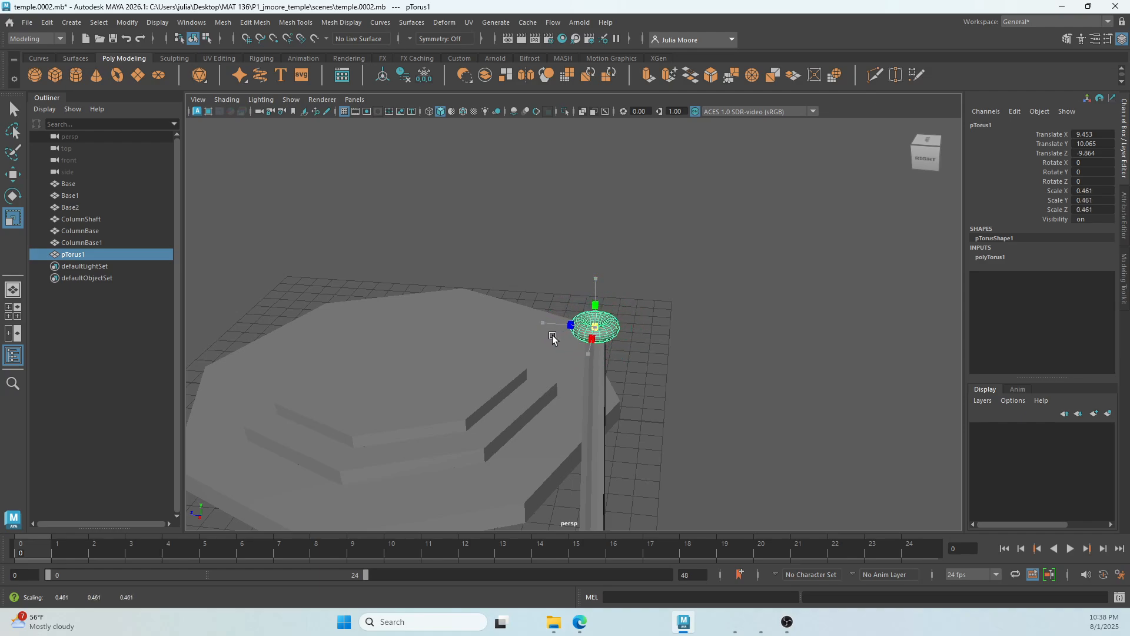
left_click_drag(683, 390, 734, 386, "alt")
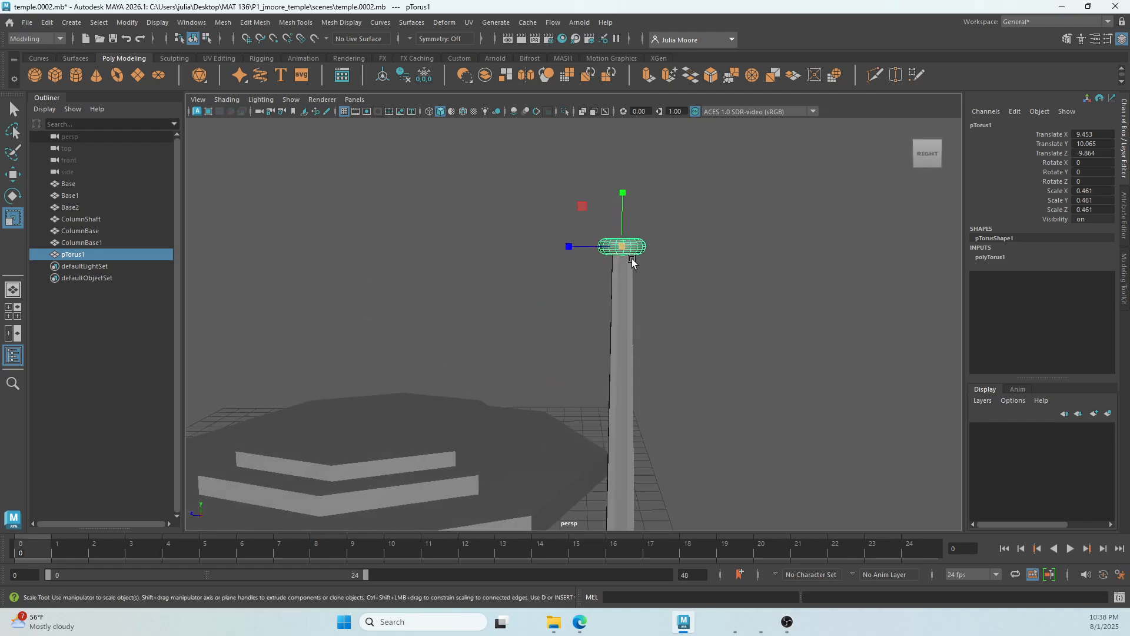
left_click_drag(624, 217, 626, 202)
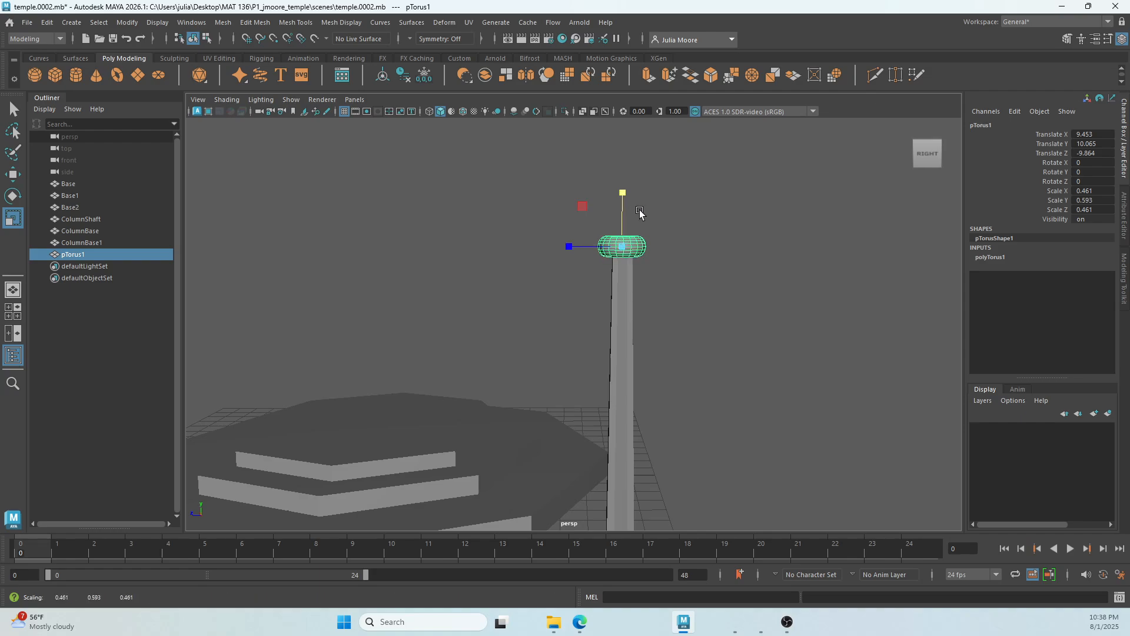
Step: Examine the torus on the shaft and the whole column's proportions from several angles in perspective
left_click_drag(747, 332, 771, 362, "alt")
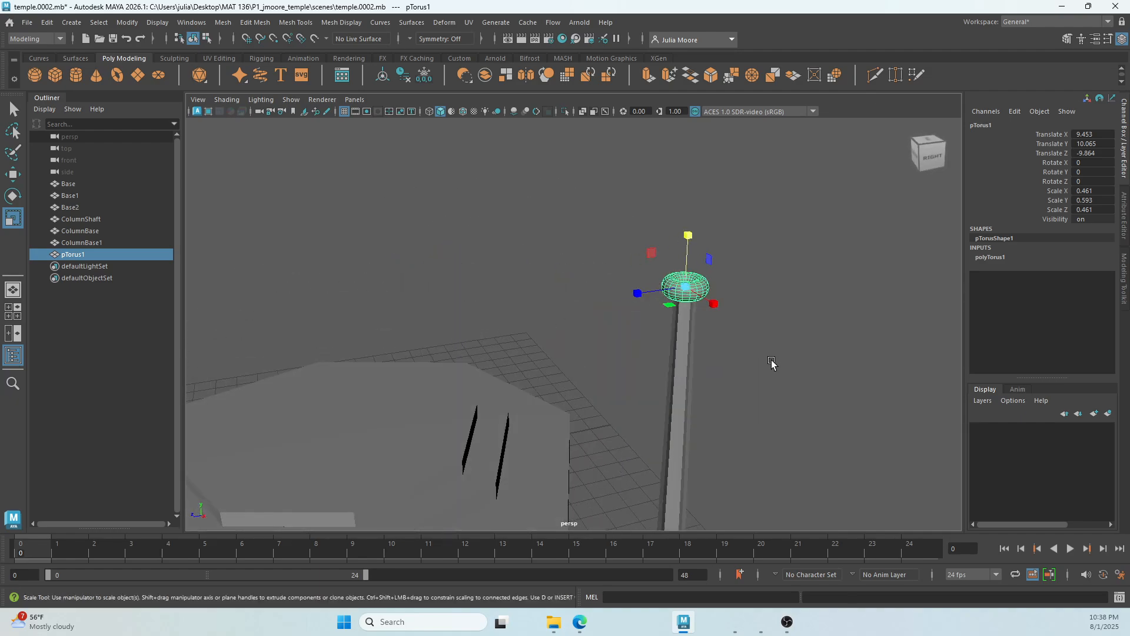
scroll(771, 361, "down", 2)
middle_click_drag(746, 428, 686, 406, "alt")
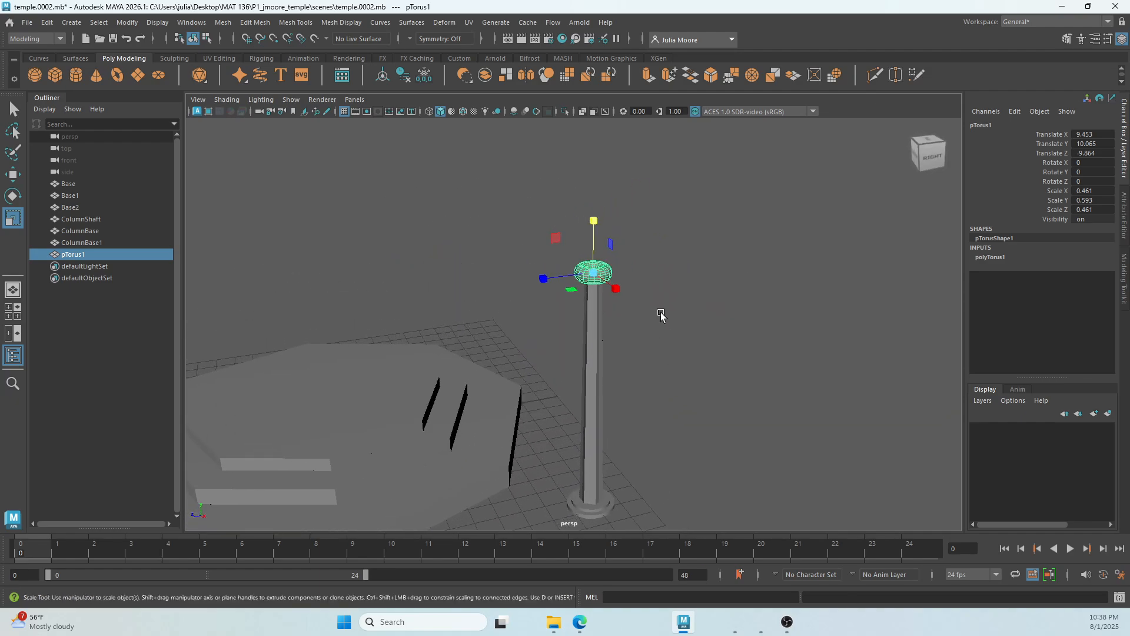
key("w")
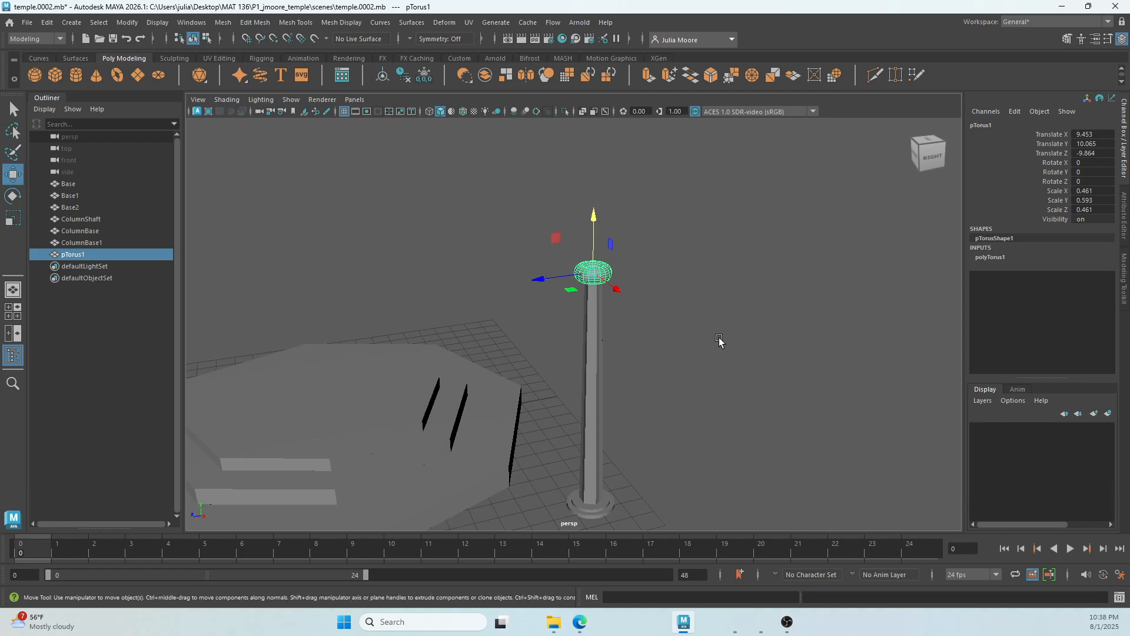
left_click(657, 267)
left_click(591, 279)
left_click_drag(683, 330, 712, 360, "alt")
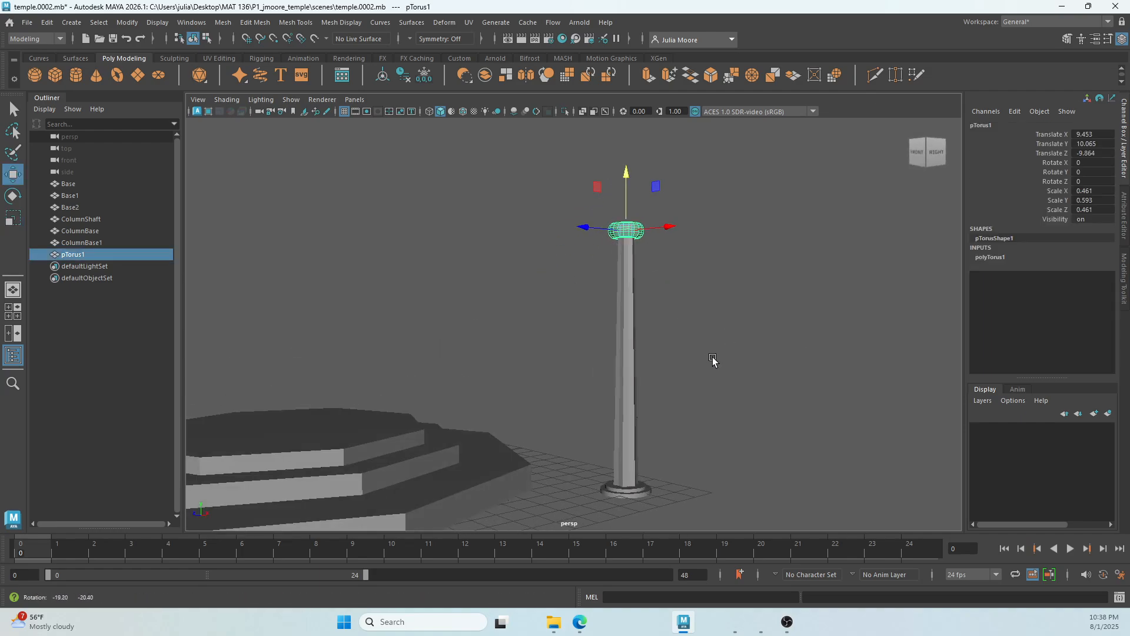
left_click(724, 366)
left_click_drag(725, 288, 714, 313, "alt")
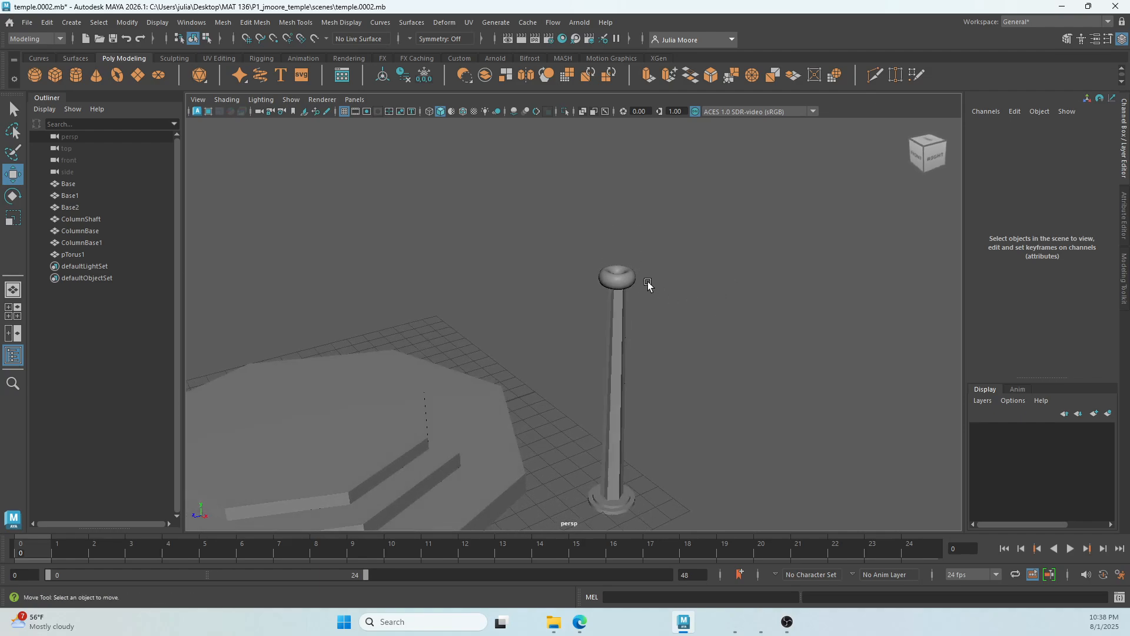
Step: Rename the torus on top of the column shaft as ColumnCapital
left_click(628, 286)
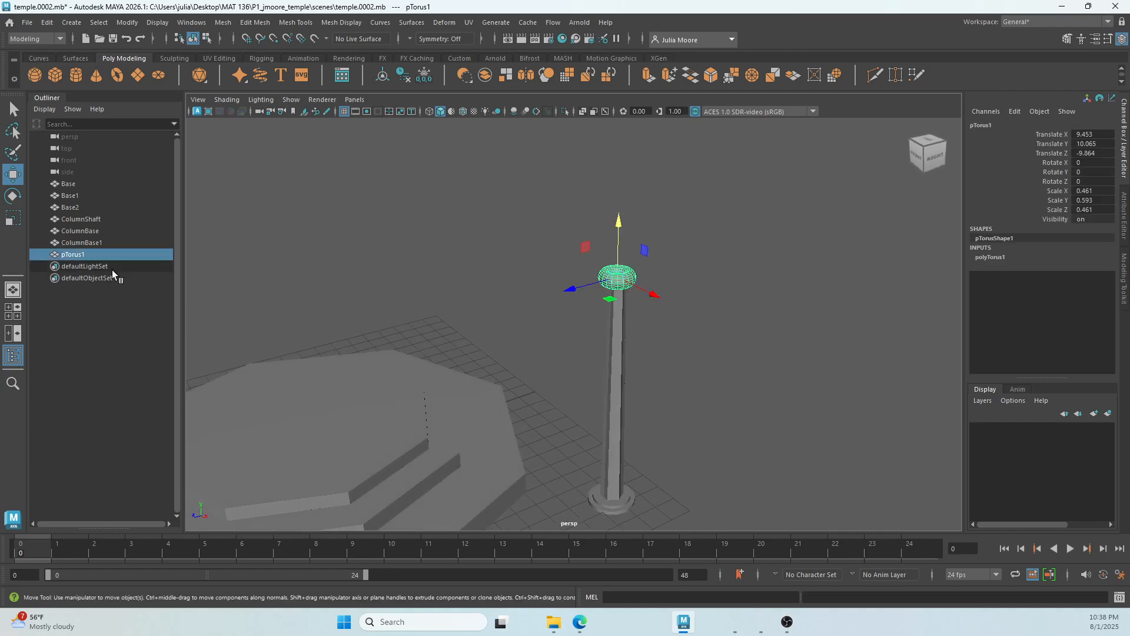
double_click(72, 256)
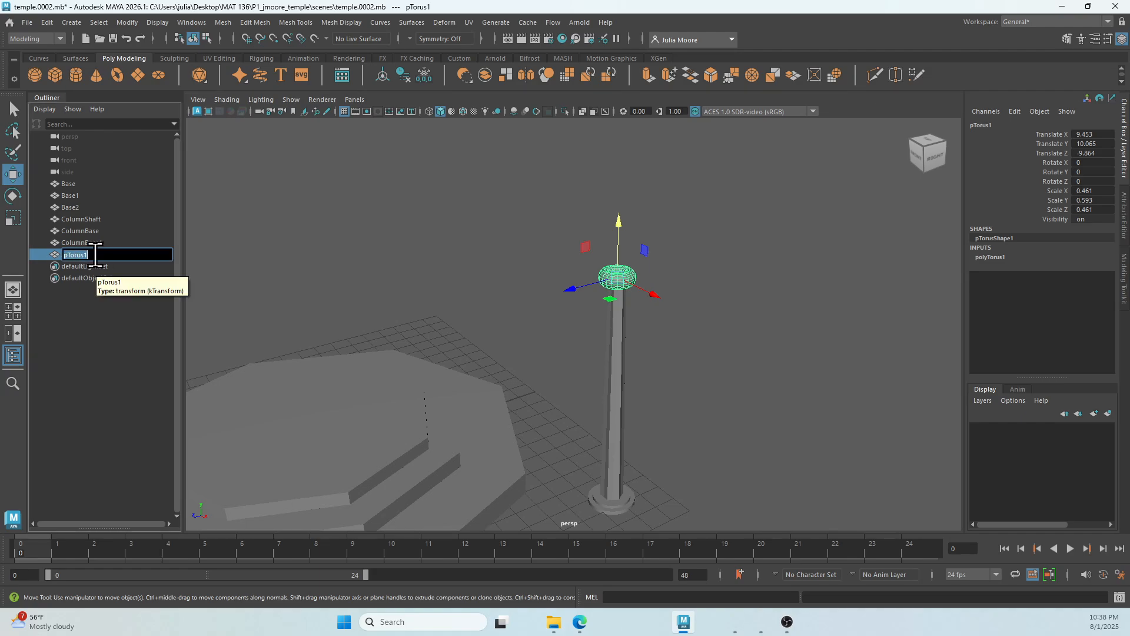
type("c")
type("c")
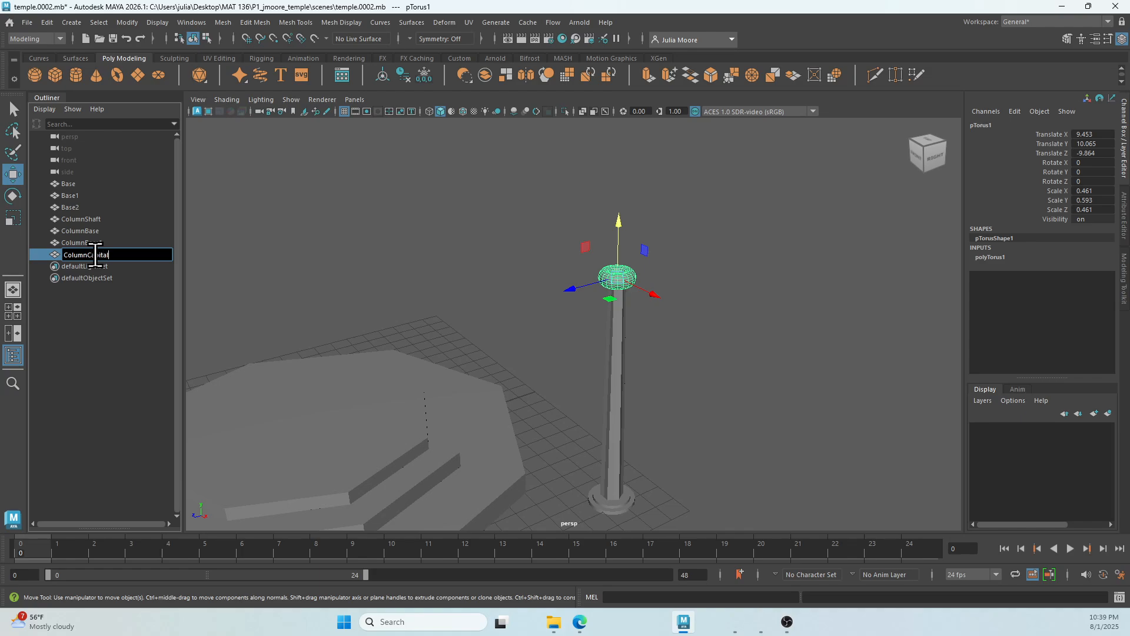
key("Return")
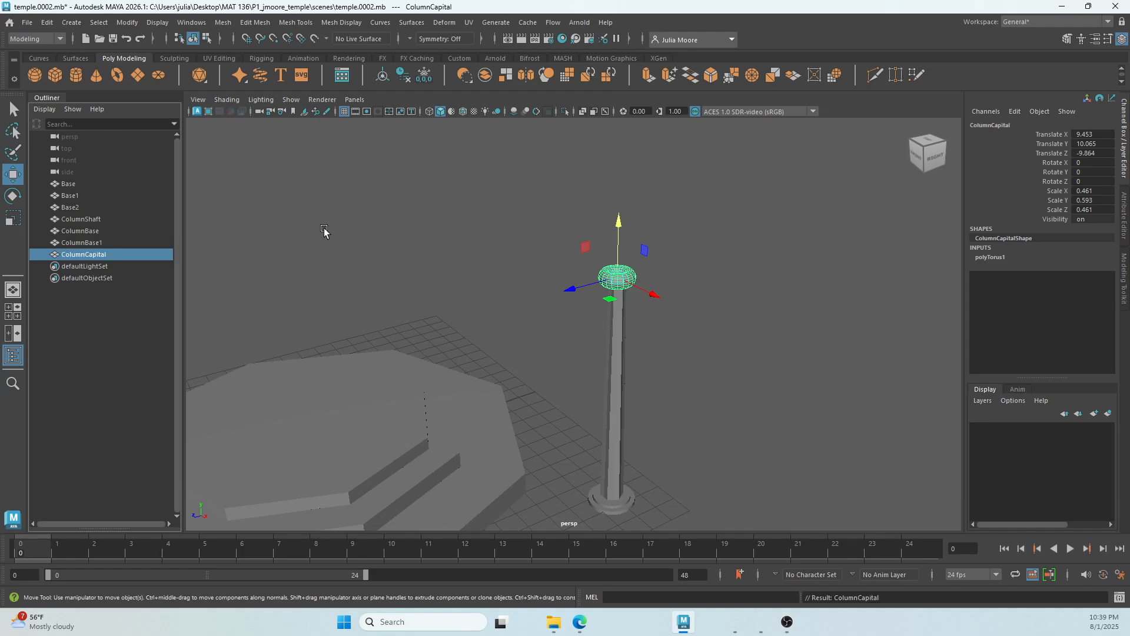
Step: Select ColumnShaft, ColumnBase, ColumnBase1 and ColumnCapital and group them together
left_click(675, 410)
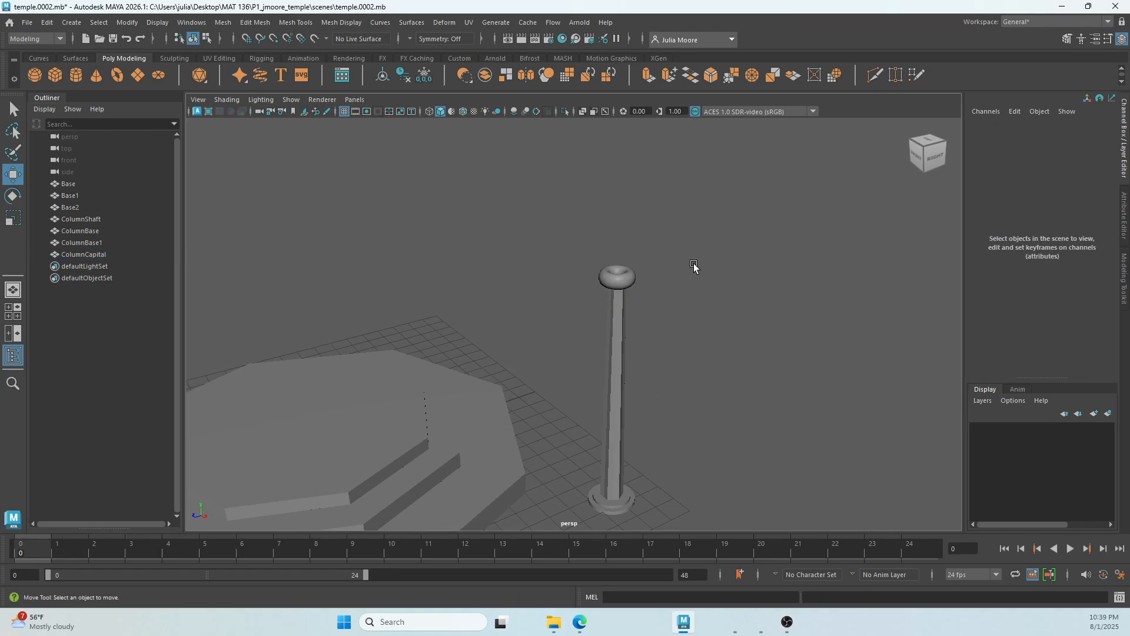
left_click_drag(709, 442, 667, 447, "alt")
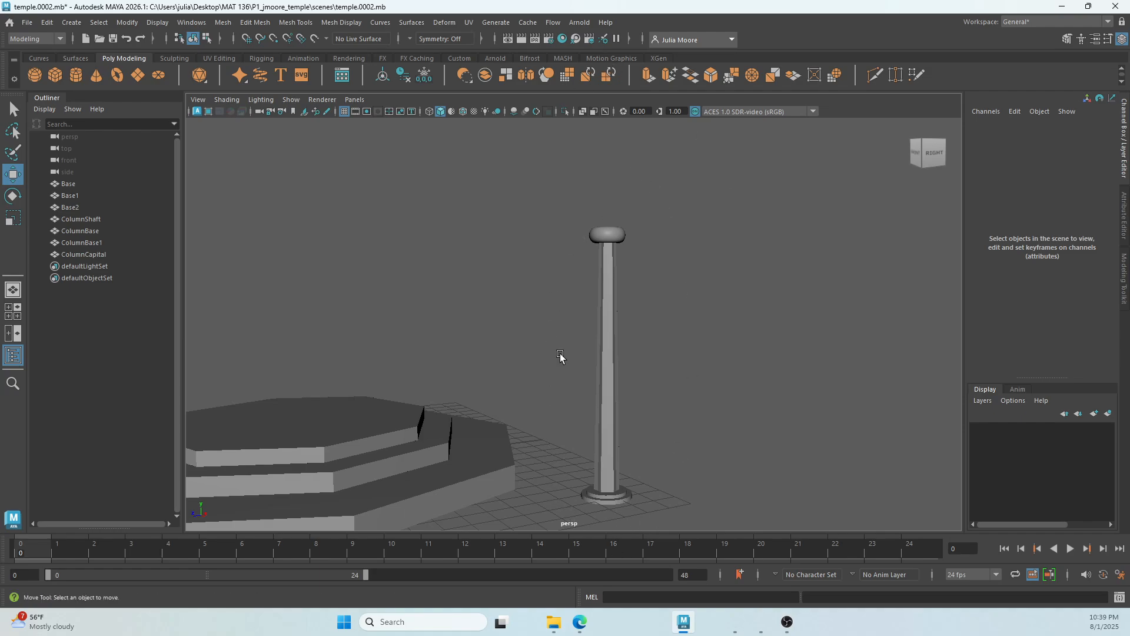
left_click_drag(560, 357, 623, 451, "alt")
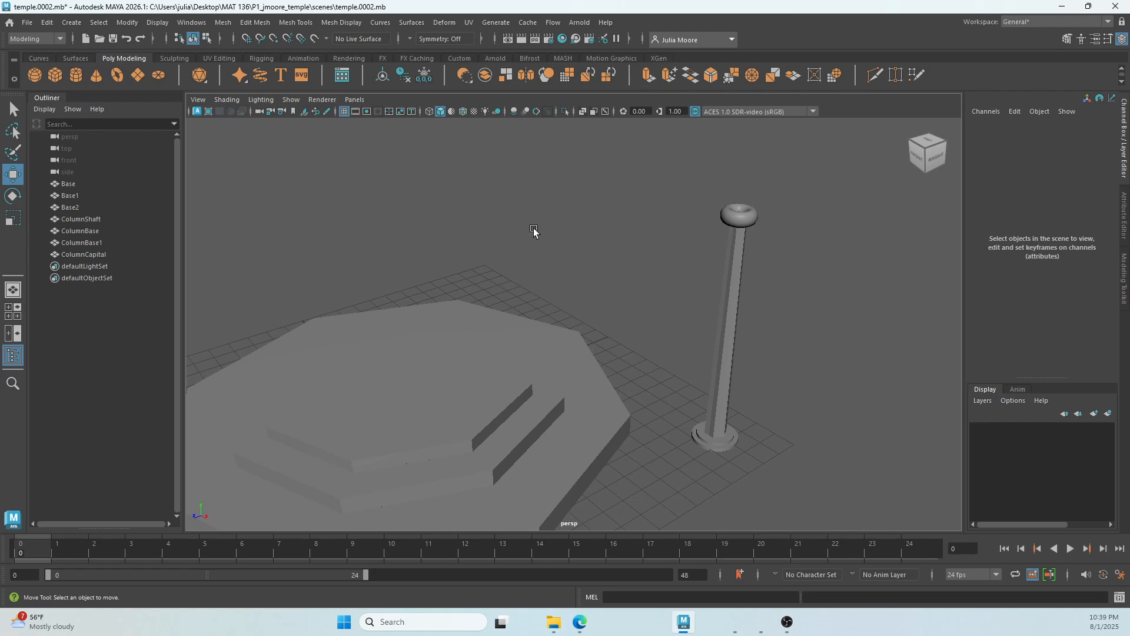
left_click(97, 220)
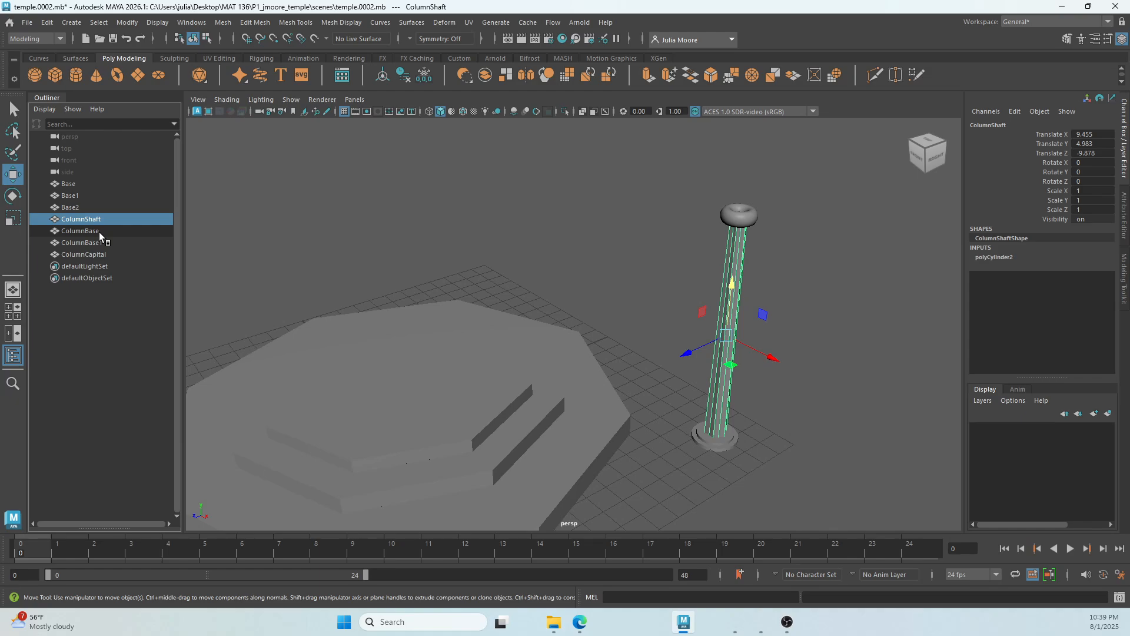
left_click(99, 232, "shift")
left_click(99, 254, "shift")
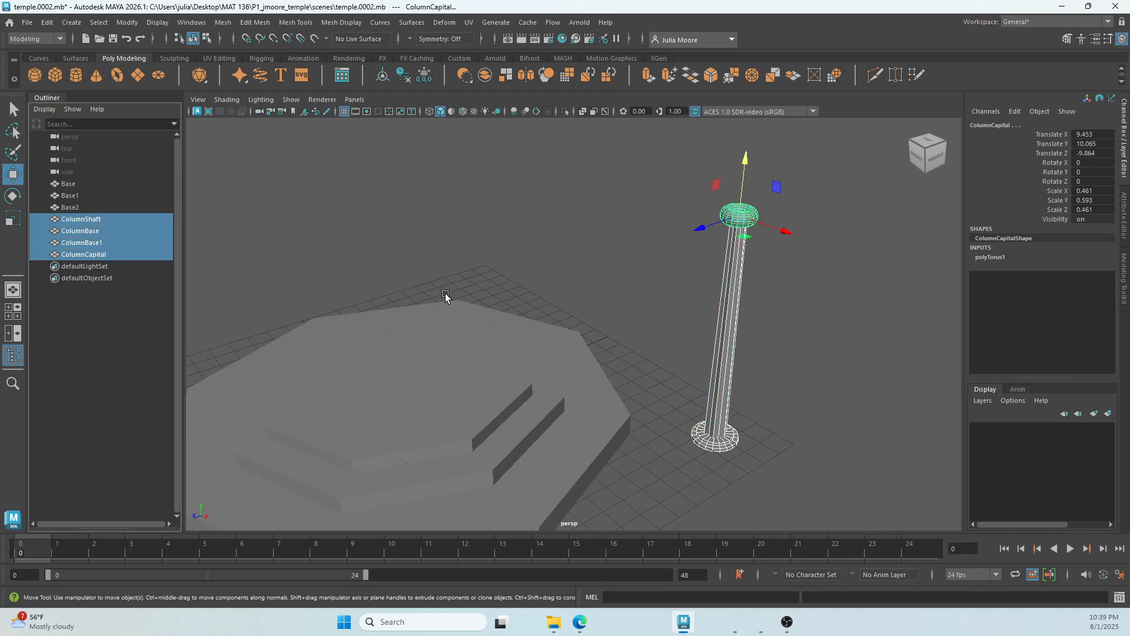
left_click(624, 366)
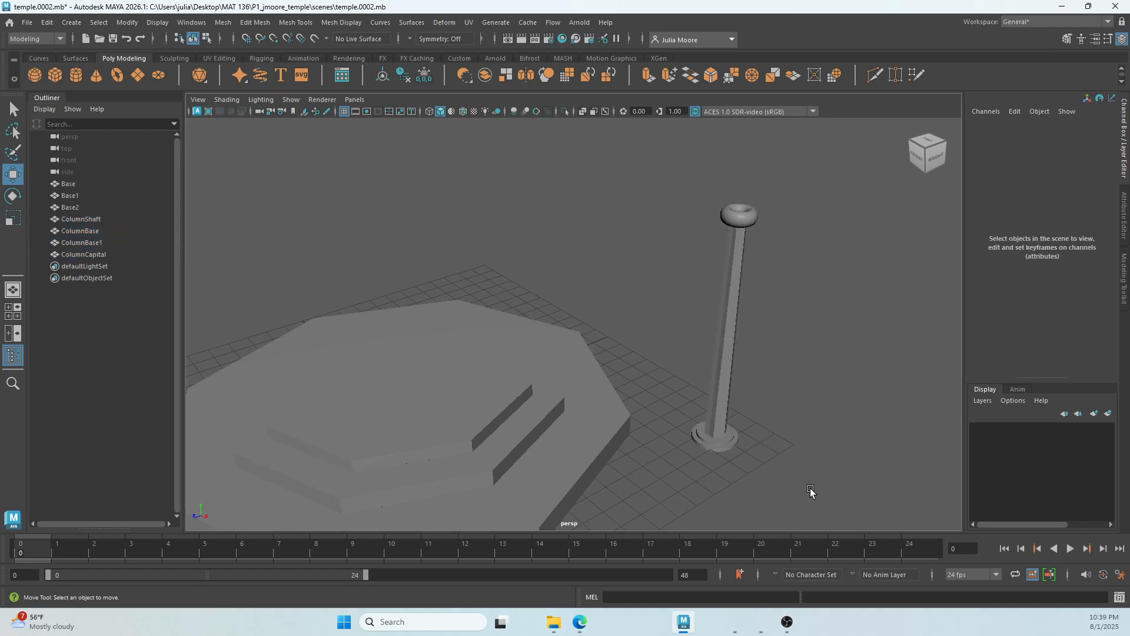
left_click_drag(830, 493, 646, 164)
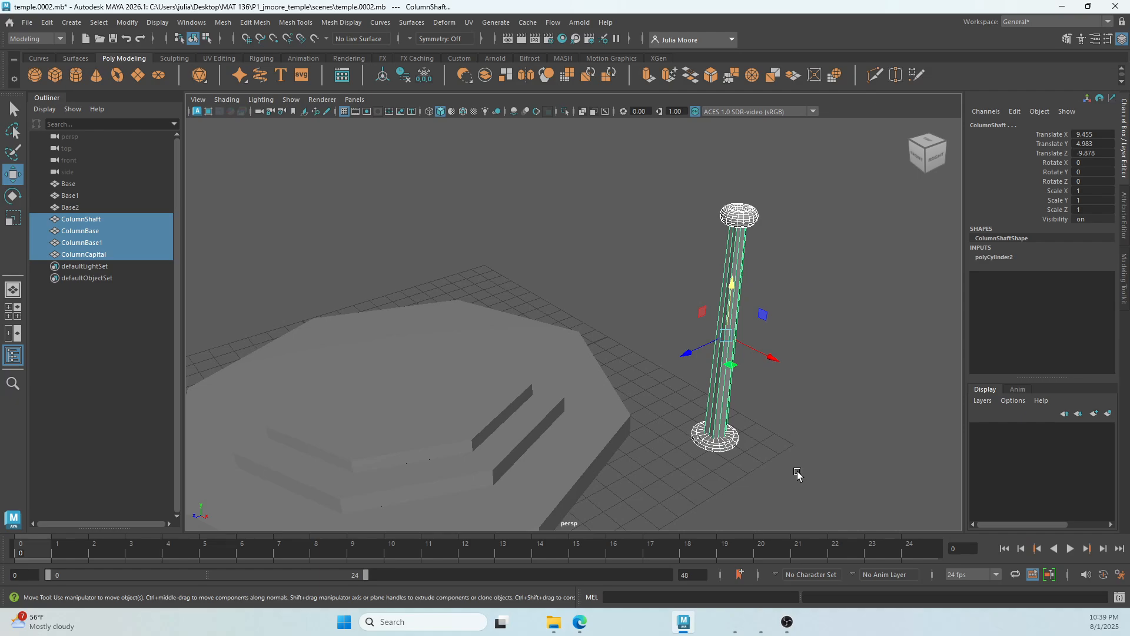
key("ctrl+g")
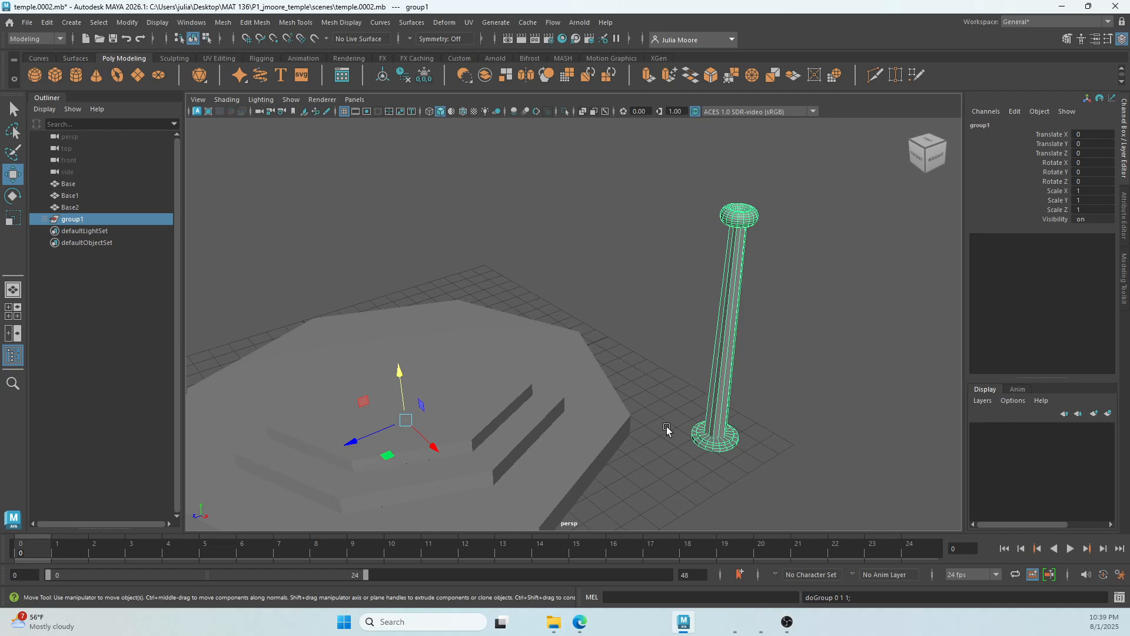
Step: Try moving the column group with its pivot at the scene origin, and undo the moves
mouse_move(670, 431)
left_mouse_down("alt")
mouse_move(686, 469)
mouse_move(703, 439)
mouse_move(693, 421)
mouse_move(665, 439)
left_mouse_up("alt")
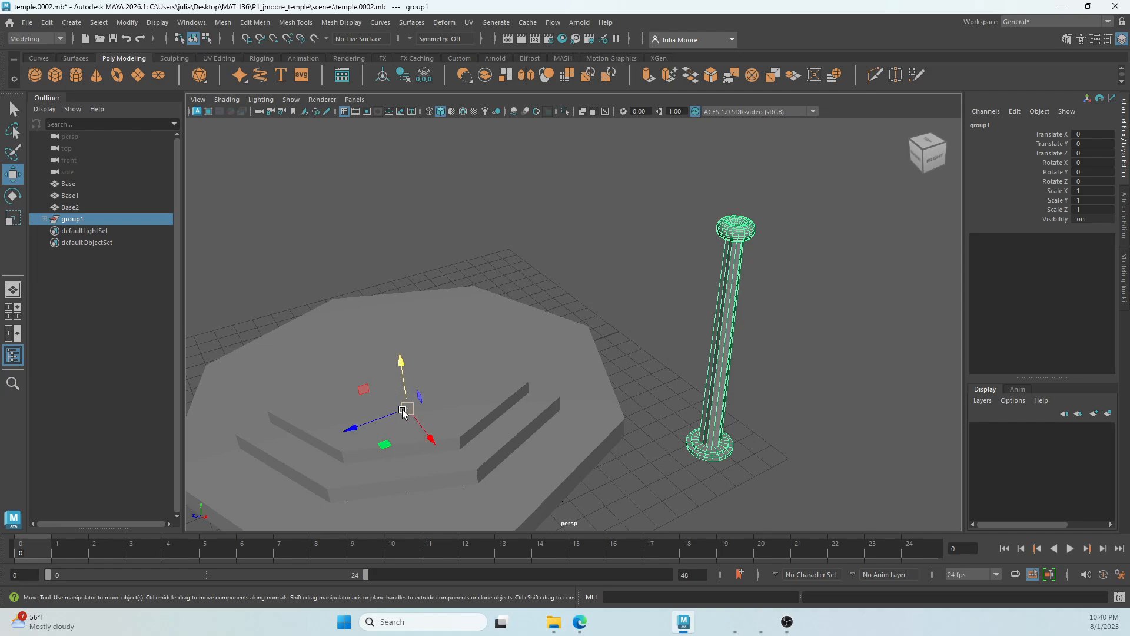
left_click_drag(381, 416, 338, 404)
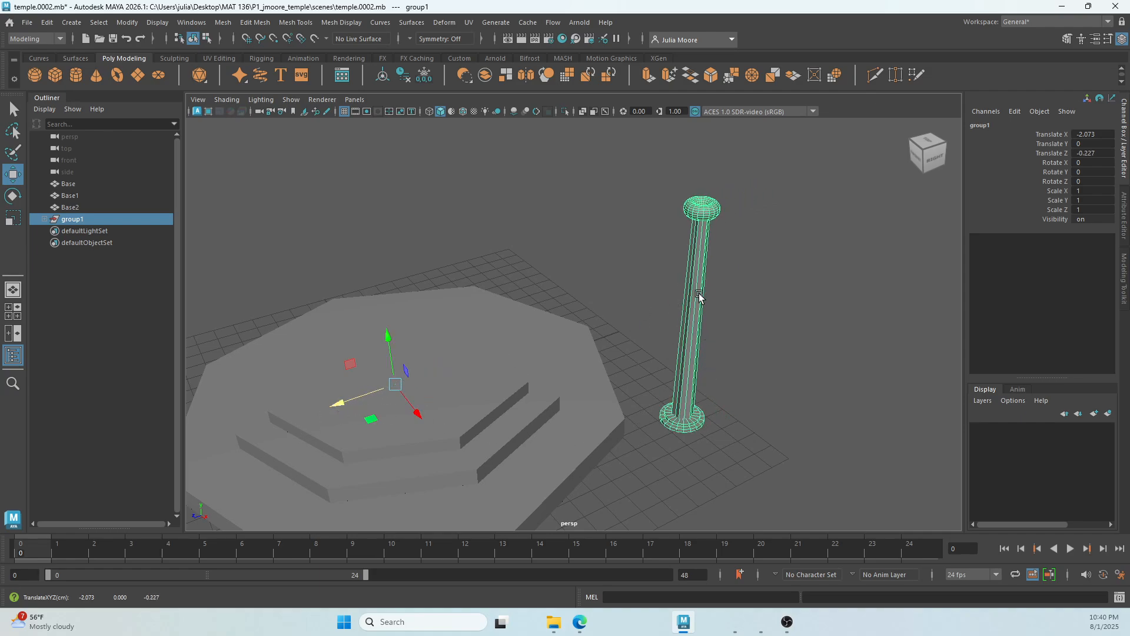
key("ctrl+z")
key("ctrl+z")
key("ctrl+z")
key("ctrl+z")
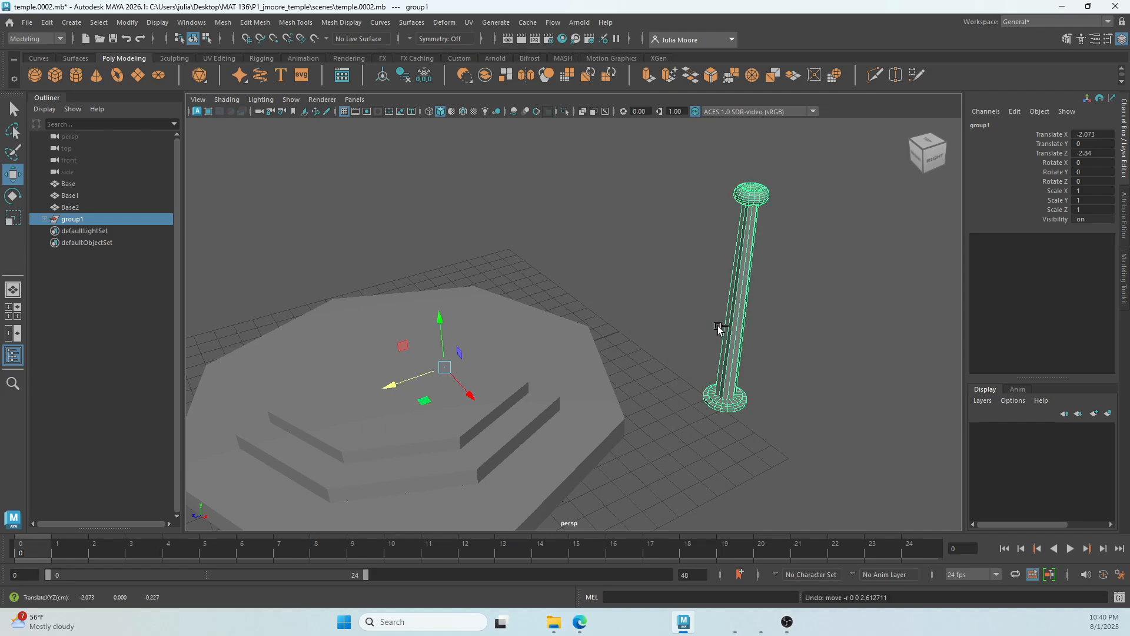
key("ctrl+z")
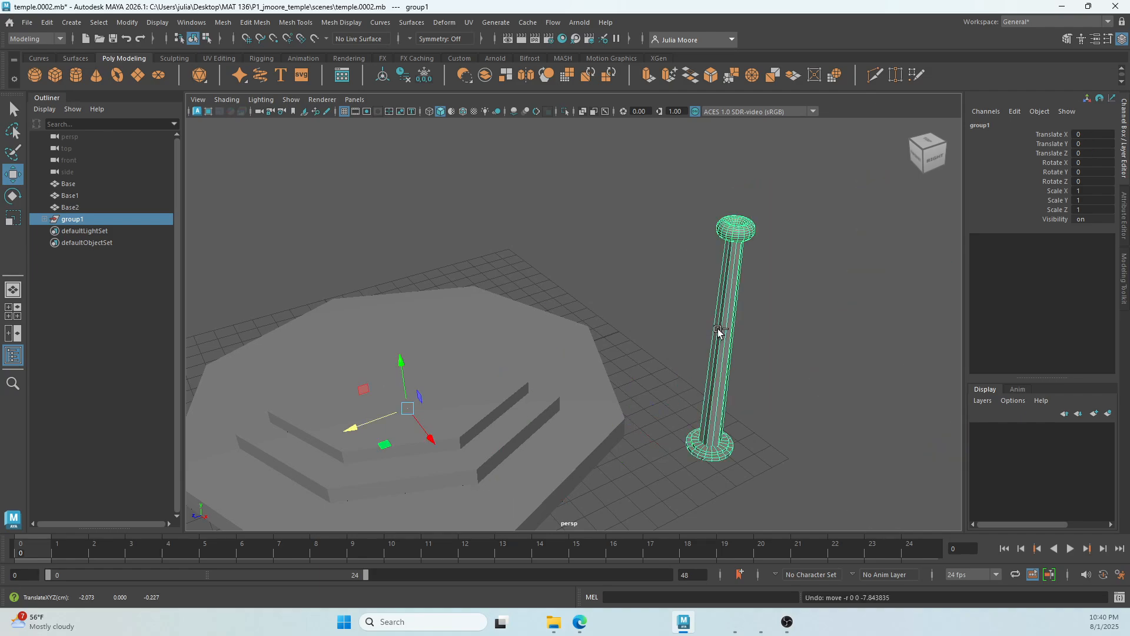
Step: Select the whole column group through its shaft and centre the group's pivot
left_click_drag(683, 343, 653, 345, "alt")
left_click(700, 316)
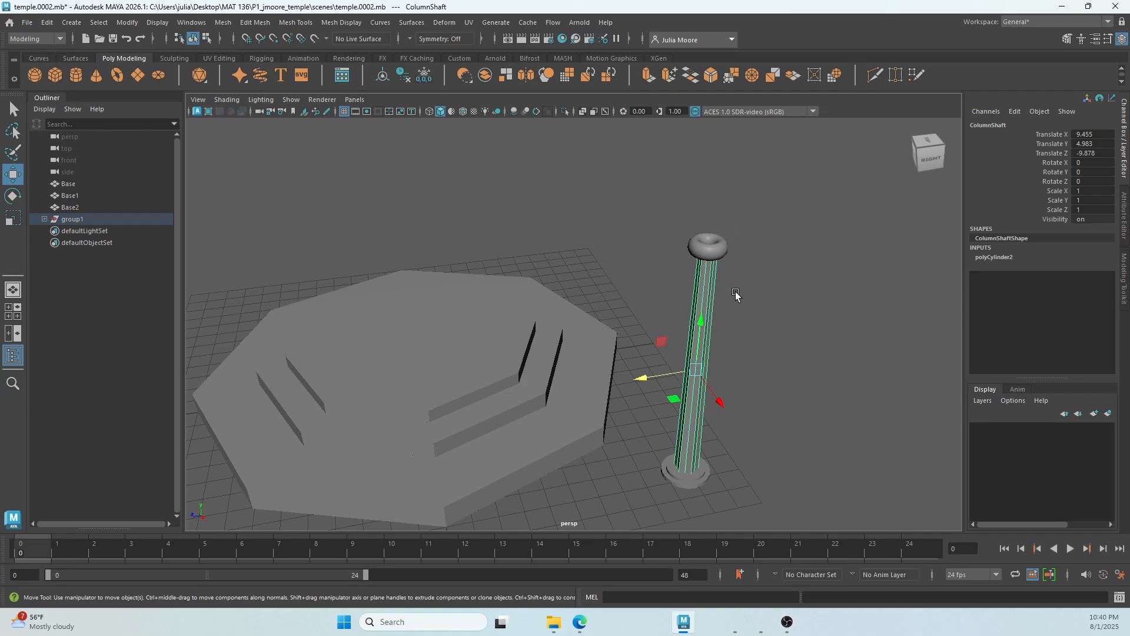
key("Up")
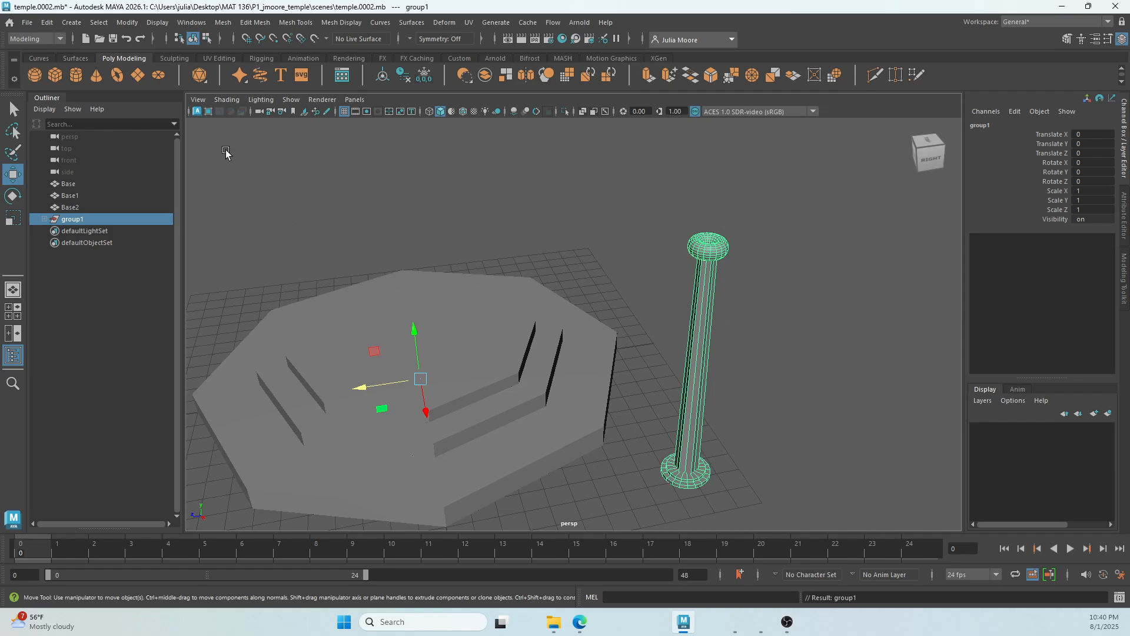
left_click(135, 22)
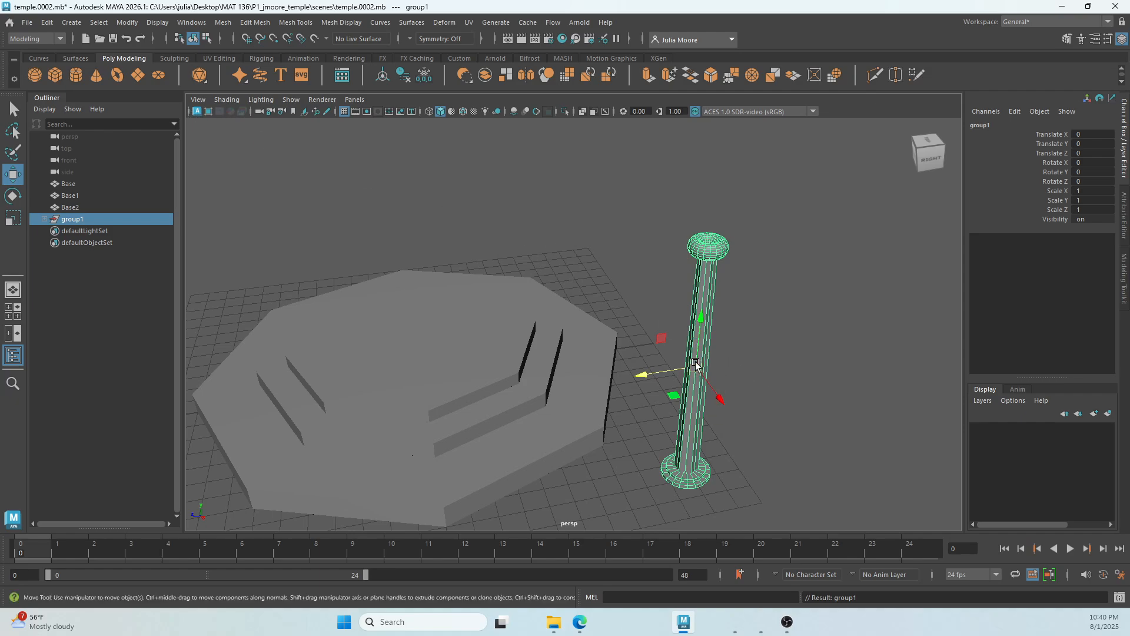
left_click_drag(690, 345, 664, 340, "alt")
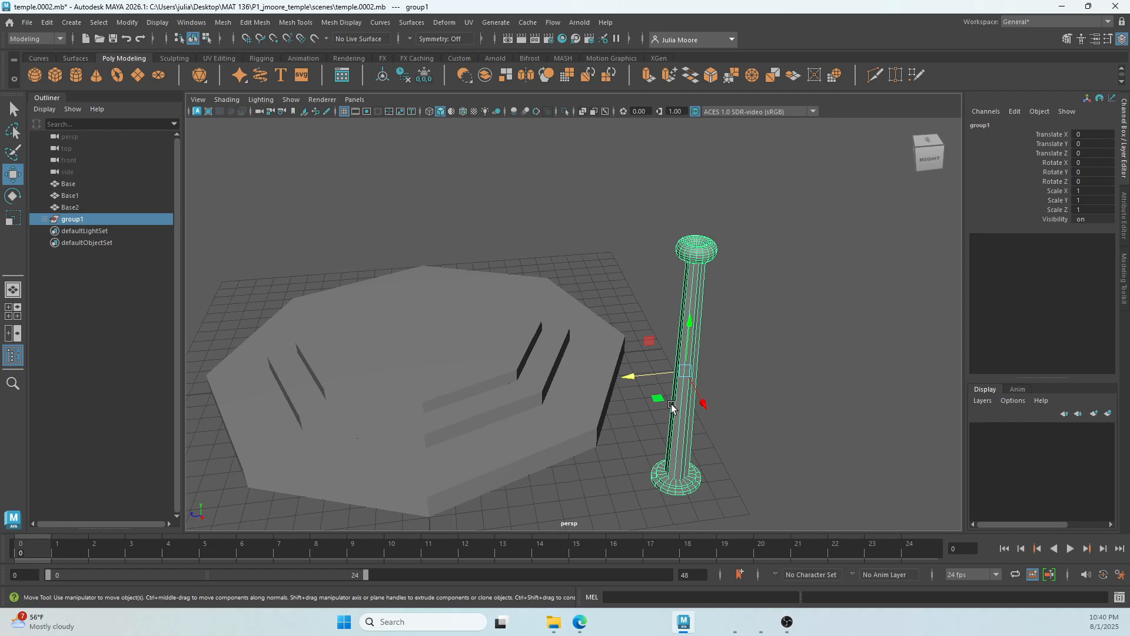
Step: Rename the group of column parts as Column and clear the selection
double_click(78, 220)
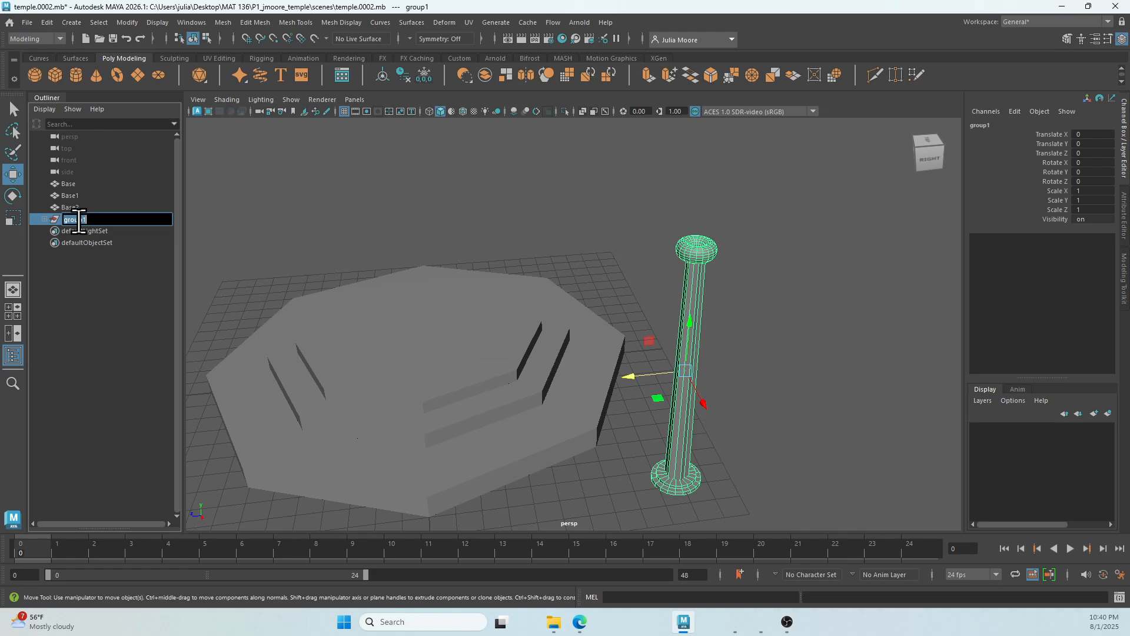
type("column")
left_click(433, 196)
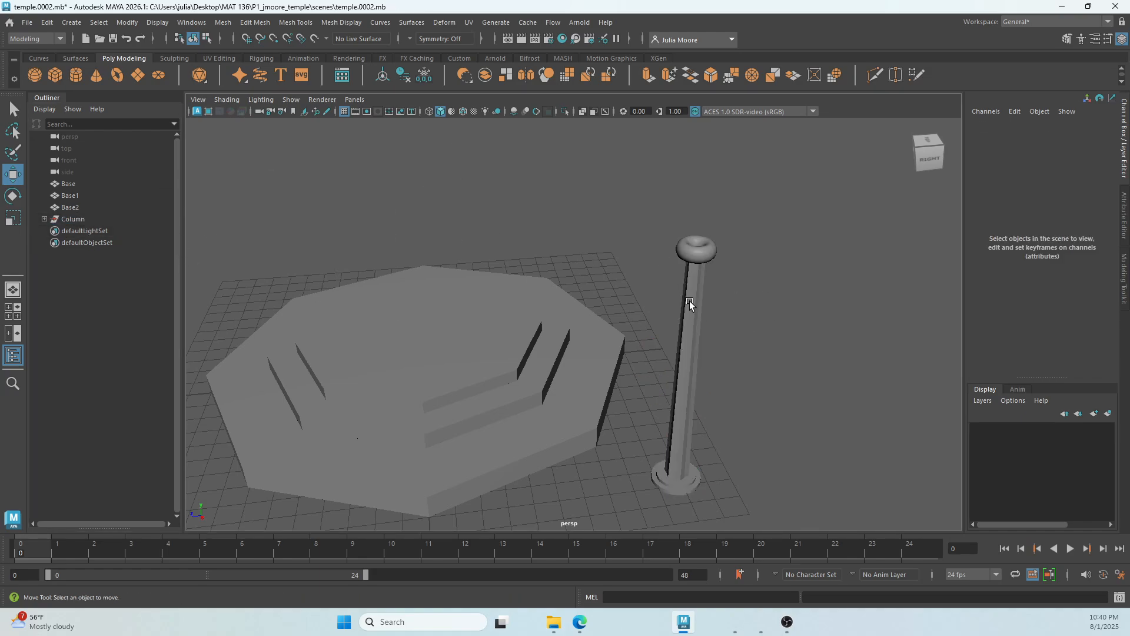
Step: Expand the Column group, check its shaft, base and capital parts by selecting each in turn, and collapse the group
left_click(45, 219)
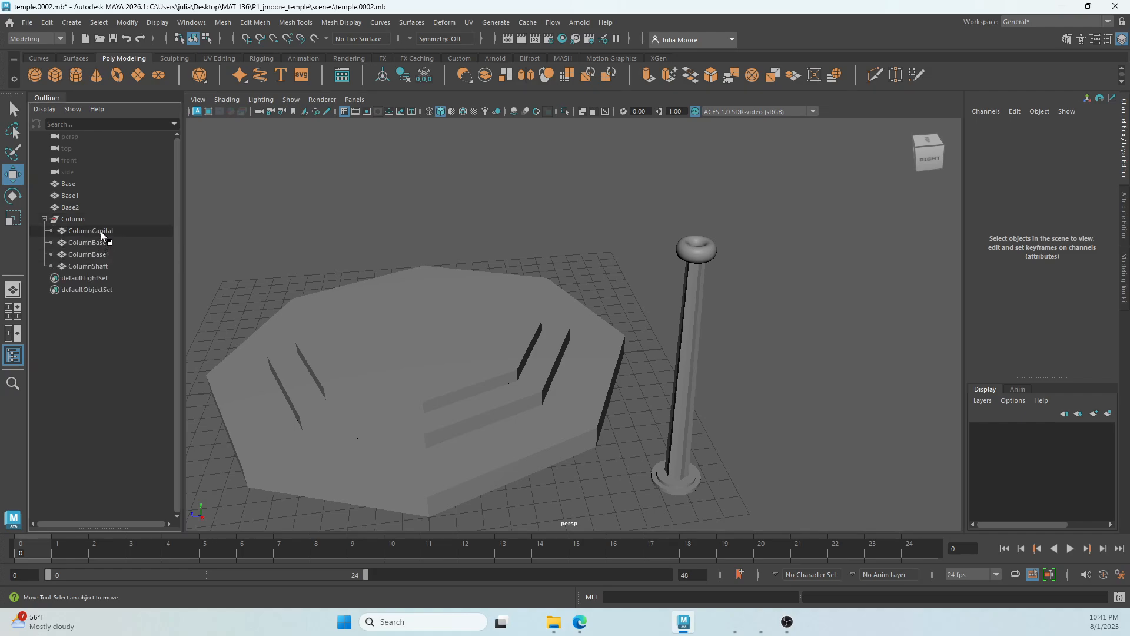
left_click(88, 266)
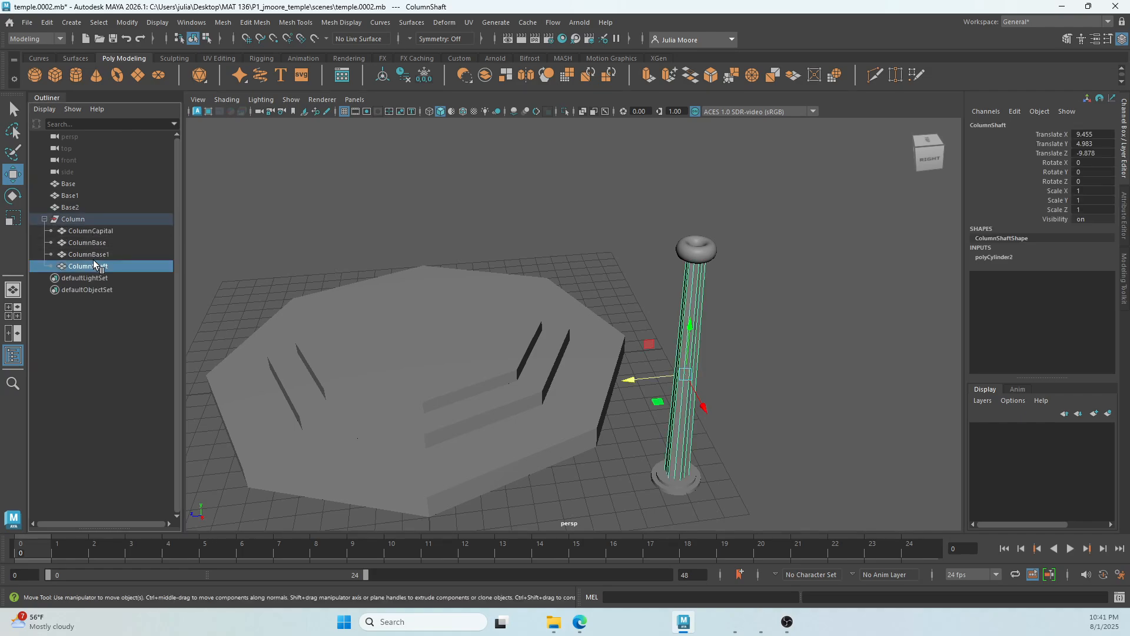
left_click(93, 253)
left_click(95, 242)
left_click(96, 231)
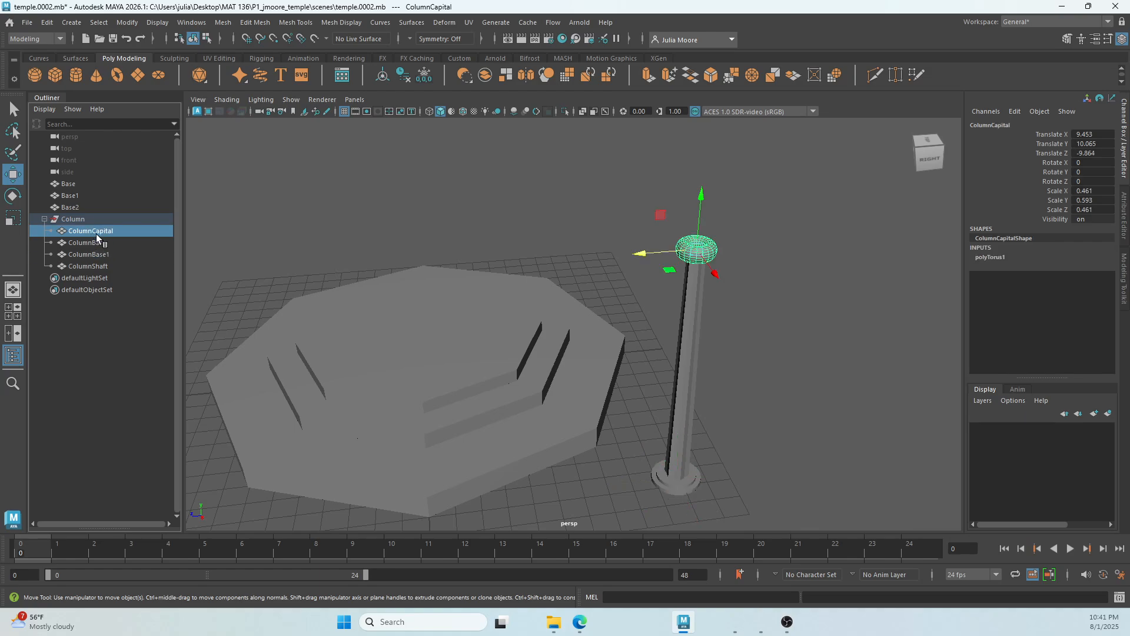
left_click(97, 243)
left_click(97, 254)
left_click(96, 265)
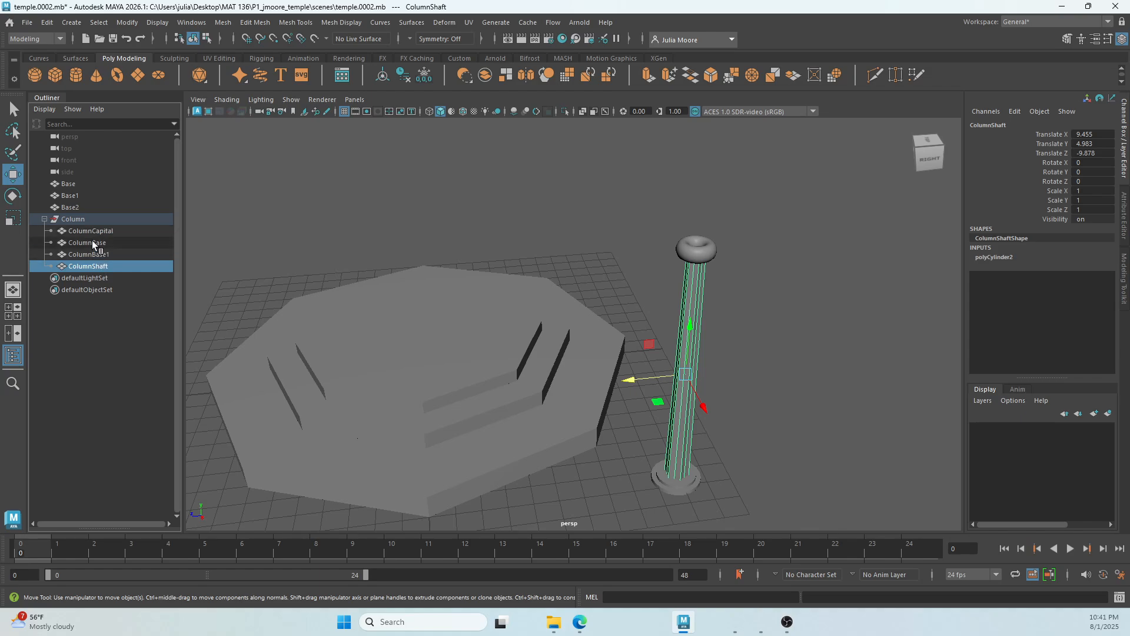
left_click(45, 219)
Step: Select all the column's parts and move them onto a corner of the lowest platform tier, at about X 6.08, Z -5.95
left_click_drag(623, 529, 658, 469, "alt")
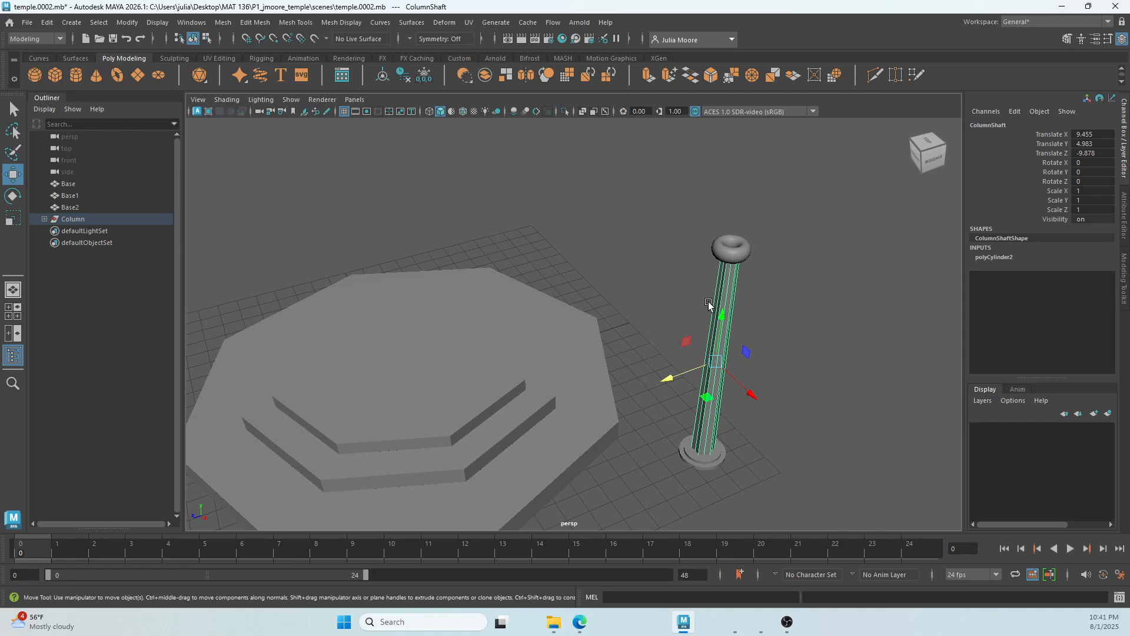
left_click_drag(669, 211, 794, 503)
left_click_drag(661, 468, 597, 441)
left_click_drag(566, 402, 567, 381)
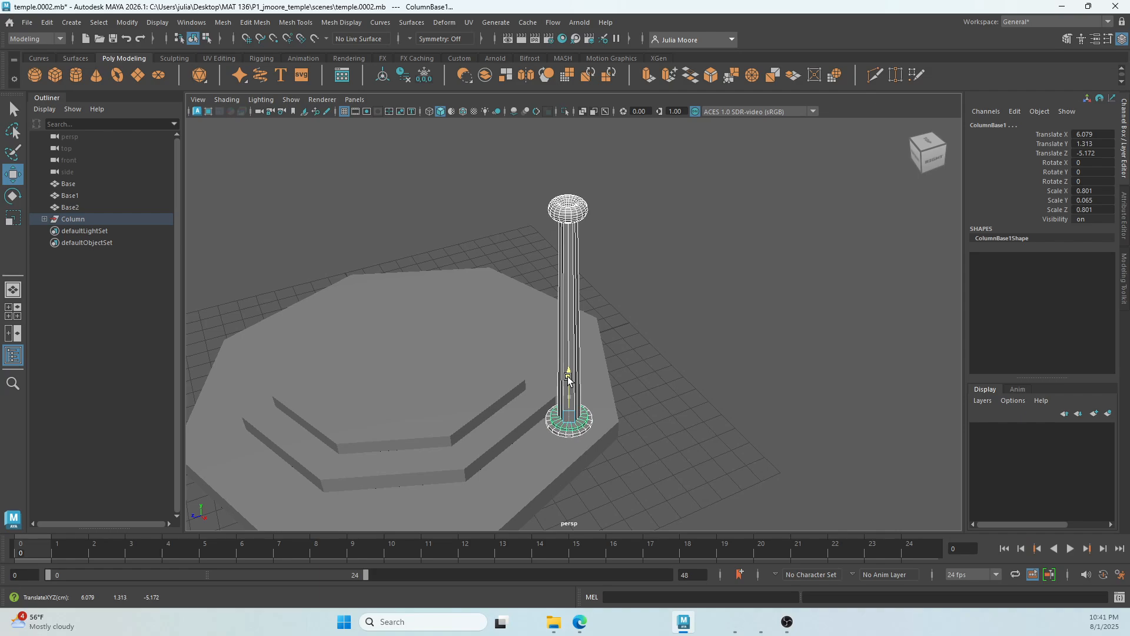
left_click_drag(551, 439, 594, 447)
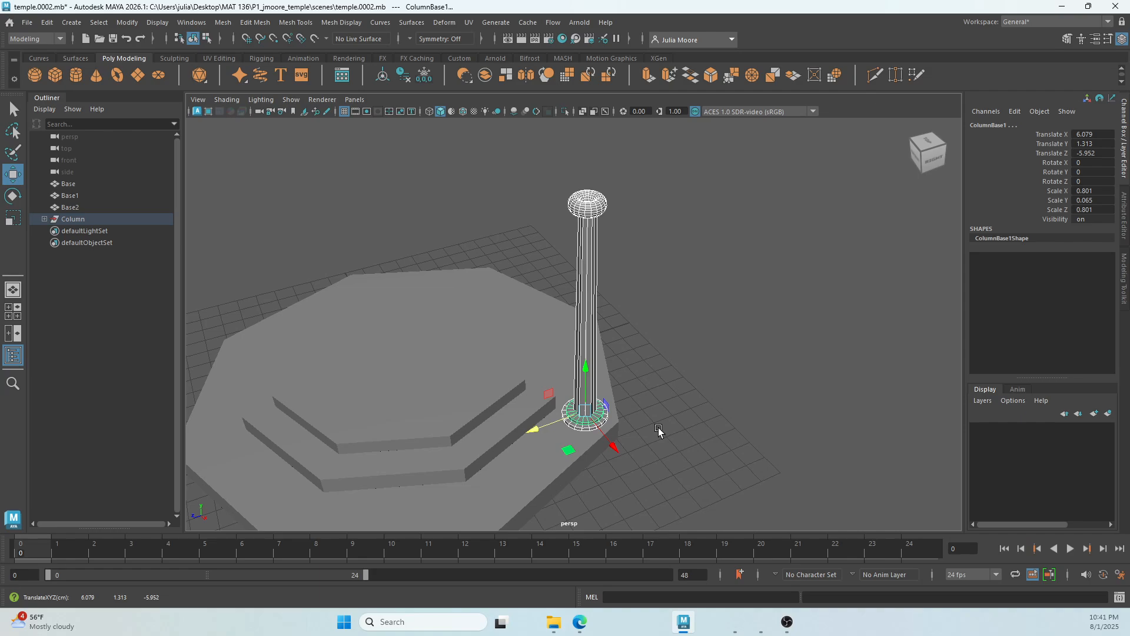
Step: In the front view, lower the column so its base rests on the lowest platform tier, with ColumnBase1 at about Y 1.24
key("space")
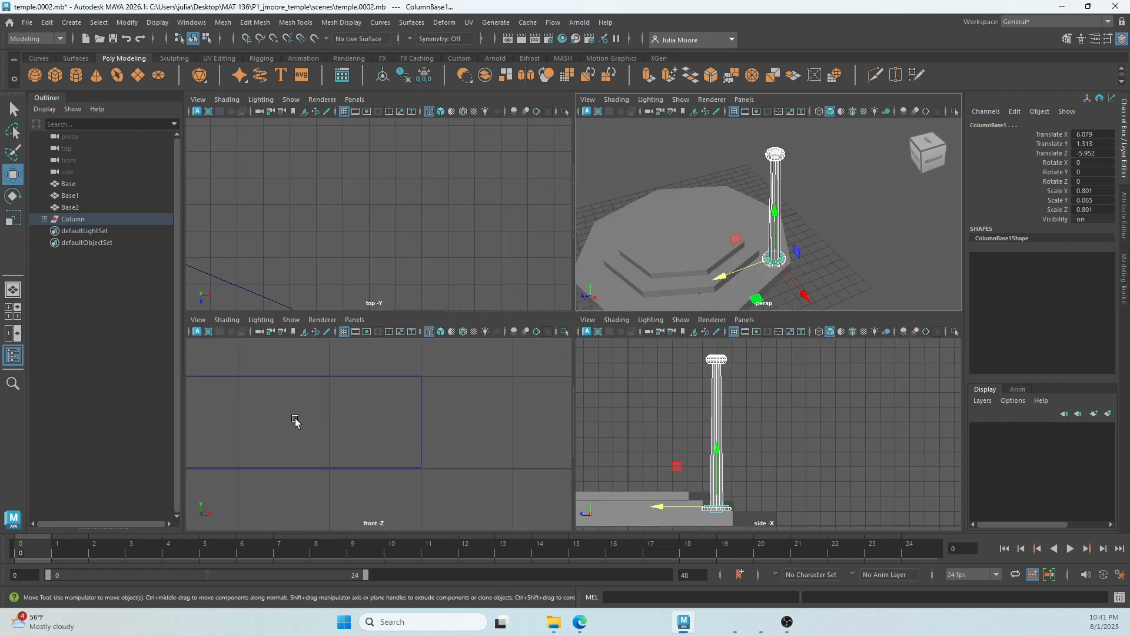
key("space")
scroll(414, 376, "down", 8)
middle_click_drag(459, 326, 483, 391, "alt")
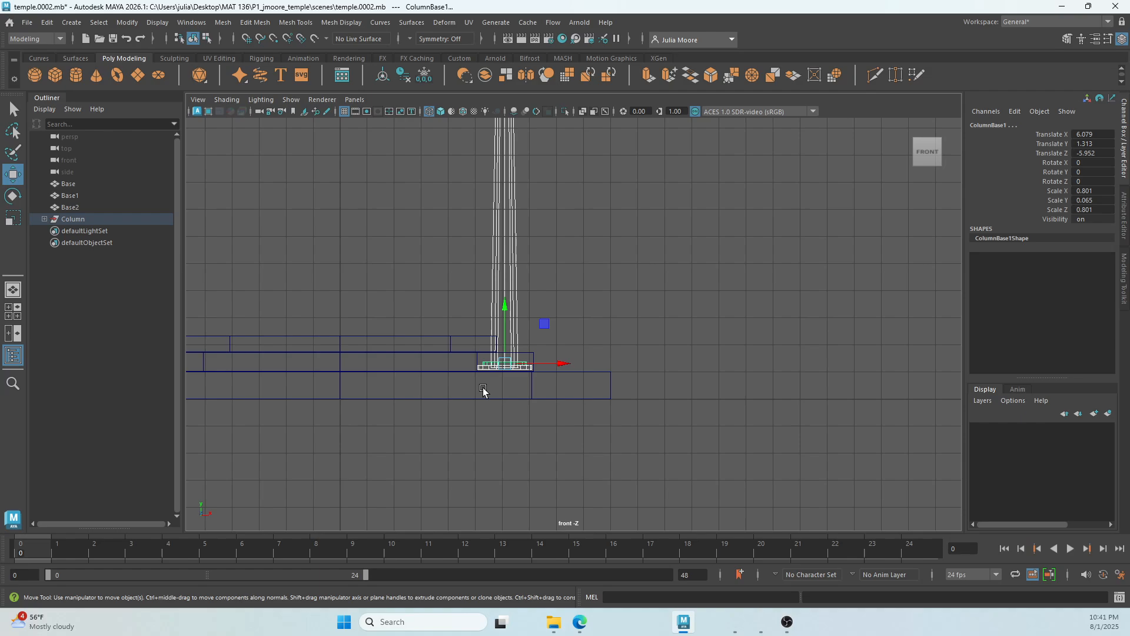
scroll(483, 391, "up", 6)
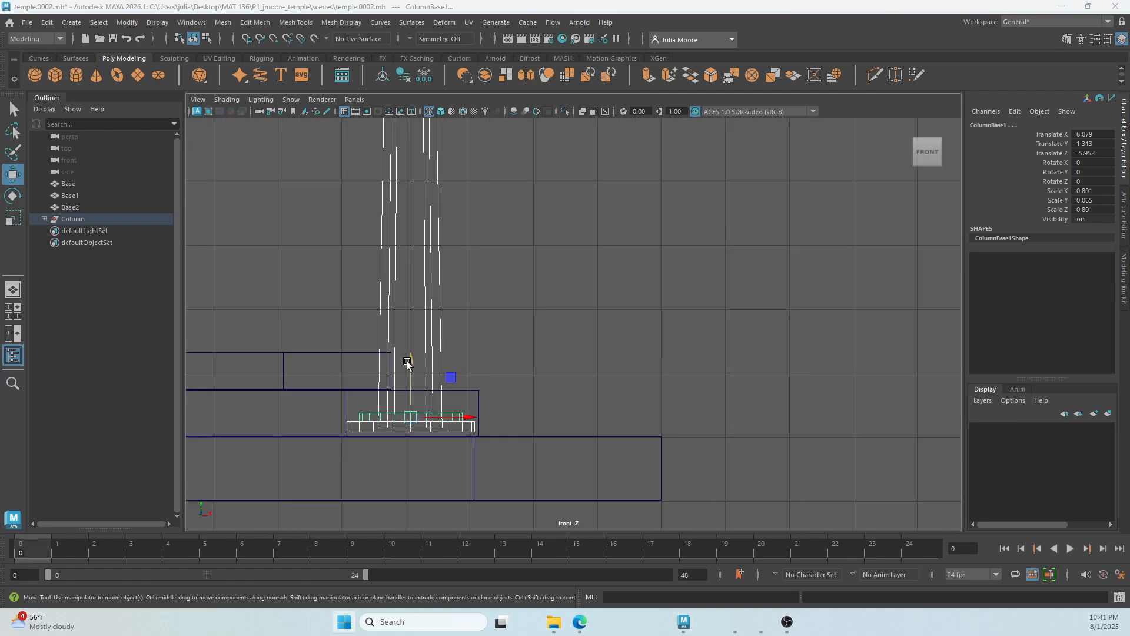
left_click(408, 361)
left_click_drag(409, 363, 409, 367)
Step: In the top view, duplicate the column and place the copy at the octagon's back corner, at about X -0.01, Z -8.58
key("space")
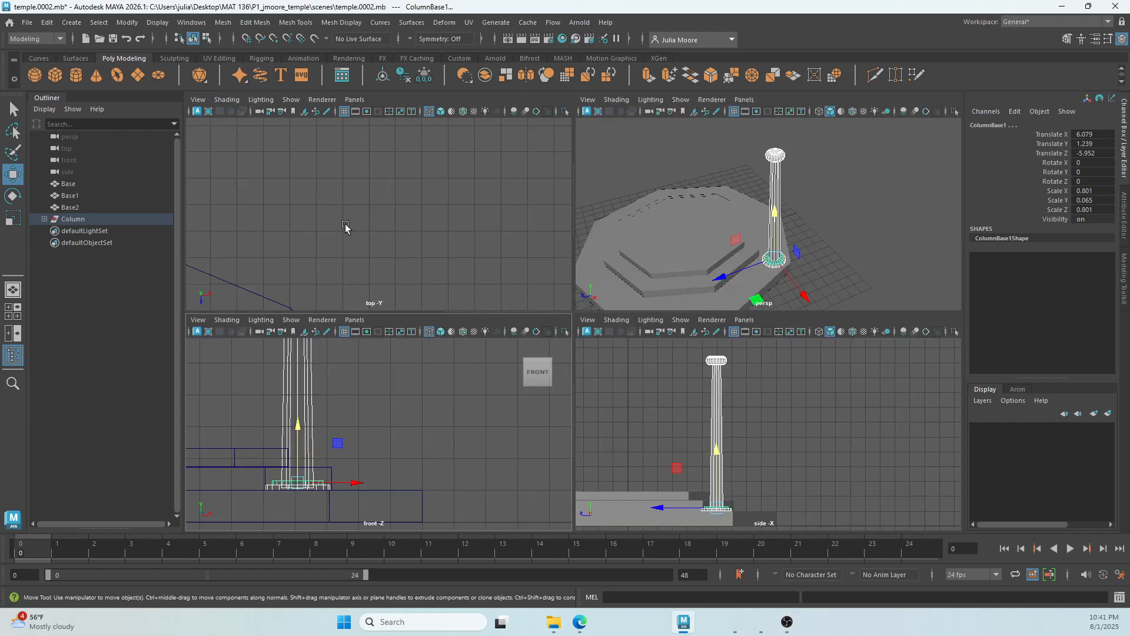
key("space")
scroll(366, 284, "up", 8)
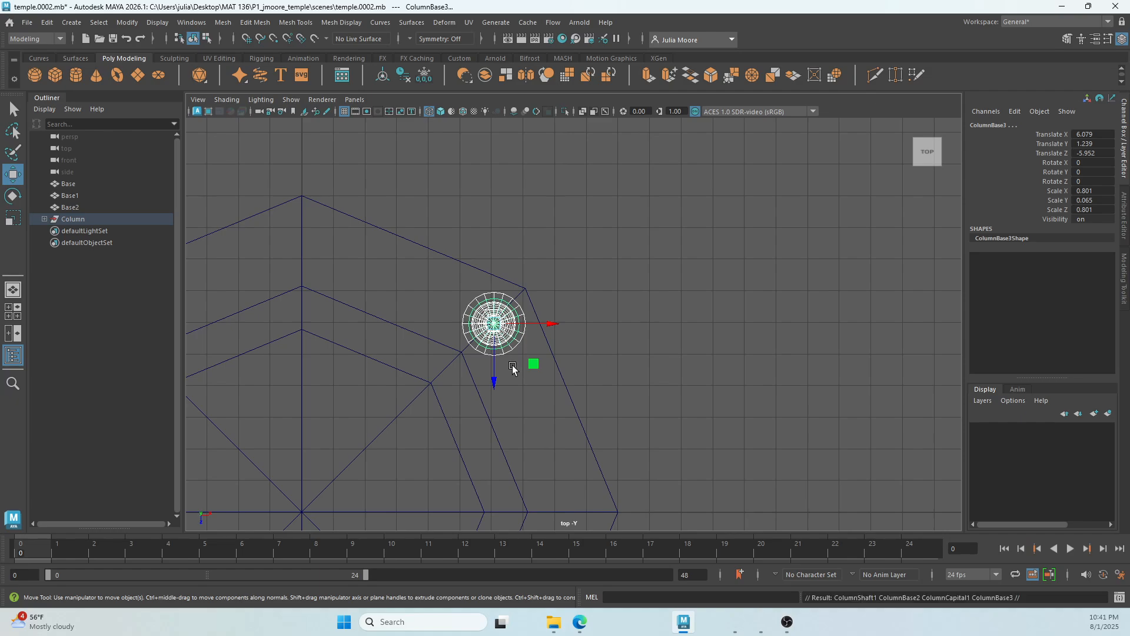
mouse_move(494, 371)
left_mouse_down("shift")
mouse_move(515, 306)
mouse_move(344, 285)
left_mouse_up("shift")
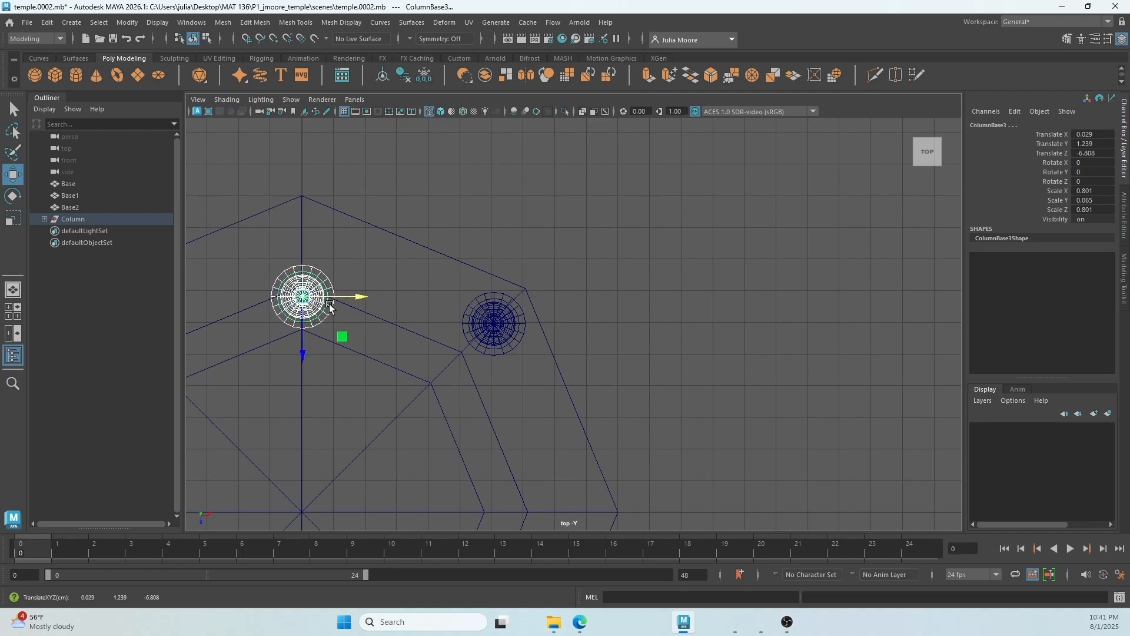
left_click_drag(303, 353, 301, 296)
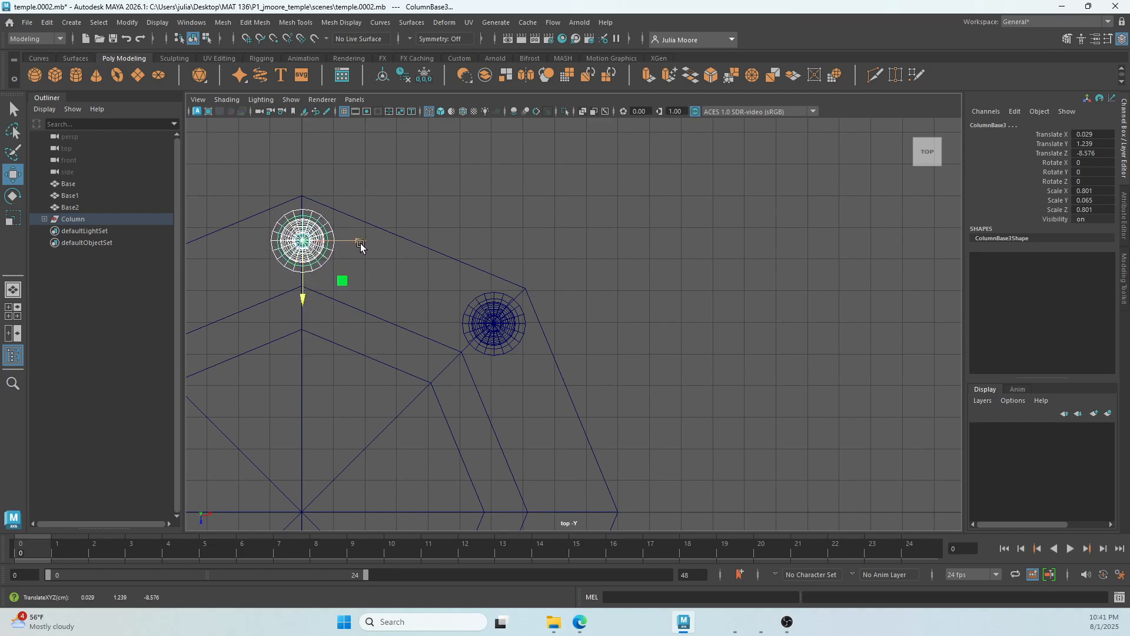
left_click_drag(360, 242, 358, 243)
Step: Duplicate the back corner column and place the copy at the octagon's back-left corner, at about X -6.17, Z -6.1
middle_click_drag(379, 316, 623, 291, "alt")
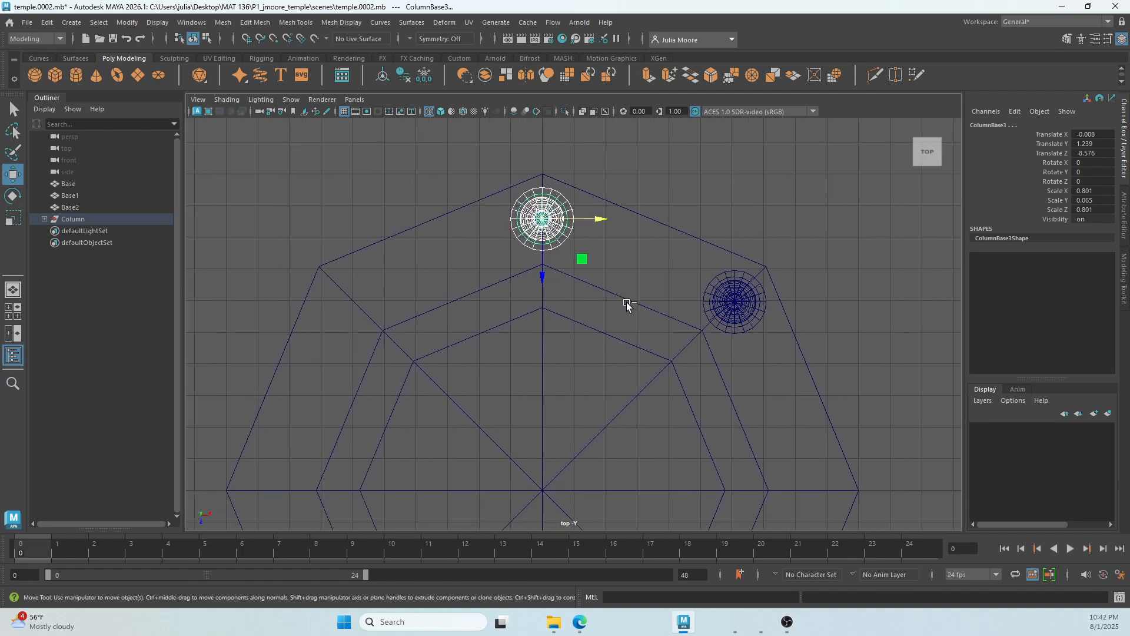
mouse_move(598, 220)
left_mouse_down("shift")
mouse_move(469, 220)
mouse_move(402, 257)
mouse_move(346, 315)
mouse_move(352, 352)
left_mouse_up("shift")
left_click_drag(403, 300, 405, 301)
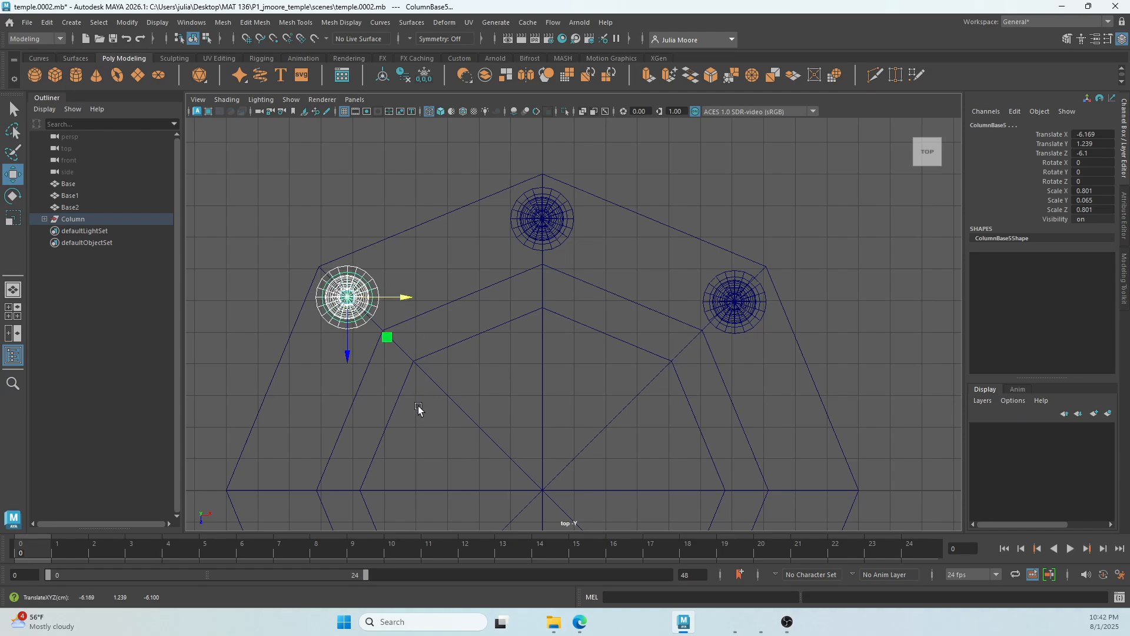
Step: Duplicate the back-left column and place the copy at the octagon's left corner, at about X -8.59, Z -0.03
middle_click_drag(418, 408, 535, 295, "alt")
key("ctrl+d")
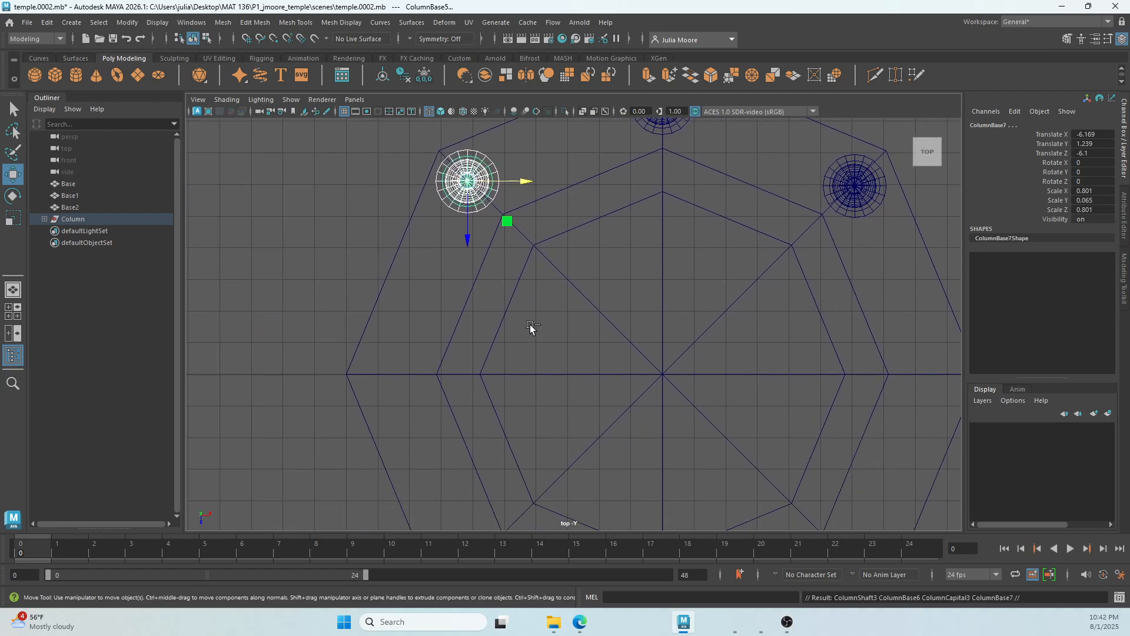
left_click_drag(466, 239, 427, 423)
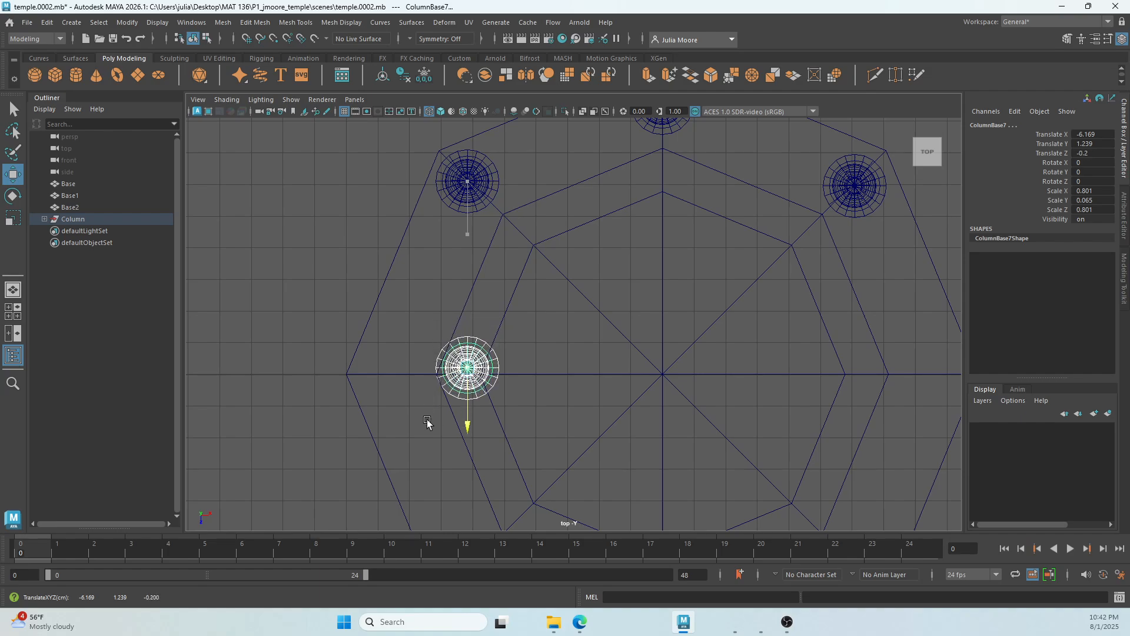
left_click_drag(521, 375, 441, 376)
Step: Duplicate the left column, place the copy at the front-left corner at about X -6.17, Z 5.87, and duplicate it in place
middle_click_drag(548, 450, 494, 294, "alt")
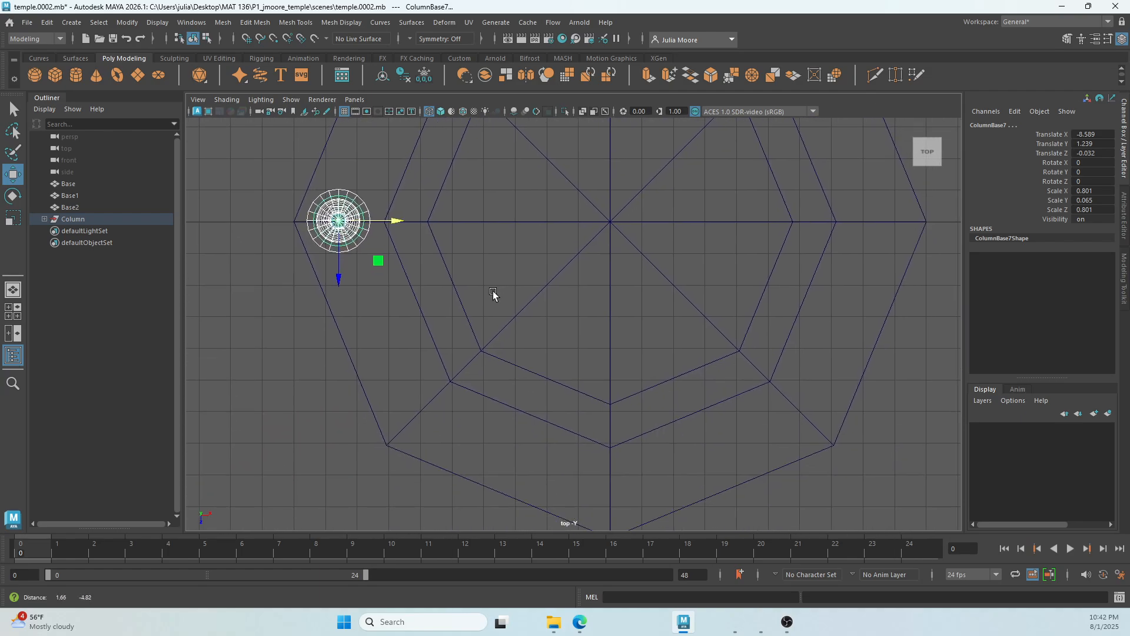
key("ctrl+d")
left_click_drag(348, 275, 456, 424)
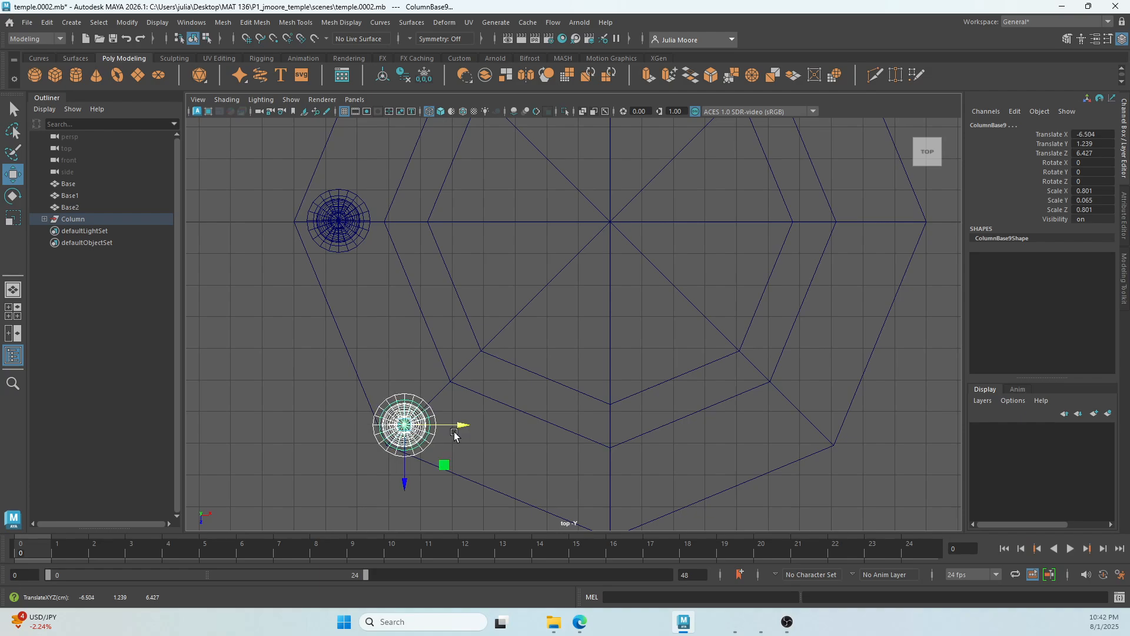
left_click_drag(406, 478, 405, 461)
left_click_drag(442, 415, 467, 412)
key("ctrl+d")
Step: Try reselecting the column parts at the front-left corner and moving them toward the front corner, and undo the move
middle_click_drag(543, 479, 467, 376, "alt")
left_click_drag(385, 307, 536, 313)
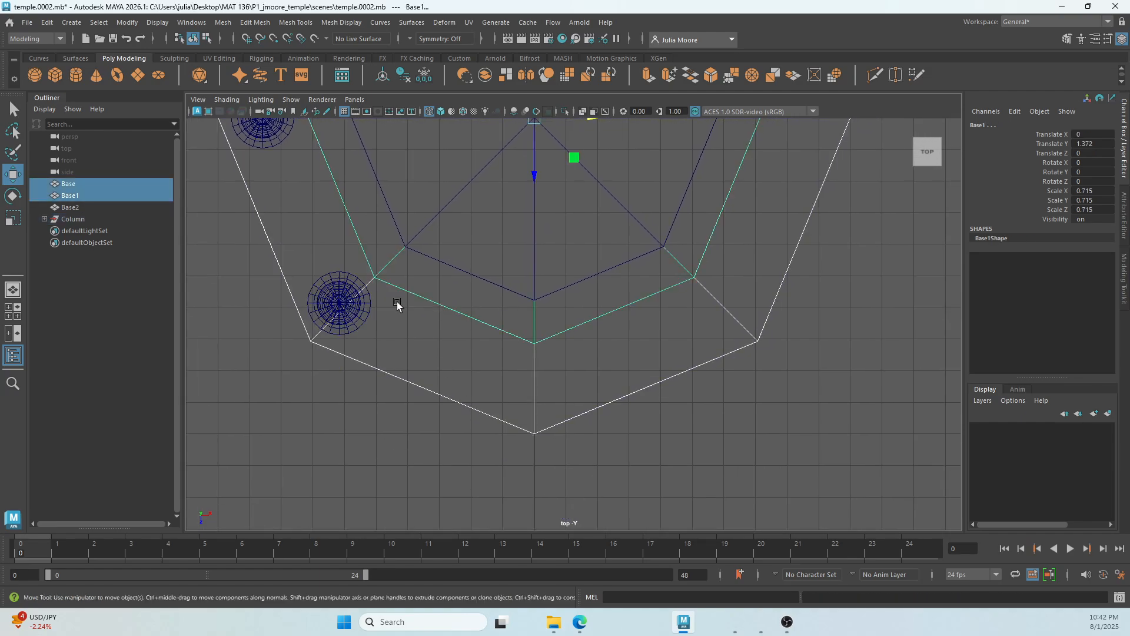
left_click(357, 312)
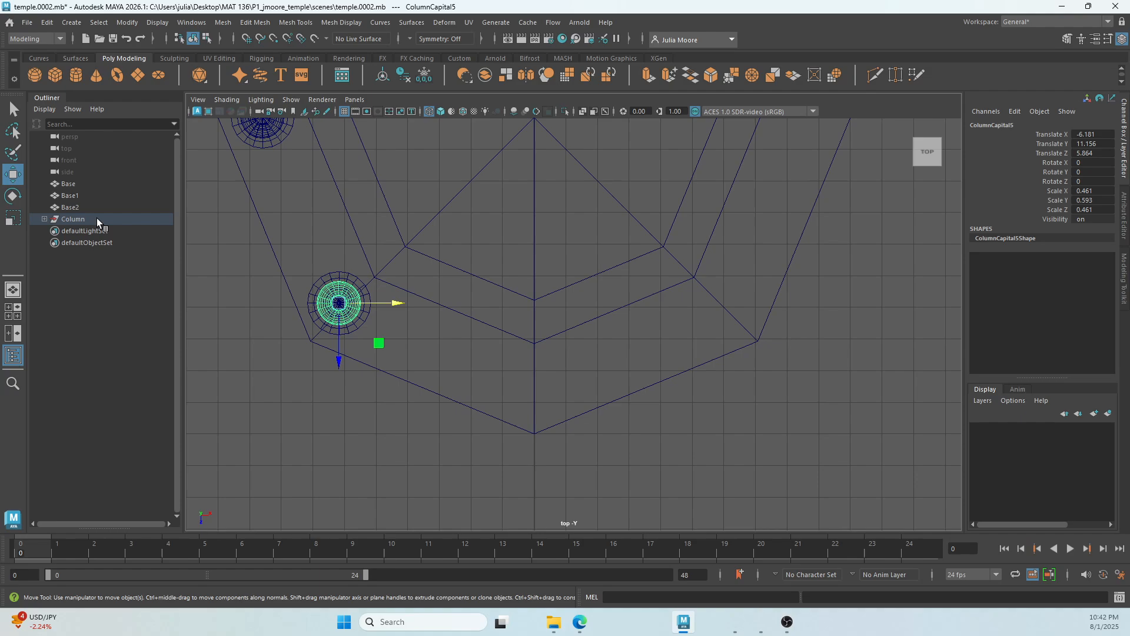
left_click(98, 221)
left_click(333, 299)
left_click(335, 298)
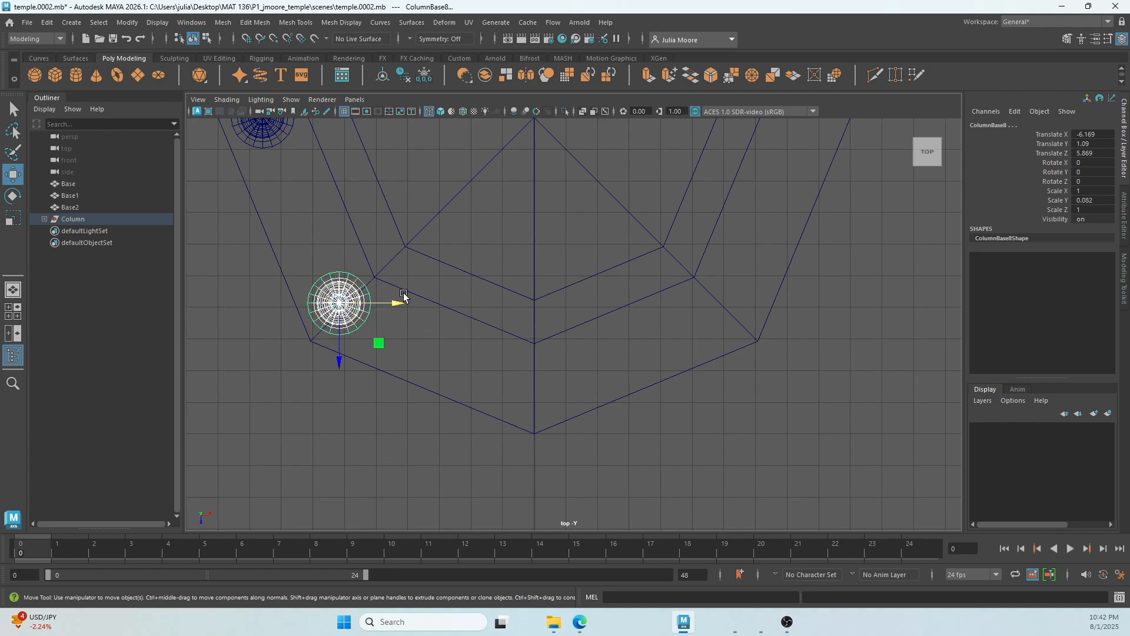
left_click_drag(397, 304, 510, 318)
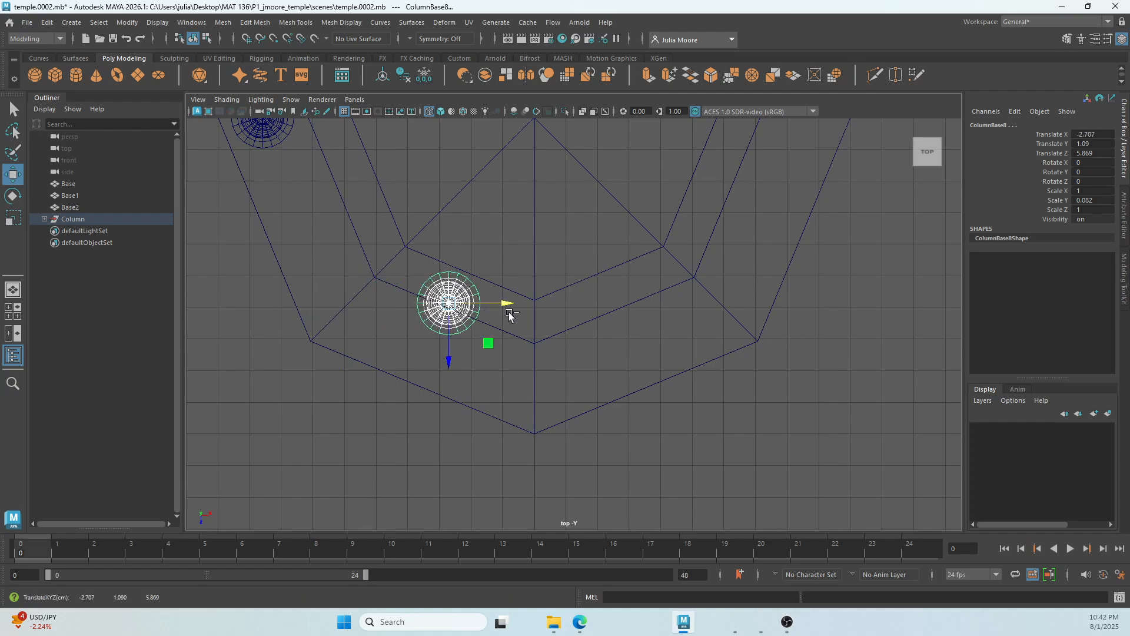
key("ctrl+z")
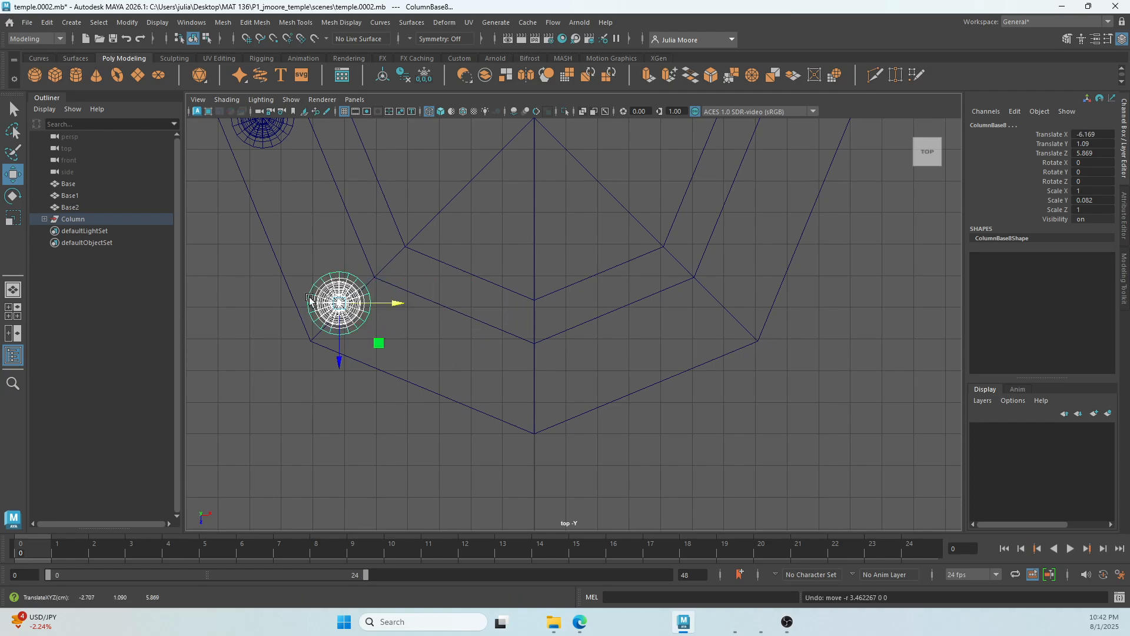
Step: Undo the selection changes until the newest column copy at the front-left corner is selected again
left_click(44, 220)
left_click(45, 220)
key("ctrl+z")
key("ctrl+z")
key("ctrl+z")
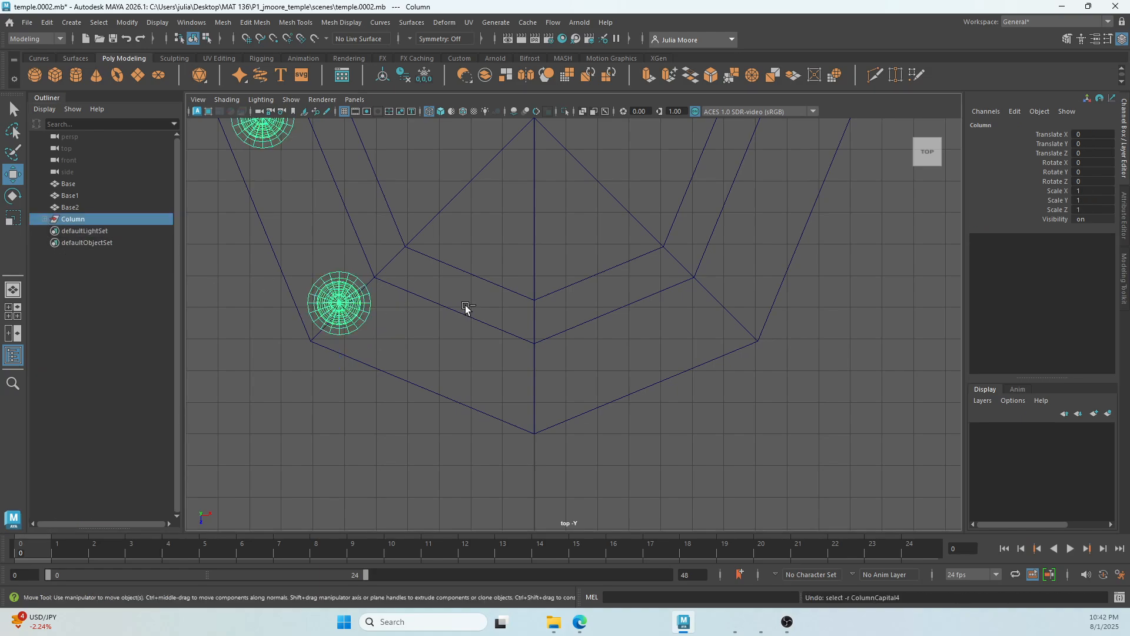
key("ctrl+z")
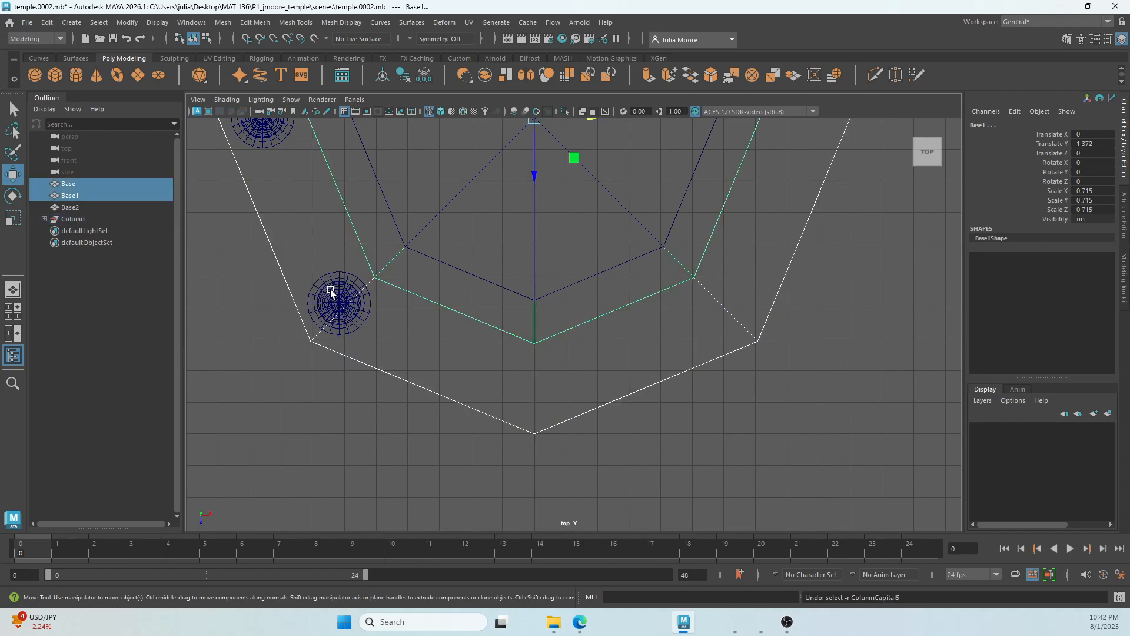
key("ctrl+z")
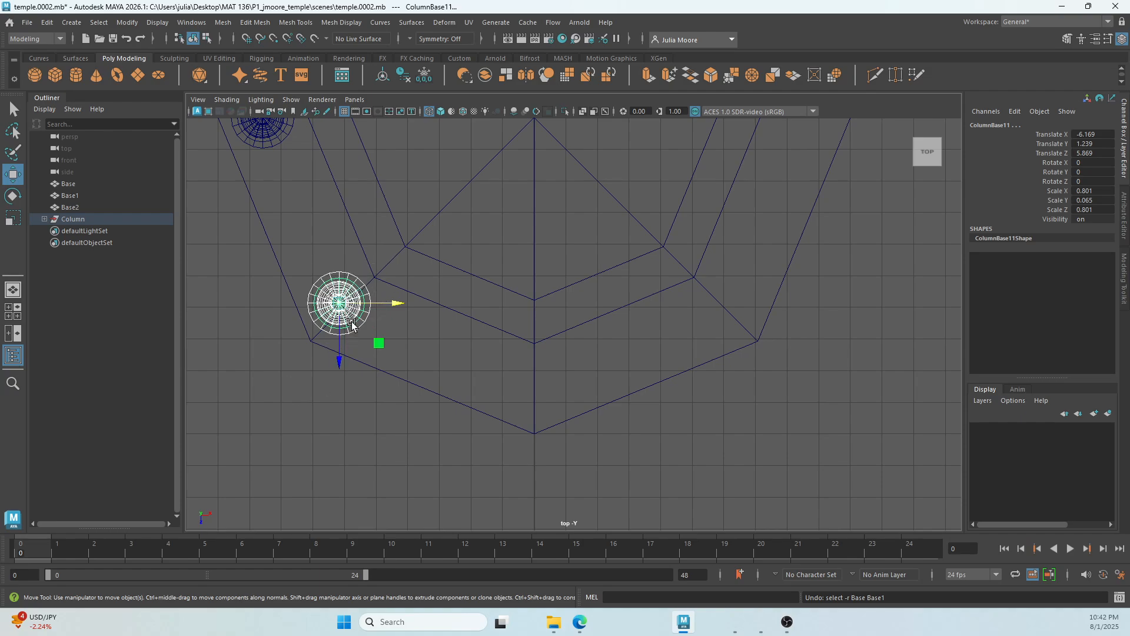
Step: Duplicate the front-left column and place the copy at the octagon's front corner, at about X -0.03, Z 8.51
left_click_drag(396, 303, 600, 302, "shift")
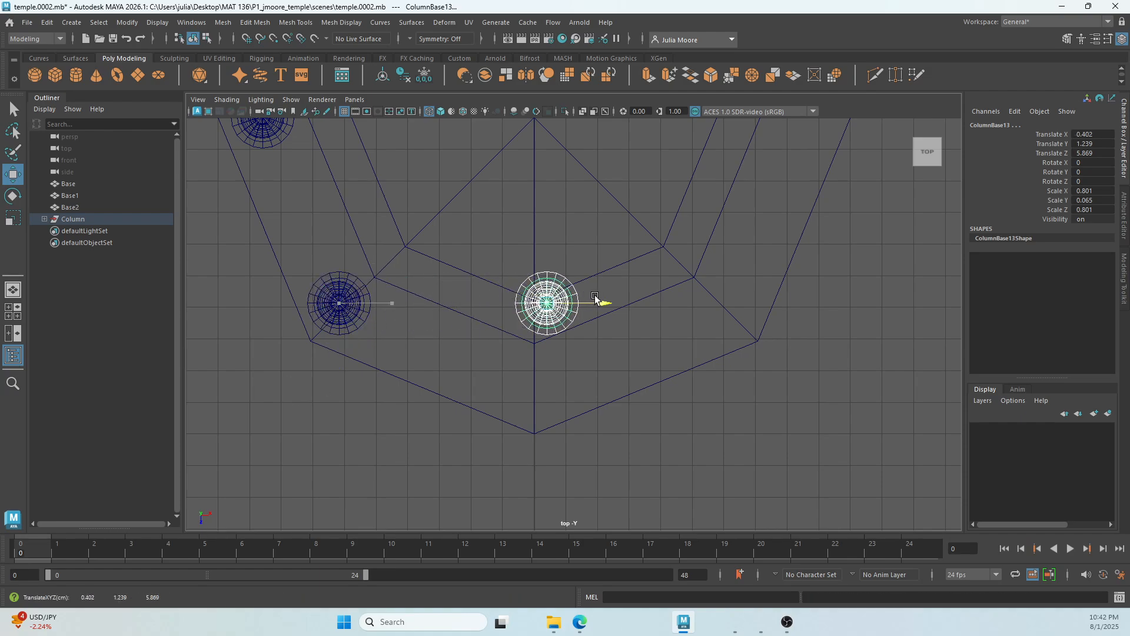
left_click_drag(547, 360, 542, 436)
left_click_drag(600, 386, 587, 387)
left_click_drag(534, 434, 536, 442)
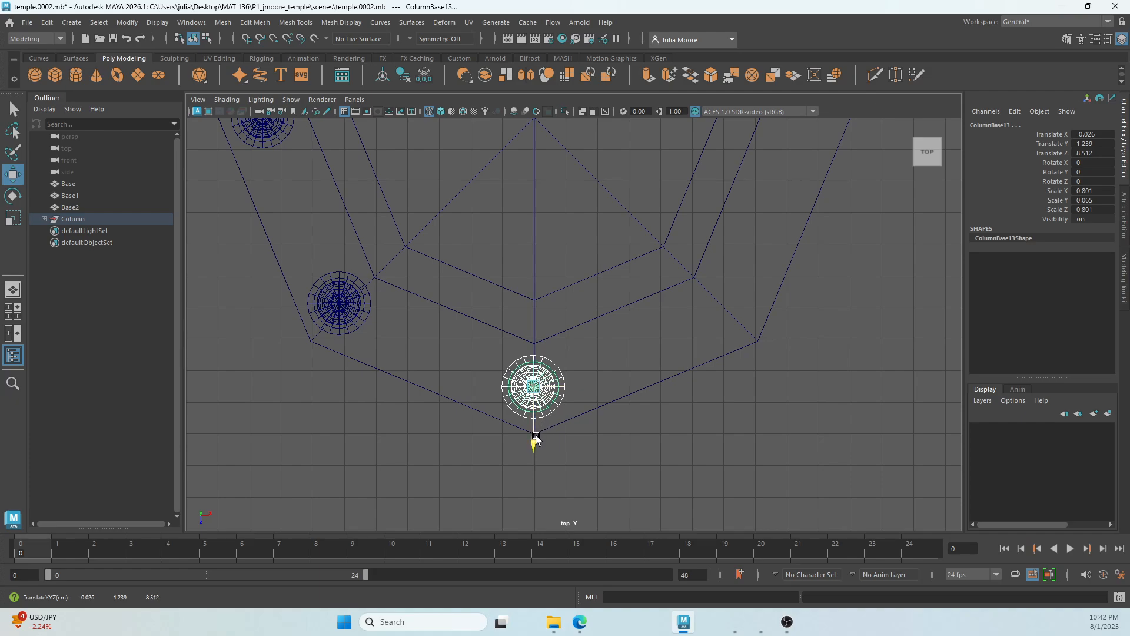
Step: Duplicate the front corner column and place the copy at the octagon's front-right corner, at about X 6.14, Z 5.94
middle_click_drag(726, 398, 588, 471, "alt")
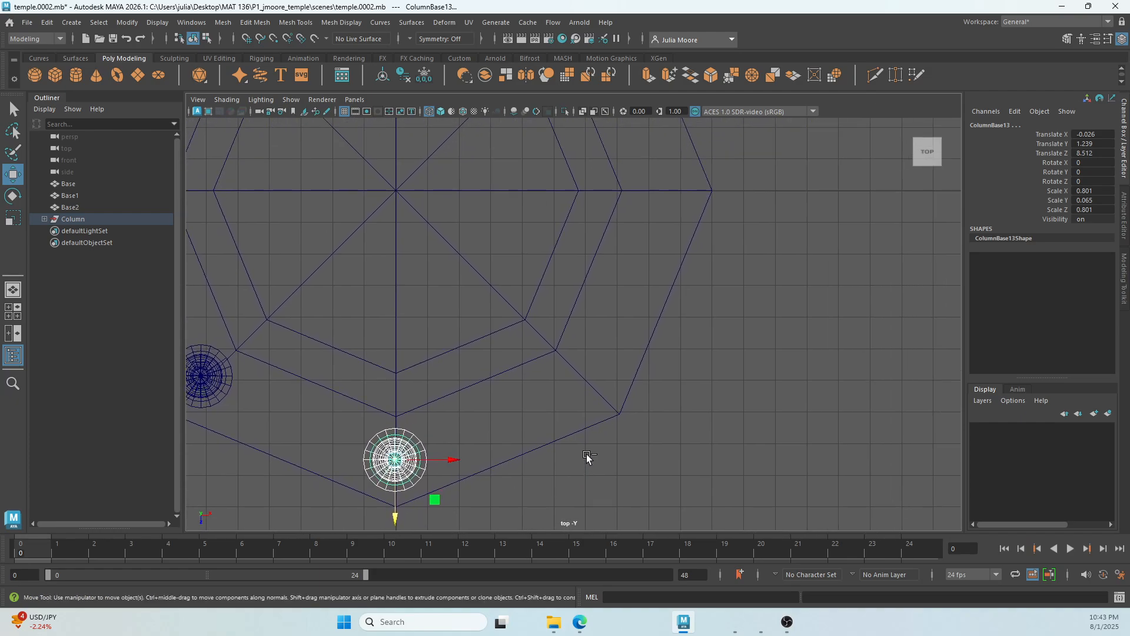
key("ctrl+d")
left_click_drag(454, 460, 676, 460)
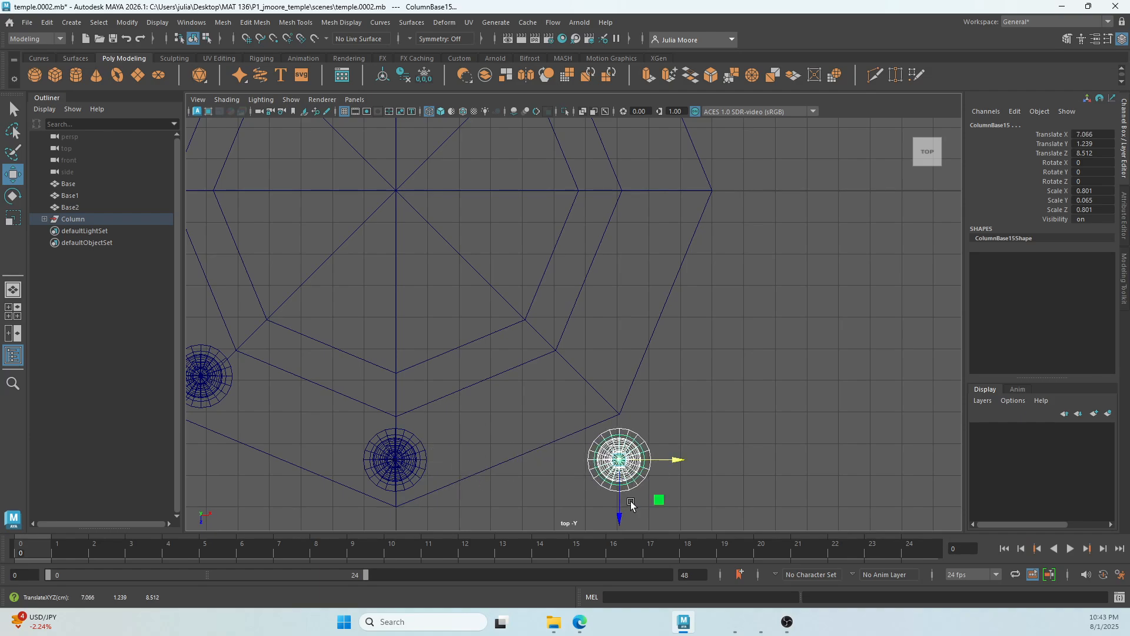
left_click_drag(618, 512, 613, 436)
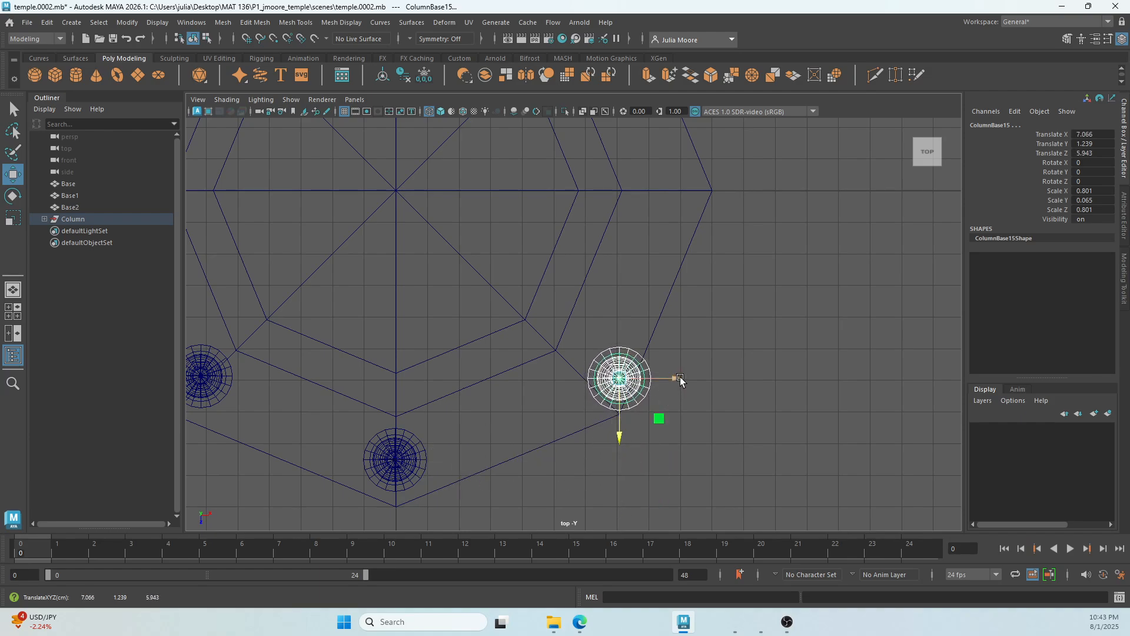
left_click_drag(676, 378, 650, 382)
Step: Duplicate the front-right column and place the copy at the octagon's right corner, at about X 8.54, Z -0.03
middle_click_drag(761, 385, 700, 433, "alt")
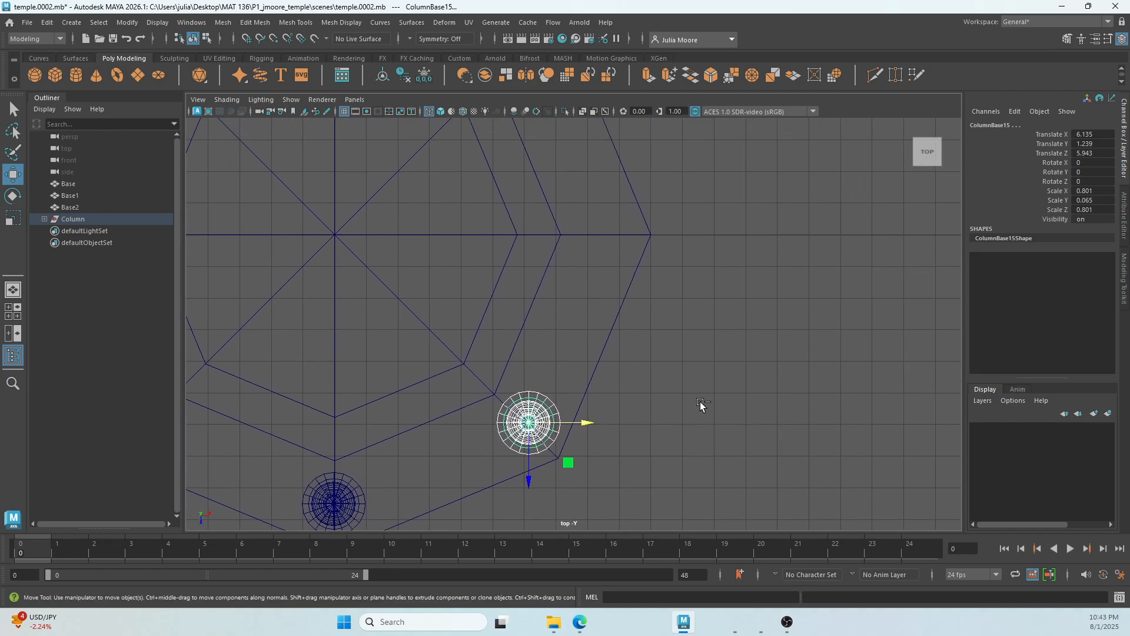
left_click_drag(530, 478, 559, 279, "shift")
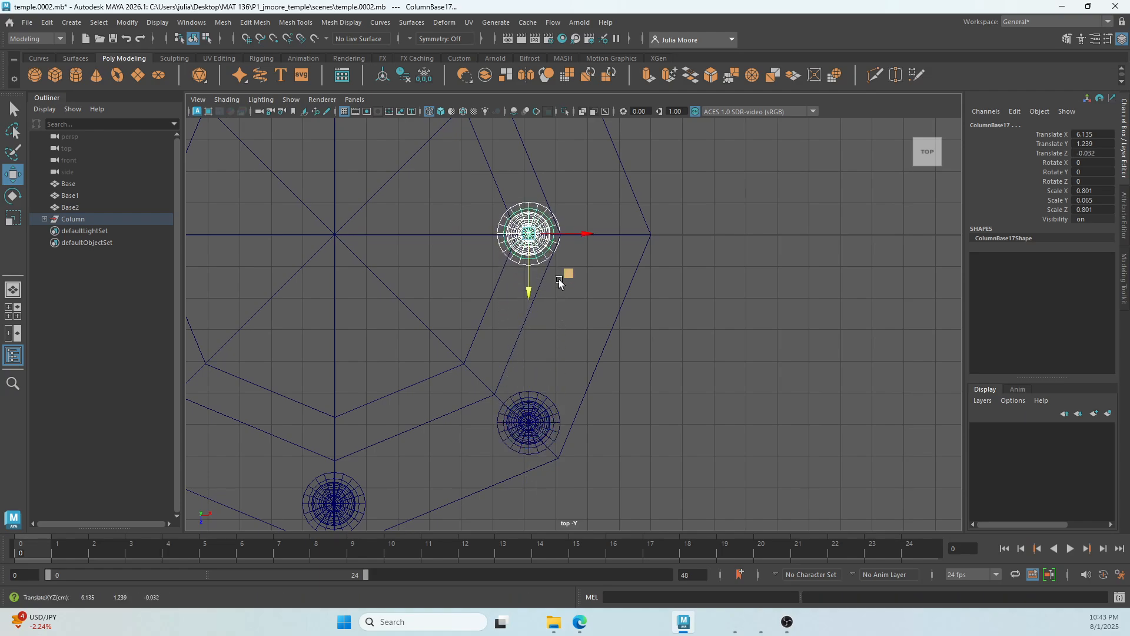
left_click_drag(576, 237, 663, 231)
Step: Examine the full ring of columns around the octagonal platform in the top view and the perspective view
middle_click_drag(704, 204, 728, 376, "alt")
scroll(728, 376, "down", 3)
middle_click_drag(731, 454, 838, 419, "alt")
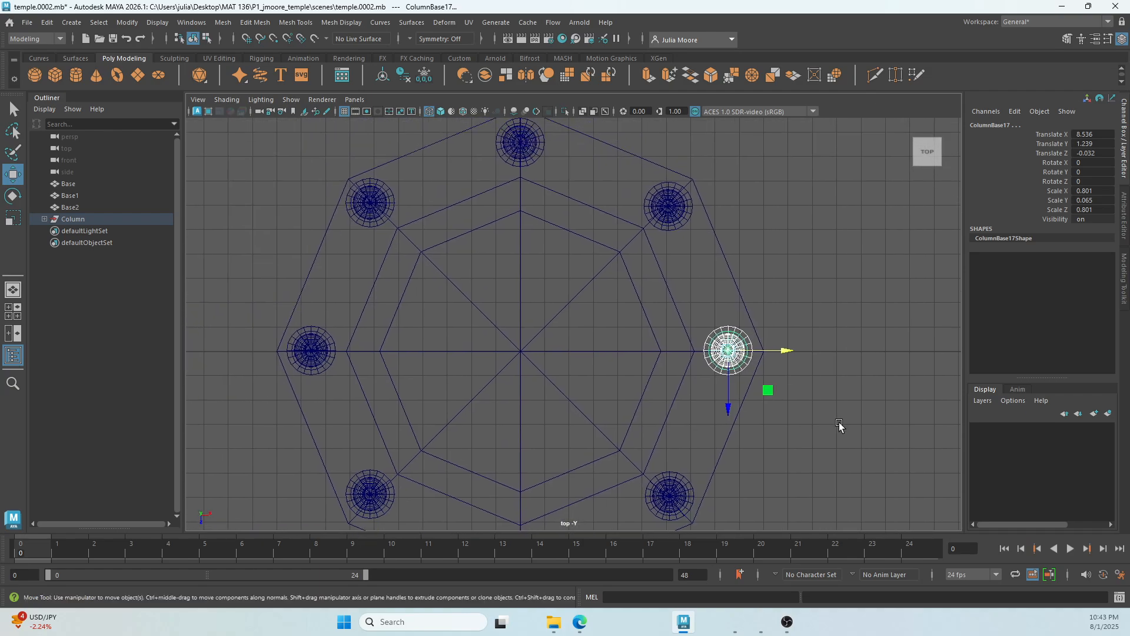
scroll(848, 440, "down", 1)
middle_click_drag(784, 461, 791, 432, "alt")
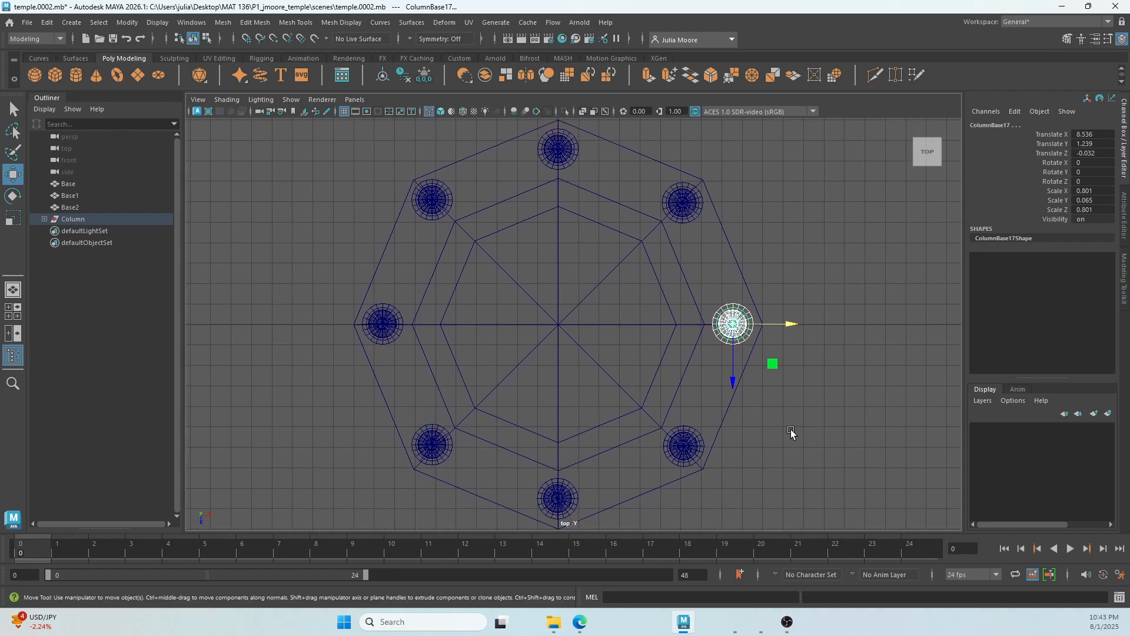
scroll(785, 414, "down", 1)
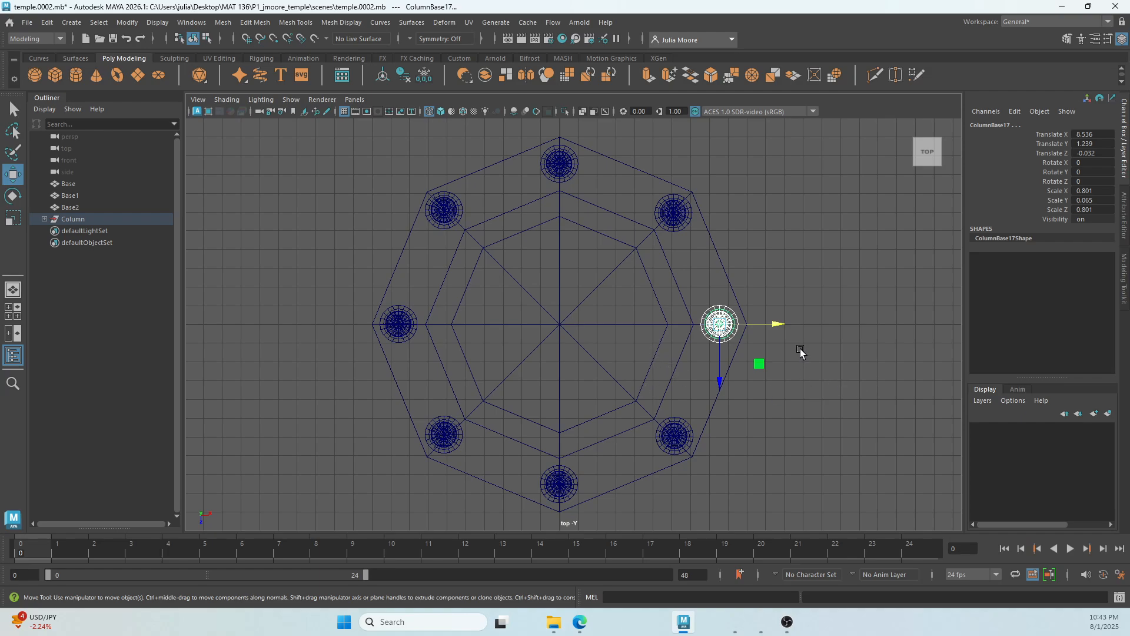
key("space")
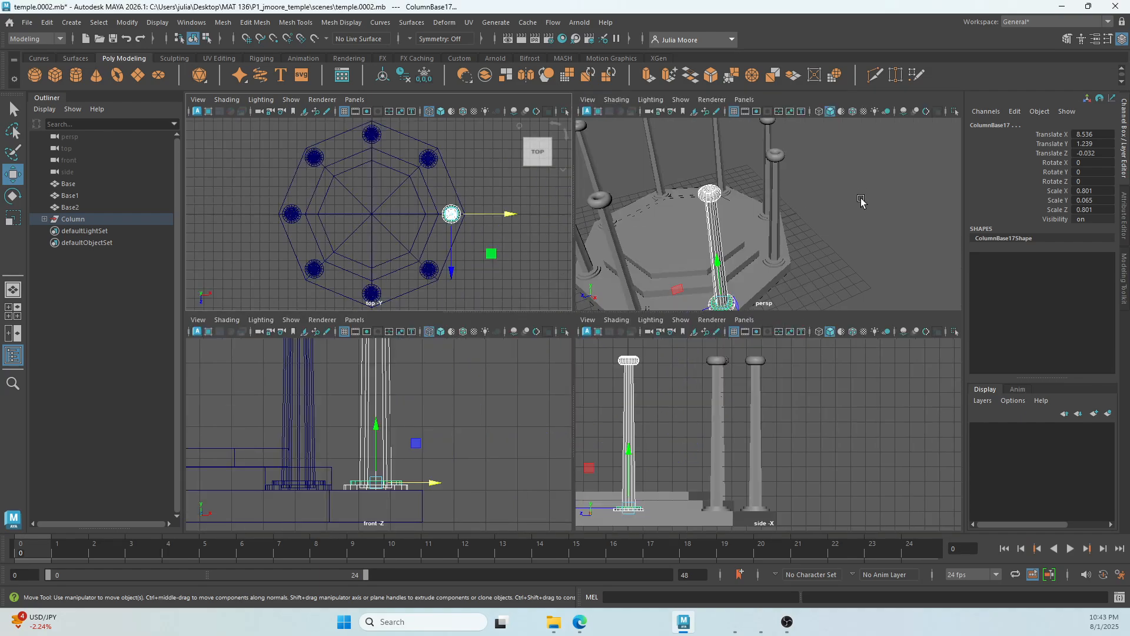
key("space")
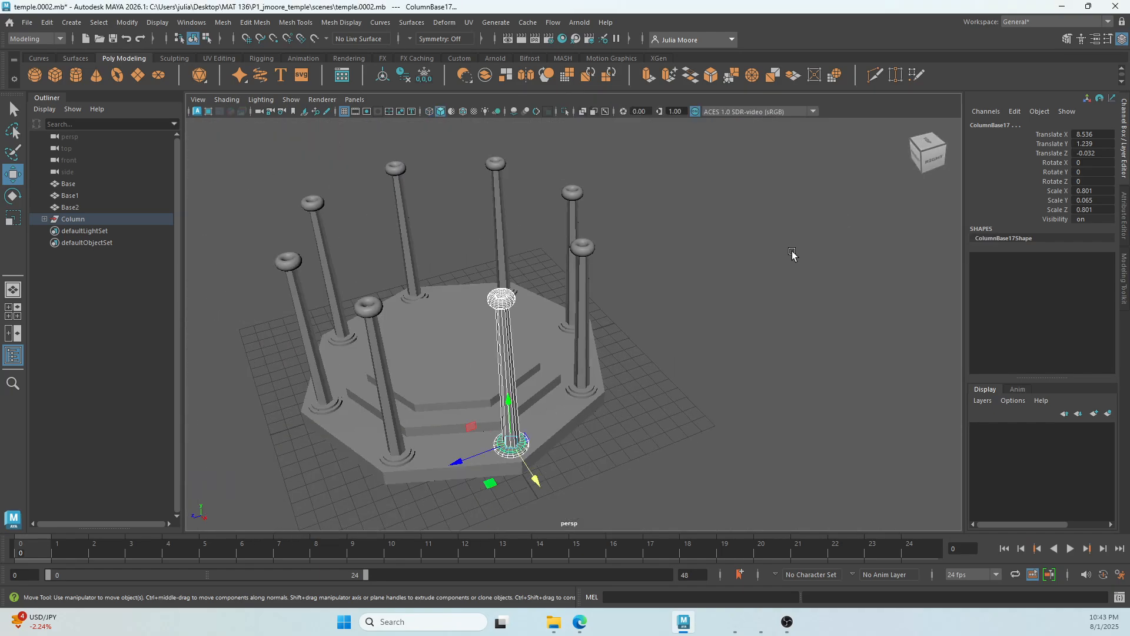
left_click_drag(757, 339, 830, 296, "alt")
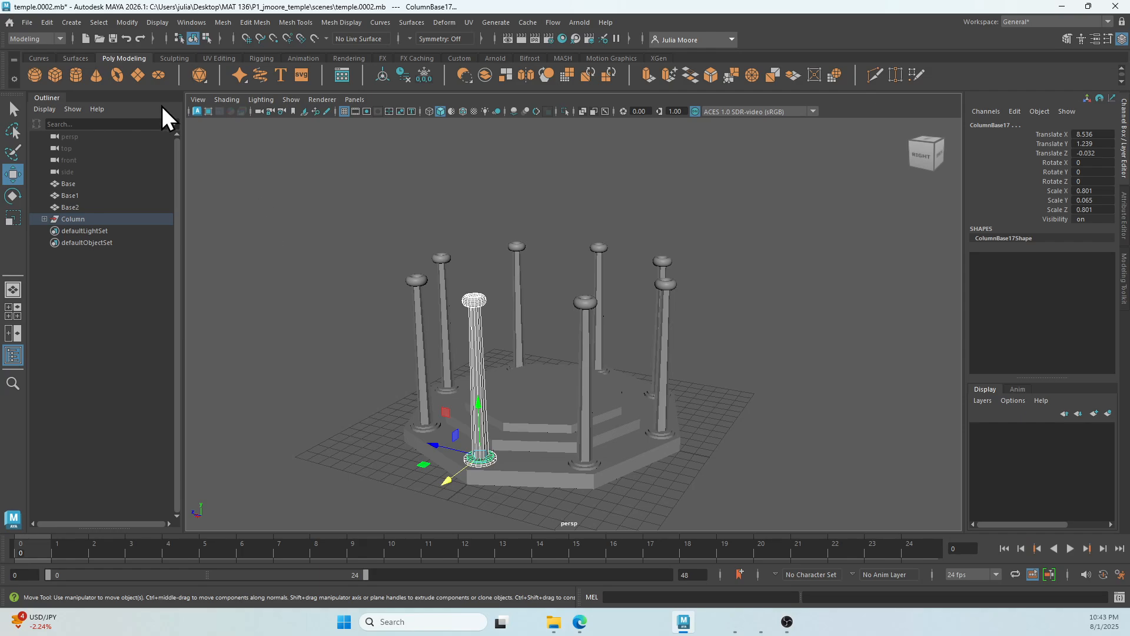
Step: Save the temple scene as a new incremental version and clear the column selection
left_click(31, 25)
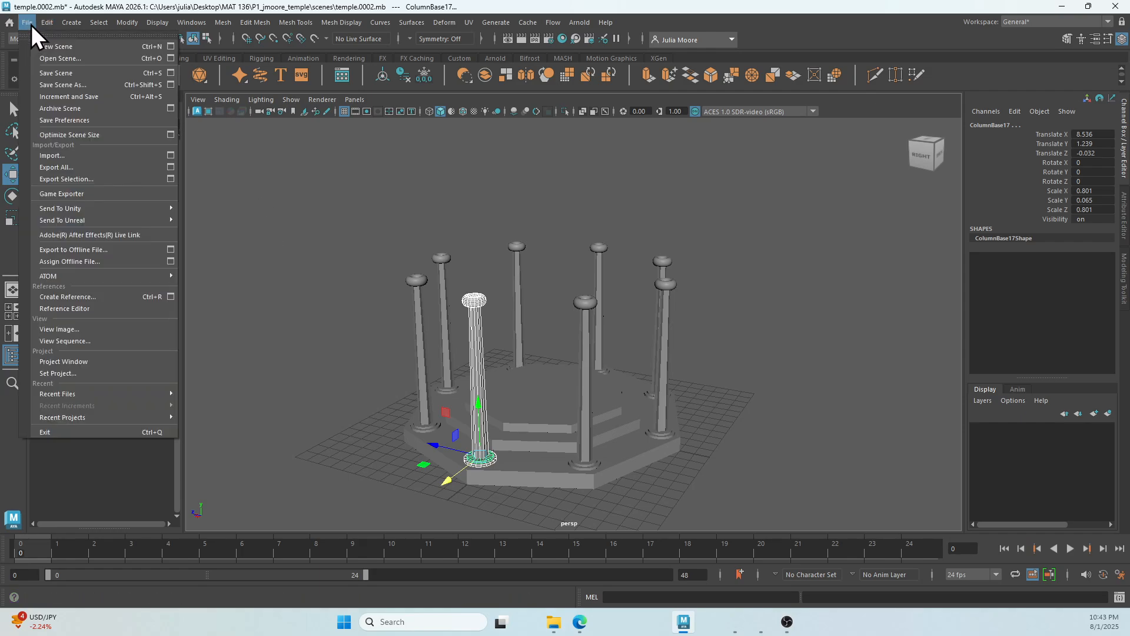
left_click(112, 98)
left_click(349, 294)
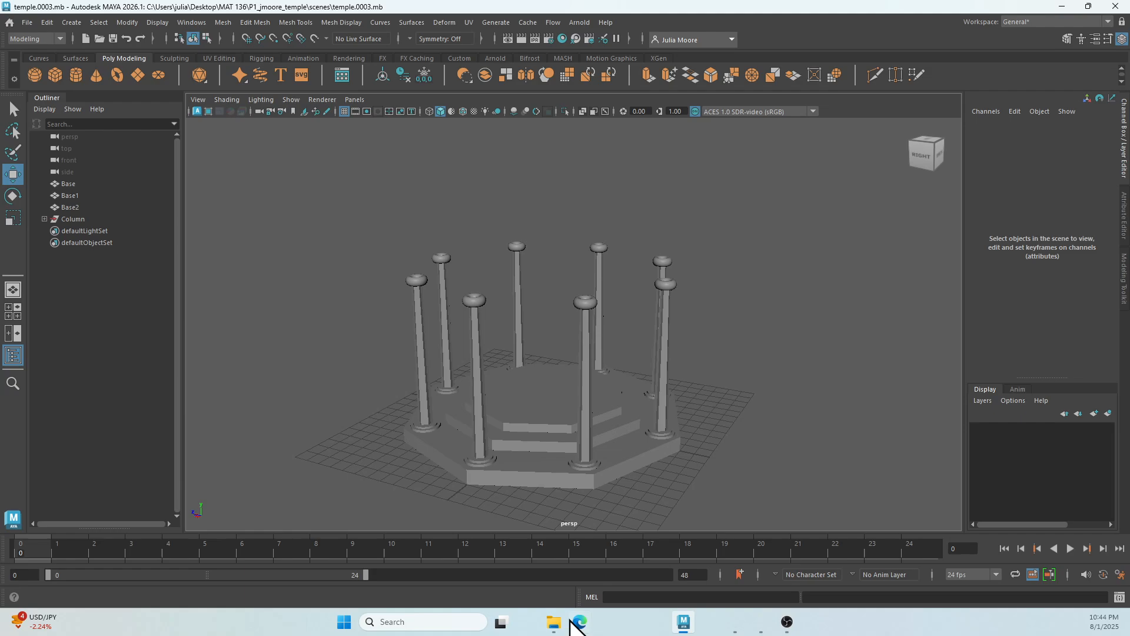
Step: Switch to the project's scenes folder in File Explorer, check the temple.0003 file, and return to the Maya scene
mouse_move(553, 621)
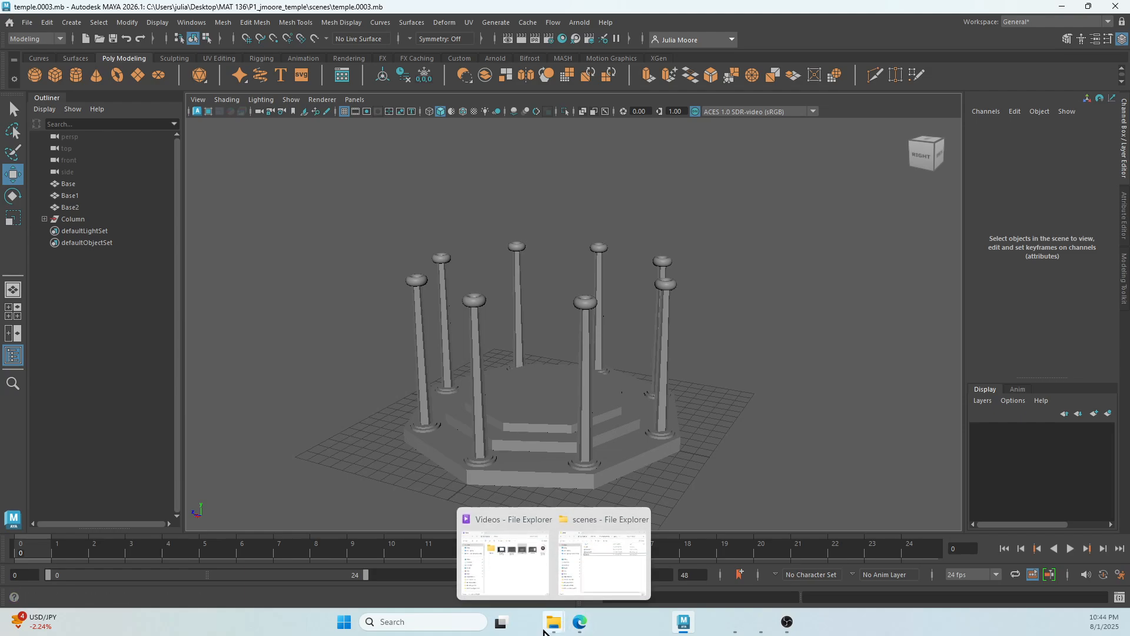
left_click(581, 563)
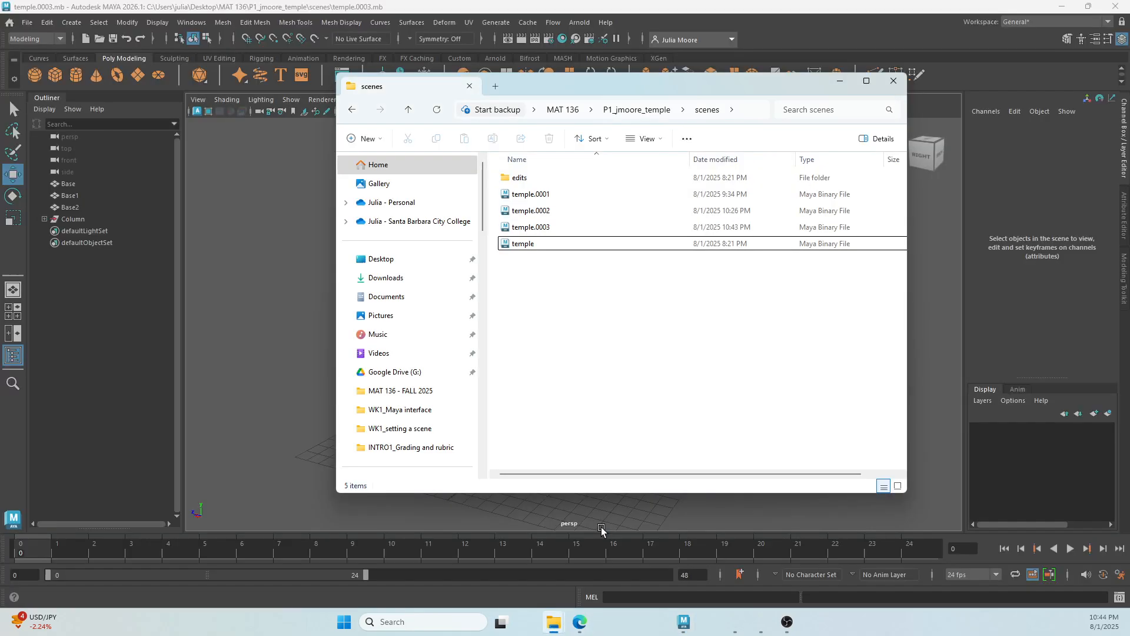
left_click(534, 230)
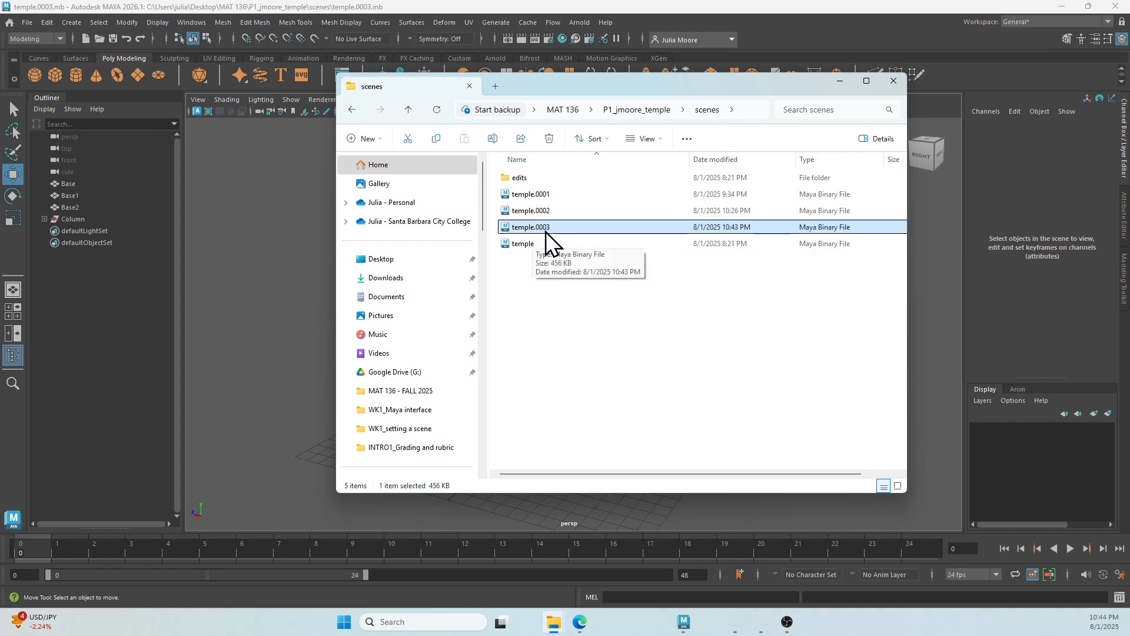
left_click(839, 82)
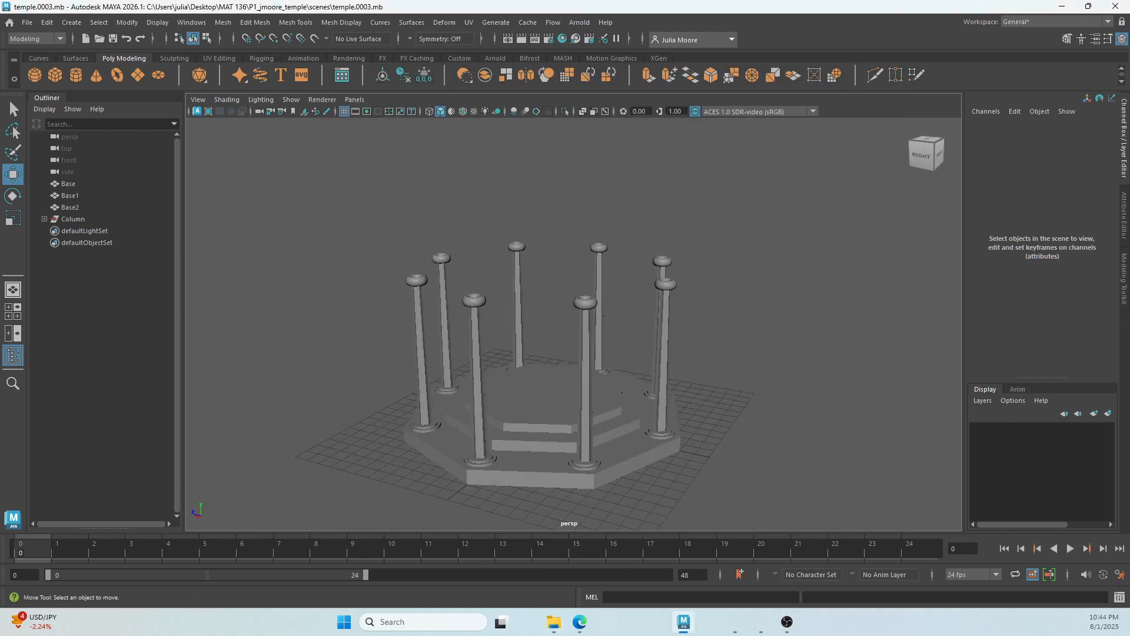
mouse_move(553, 622)
mouse_move(571, 553)
scroll(778, 350, "down", 2)
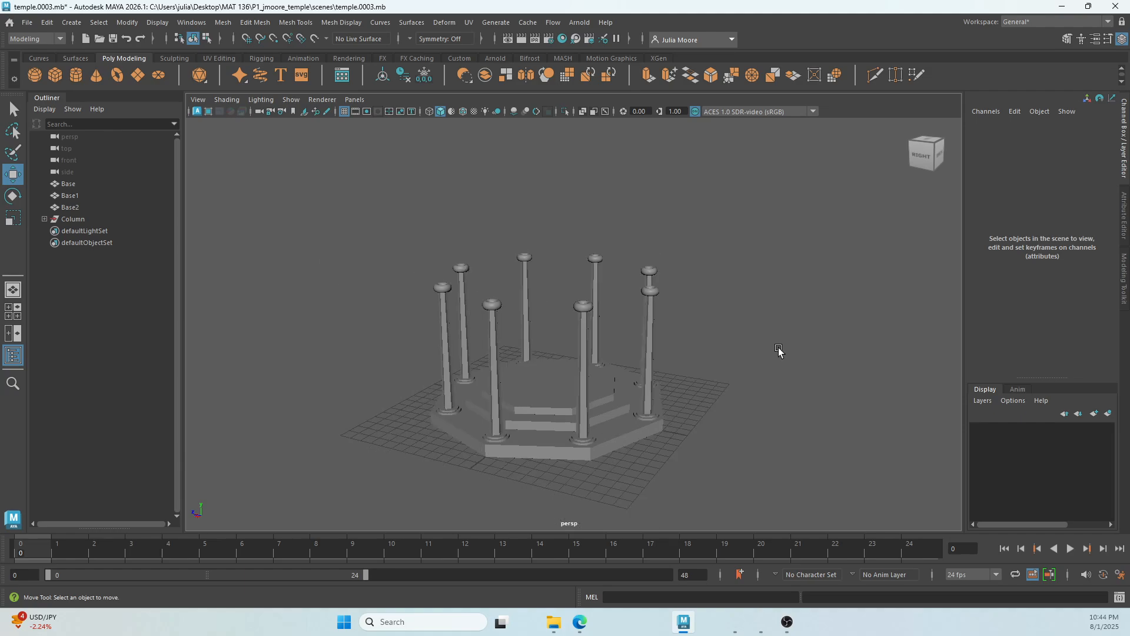